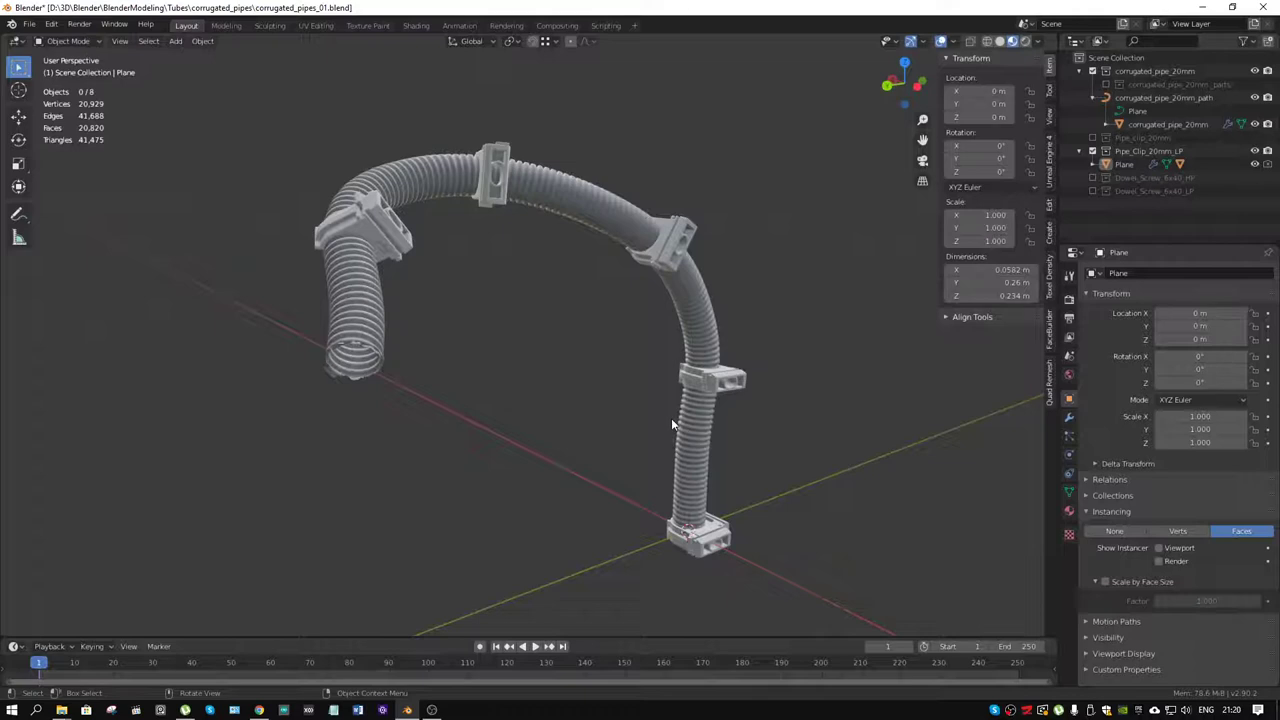
# Orbit the pipe arch and temporarily exclude, then restore, the corrugated_pipe_20mm collection.
pyautogui.moveTo(605, 405)
pyautogui.mouseDown(button='middle')
pyautogui.moveTo(621, 390)
pyautogui.moveTo(523, 434)
pyautogui.mouseUp(button='middle')
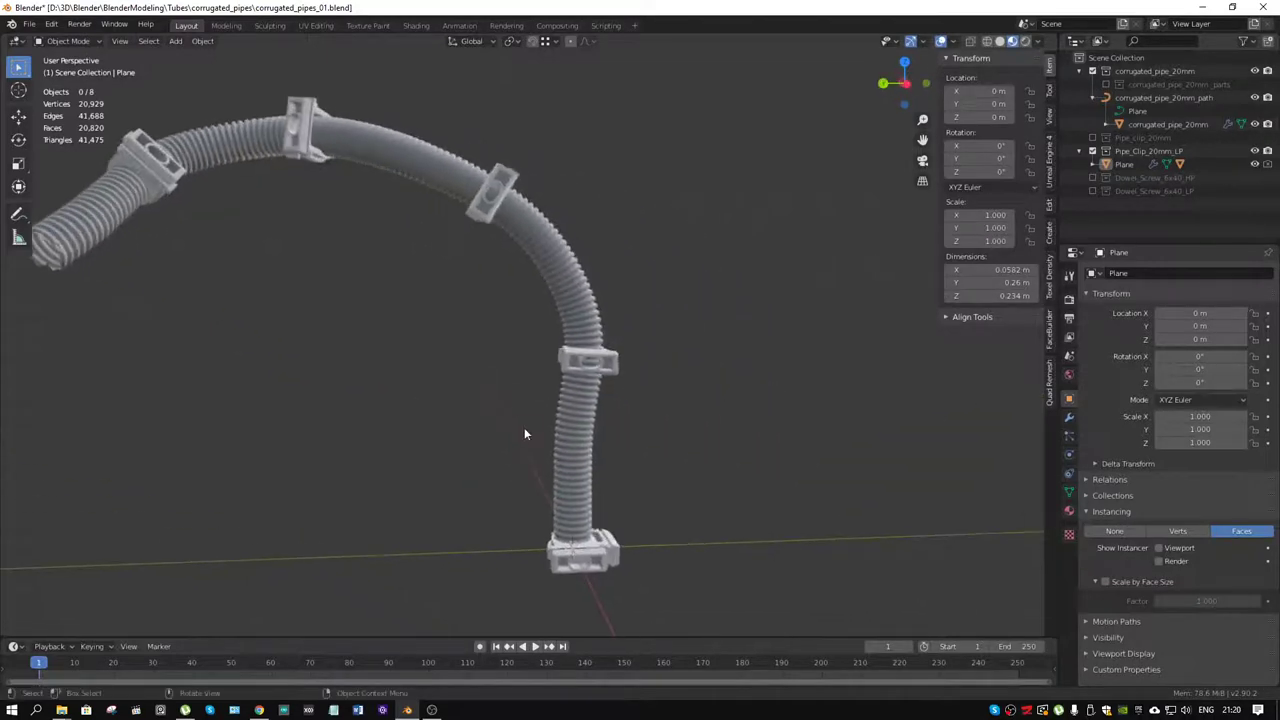
pyautogui.scroll(4, 514, 503)
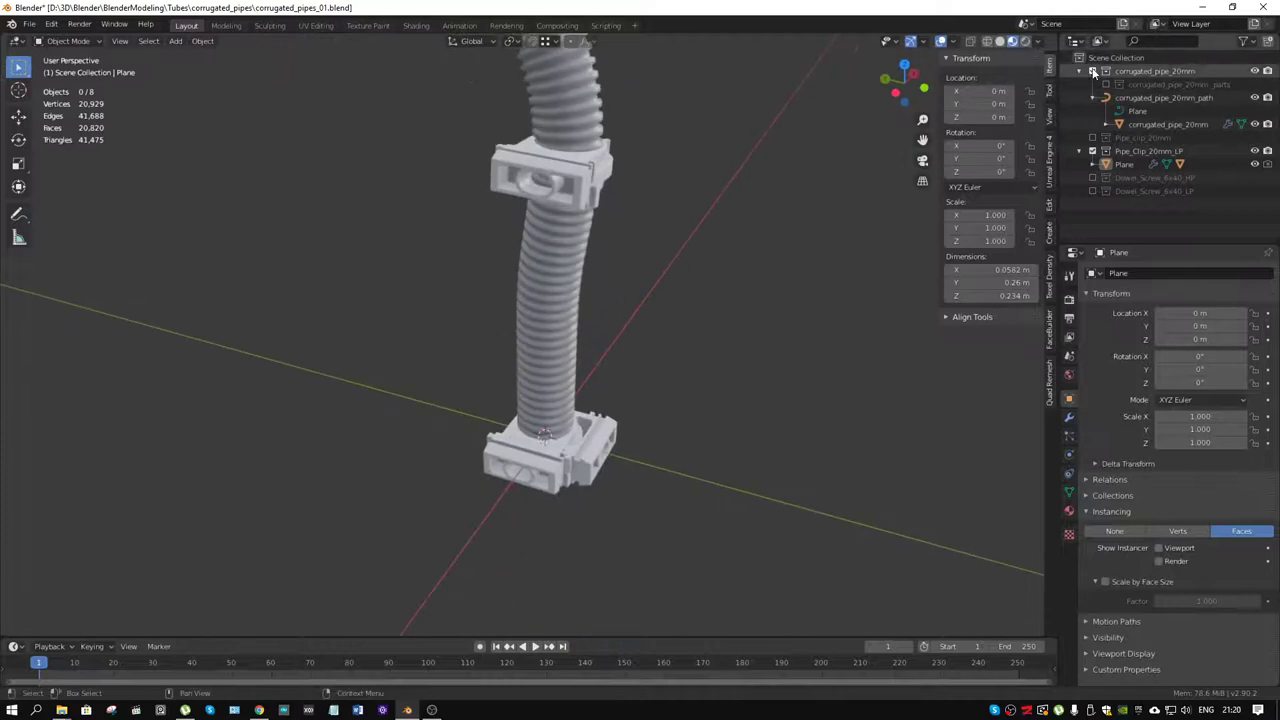
pyautogui.click(1092, 71)
pyautogui.moveTo(893, 213)
pyautogui.mouseDown(button='middle')
pyautogui.moveTo(664, 334)
pyautogui.moveTo(987, 150)
pyautogui.mouseUp(button='middle')
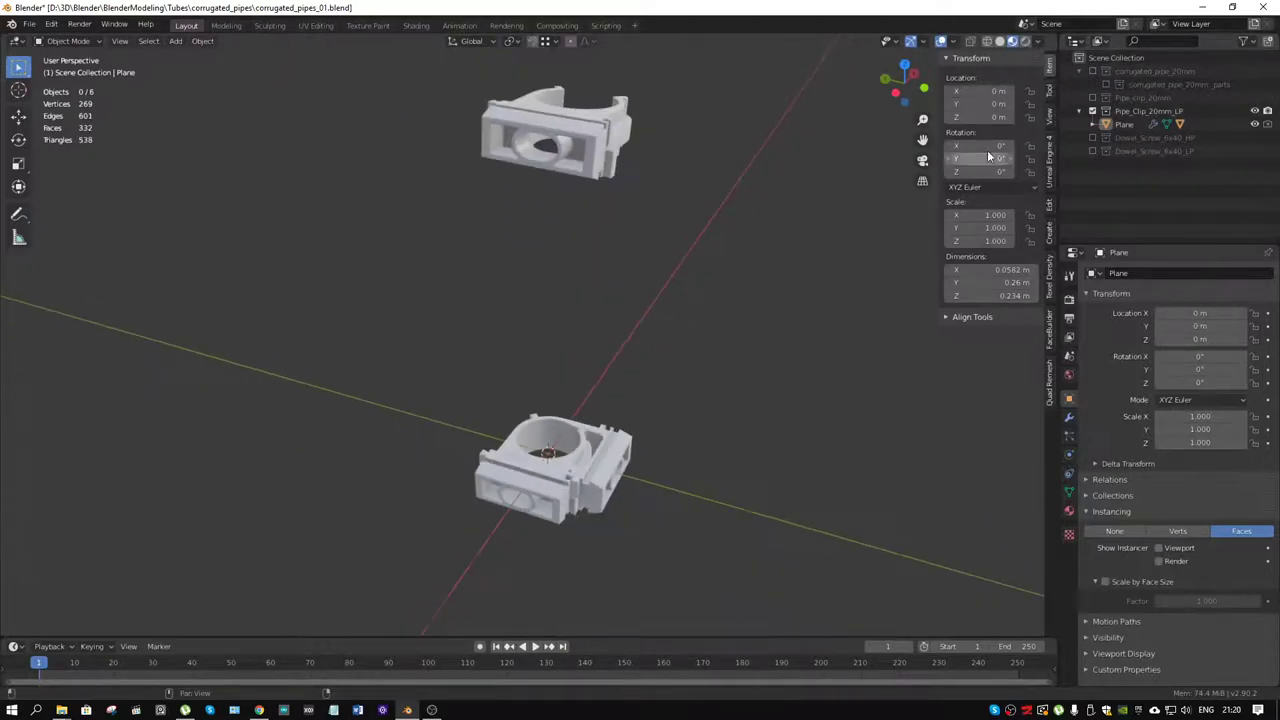
pyautogui.click(1092, 70)
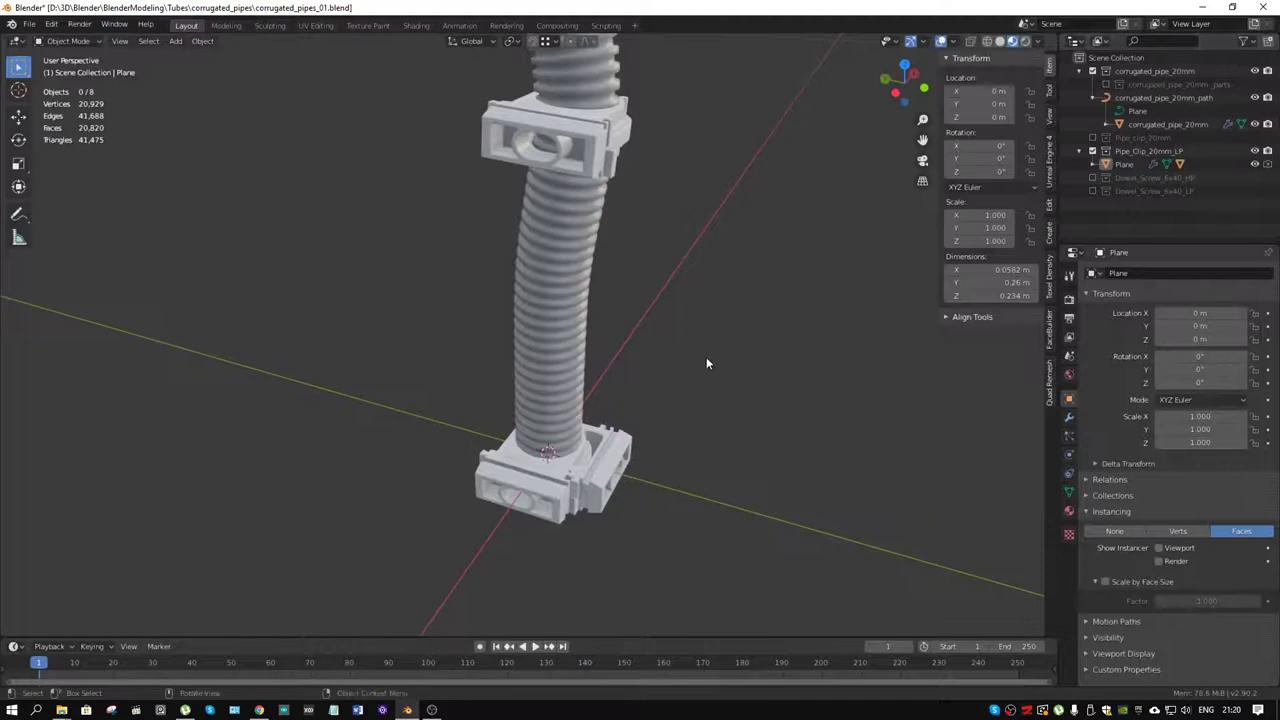
# Toggle the Pipe_Clip_20mm_LP collection off and back on, then select the lowest pipe clip.
pyautogui.click(1092, 151)
pyautogui.click(1092, 151)
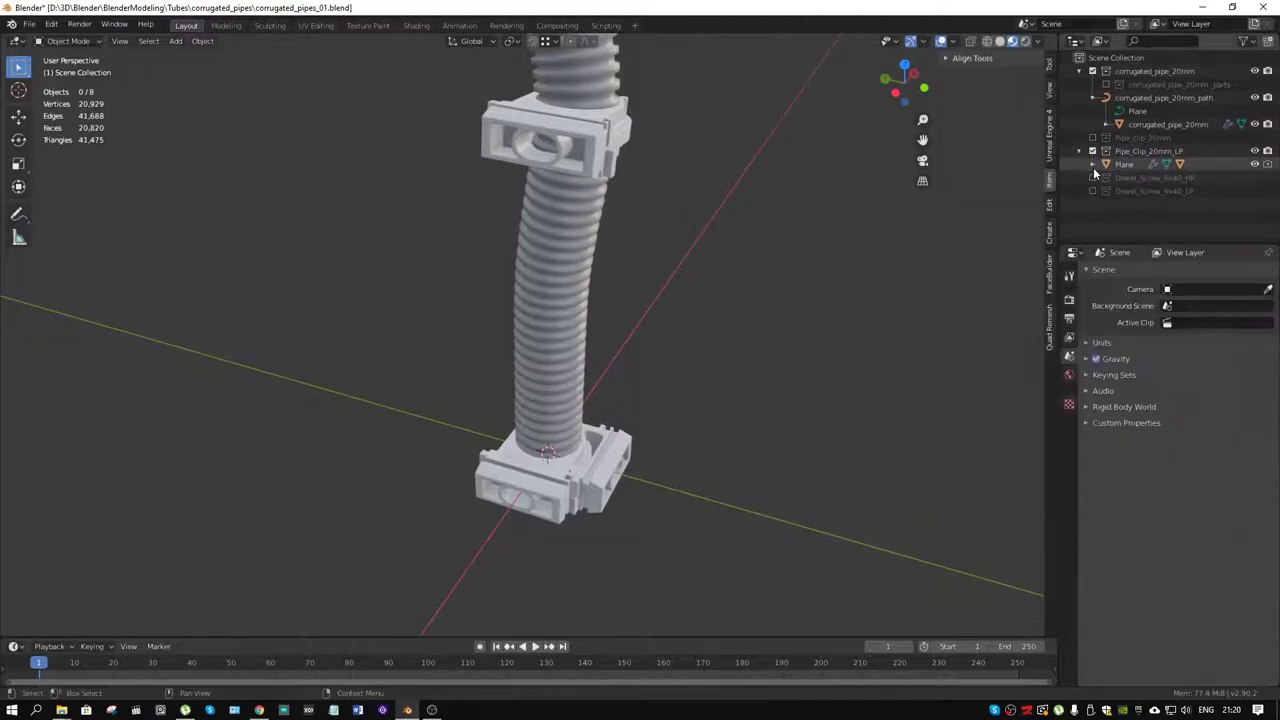
pyautogui.click(620, 466)
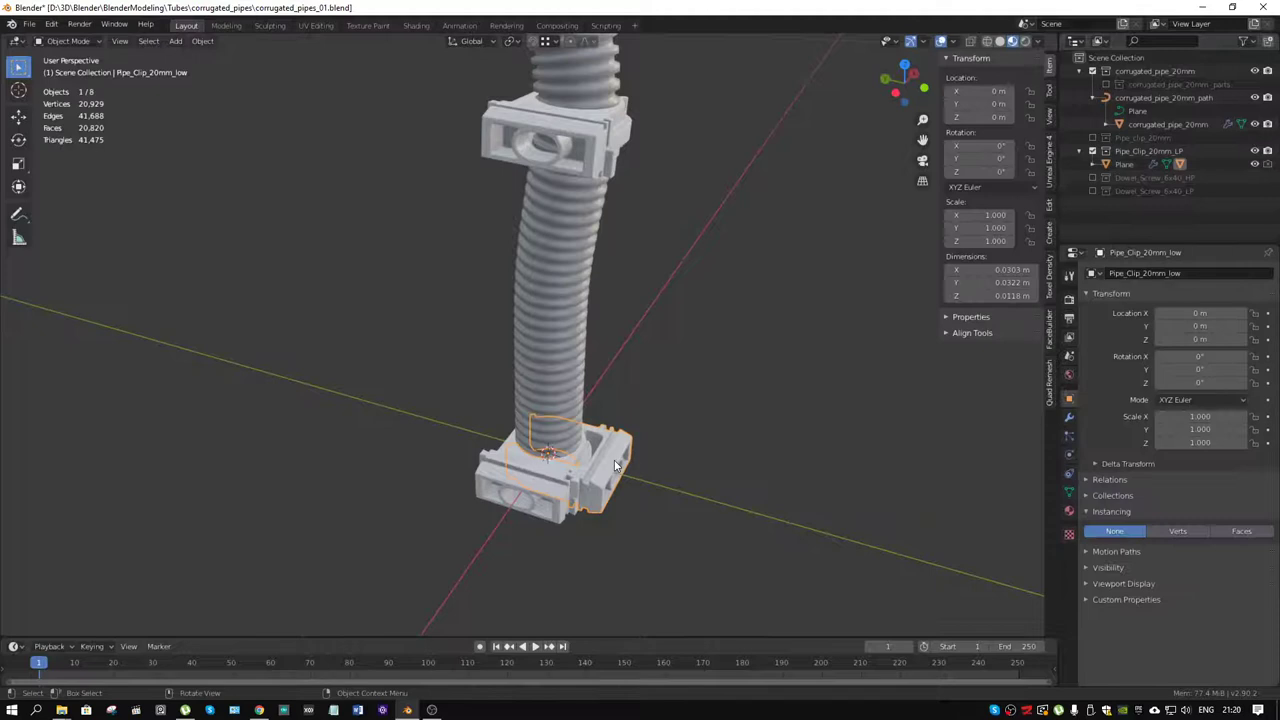
# Isolate the selected Pipe_Clip_20mm_low clip and orbit it to a three-quarter top view.
pyautogui.hotkey('shift', 'h')
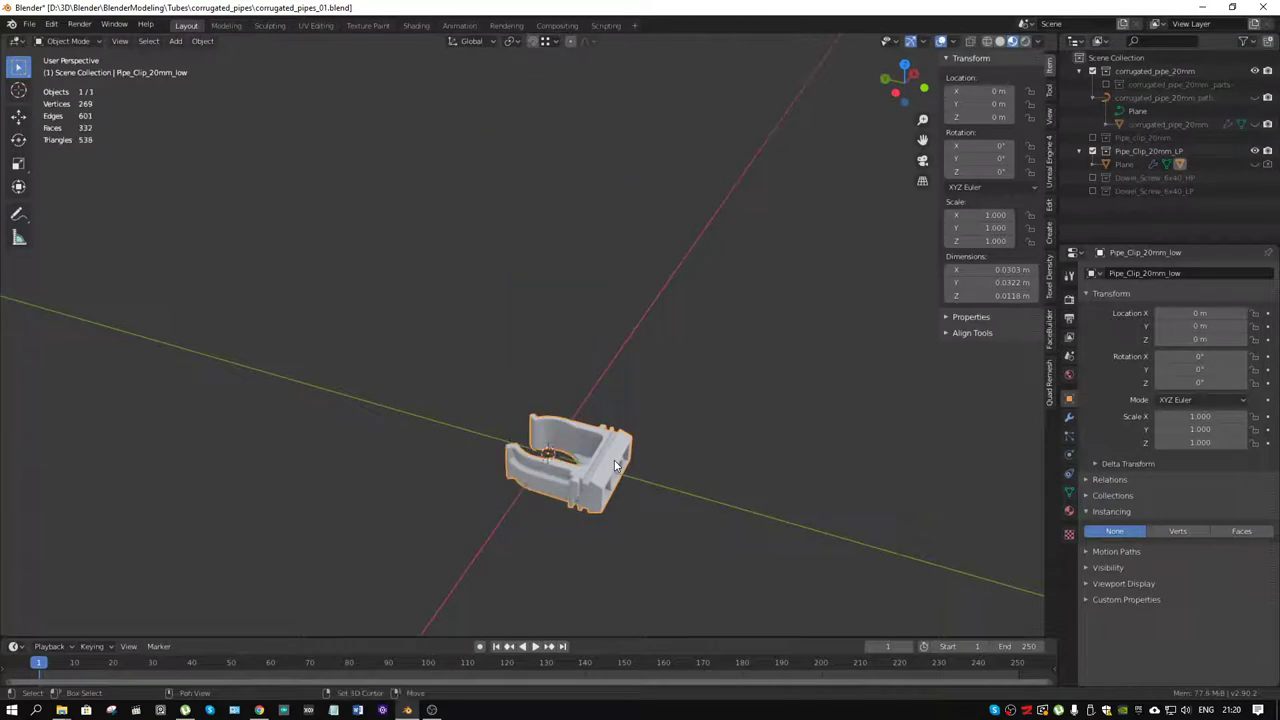
pyautogui.scroll(3, 597, 505)
pyautogui.scroll(-1, 640, 470)
pyautogui.scroll(2, 659, 430)
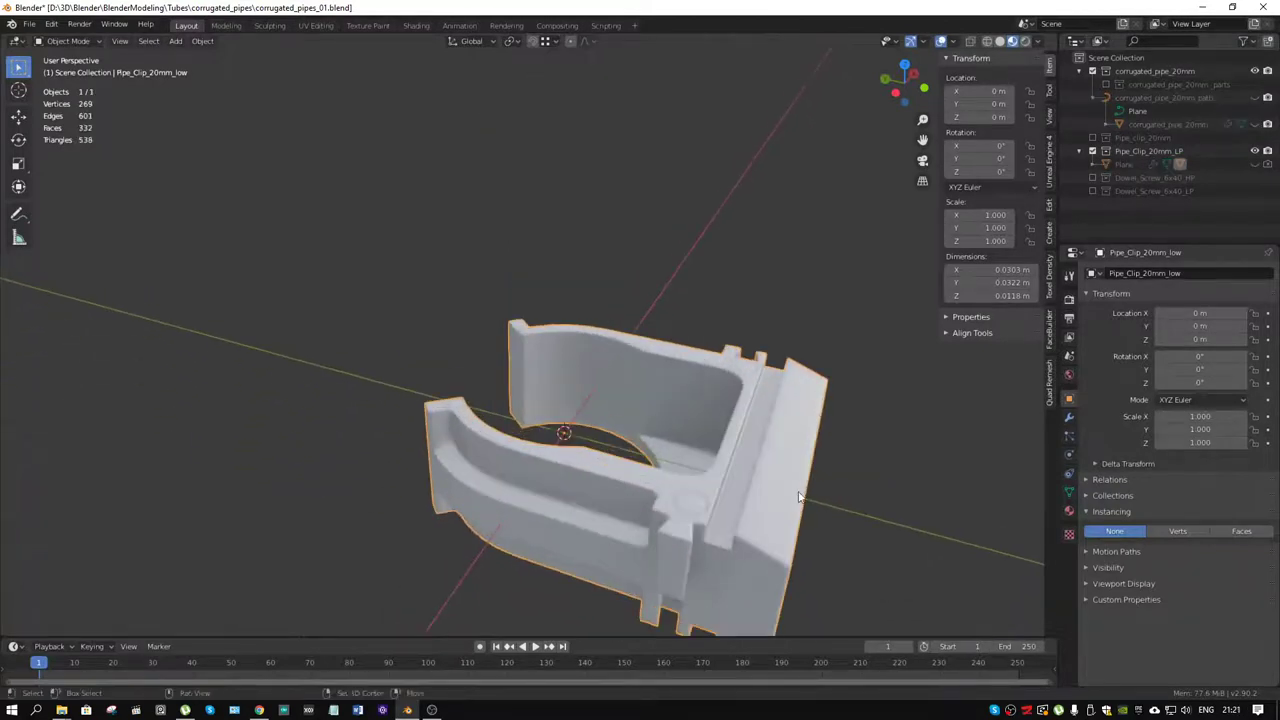
pyautogui.moveTo(659, 430)
pyautogui.mouseDown(button='middle')
pyautogui.moveTo(667, 441)
pyautogui.moveTo(592, 341)
pyautogui.moveTo(655, 244)
pyautogui.moveTo(713, 204)
pyautogui.moveTo(829, 287)
pyautogui.moveTo(869, 368)
pyautogui.mouseUp(button='middle')
pyautogui.scroll(1, 667, 441)
pyautogui.moveTo(753, 287)
pyautogui.mouseDown(button='middle')
pyautogui.moveTo(645, 314)
pyautogui.moveTo(579, 358)
pyautogui.mouseUp(button='middle')
# View the clip in wireframe, then solid, then Material Preview shading, showing its C-shaped profile.
pyautogui.click(987, 41)
pyautogui.moveTo(780, 240)
pyautogui.mouseDown(button='middle')
pyautogui.moveTo(736, 260)
pyautogui.moveTo(579, 256)
pyautogui.moveTo(606, 202)
pyautogui.moveTo(563, 194)
pyautogui.moveTo(608, 320)
pyautogui.moveTo(460, 266)
pyautogui.moveTo(412, 262)
pyautogui.moveTo(380, 277)
pyautogui.moveTo(351, 380)
pyautogui.moveTo(408, 422)
pyautogui.mouseUp(button='middle')
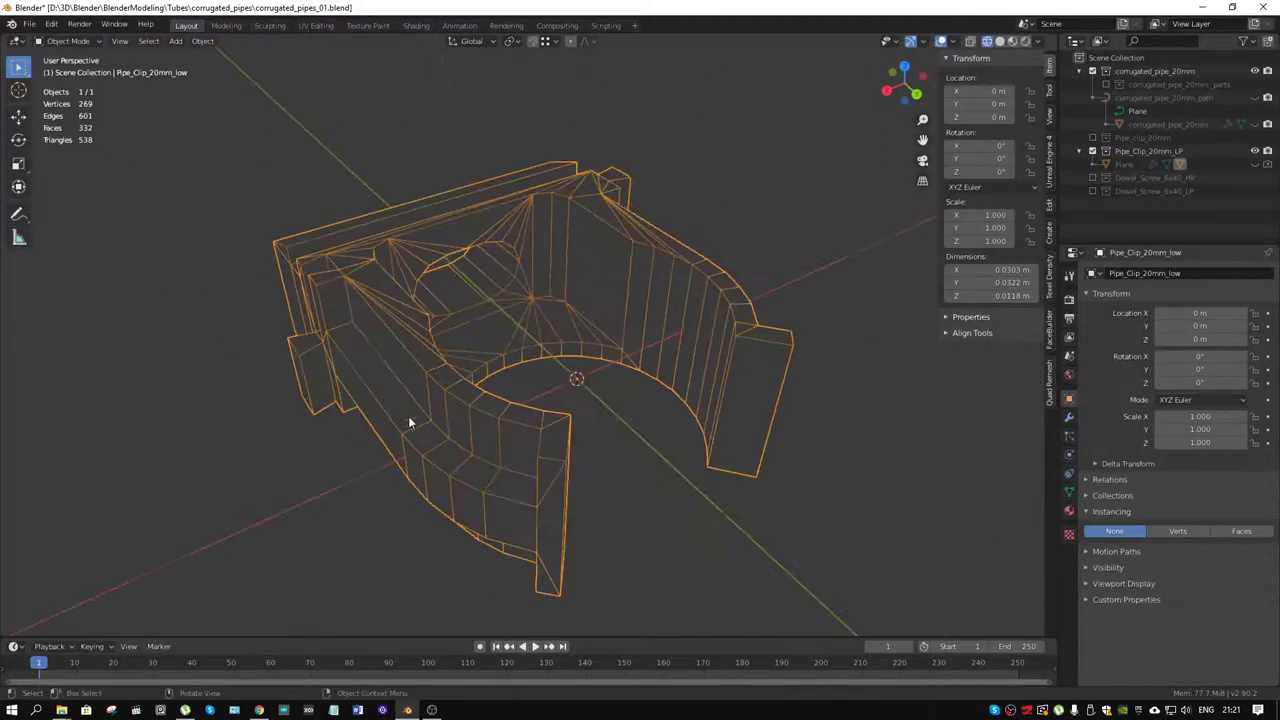
pyautogui.click(999, 41)
pyautogui.moveTo(908, 112)
pyautogui.mouseDown(button='middle')
pyautogui.moveTo(661, 465)
pyautogui.moveTo(672, 317)
pyautogui.moveTo(760, 250)
pyautogui.mouseUp(button='middle')
pyautogui.click(1013, 42)
pyautogui.moveTo(636, 270); pyautogui.dragTo(530, 350, button='middle')
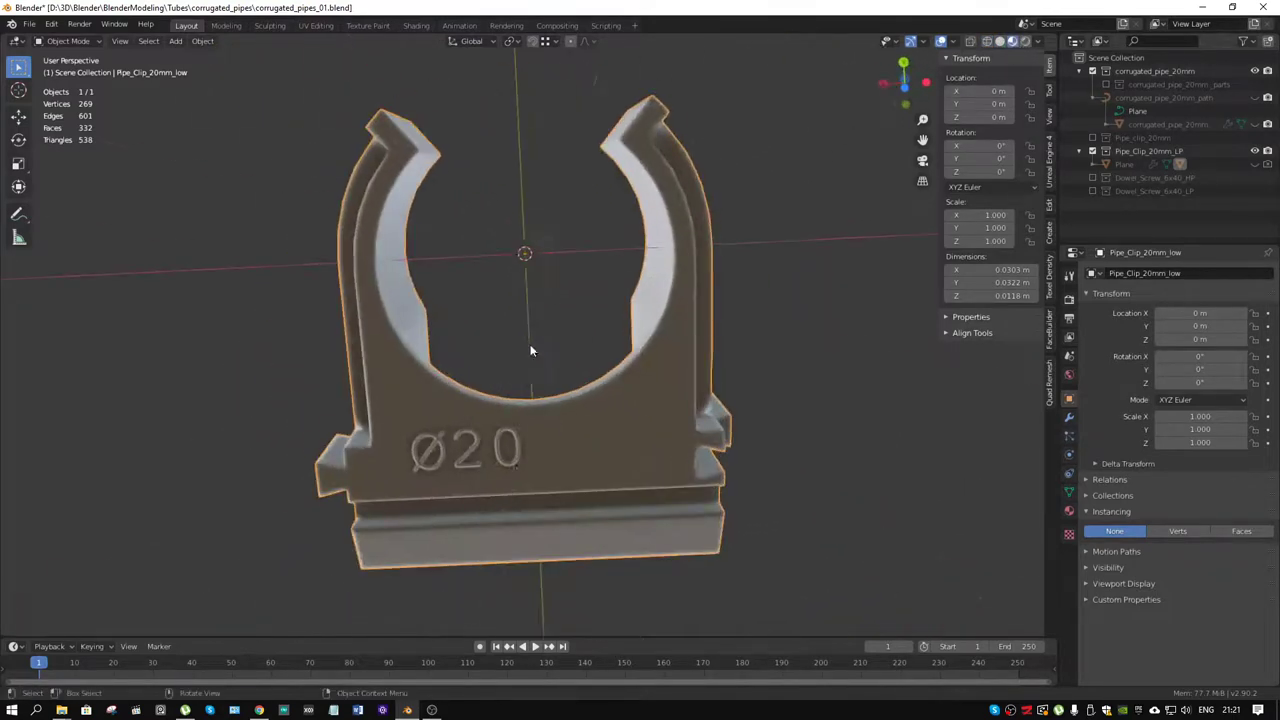
pyautogui.moveTo(432, 432)
pyautogui.mouseDown(button='middle')
pyautogui.moveTo(518, 429)
pyautogui.moveTo(579, 588)
pyautogui.moveTo(420, 459)
pyautogui.mouseUp(button='middle')
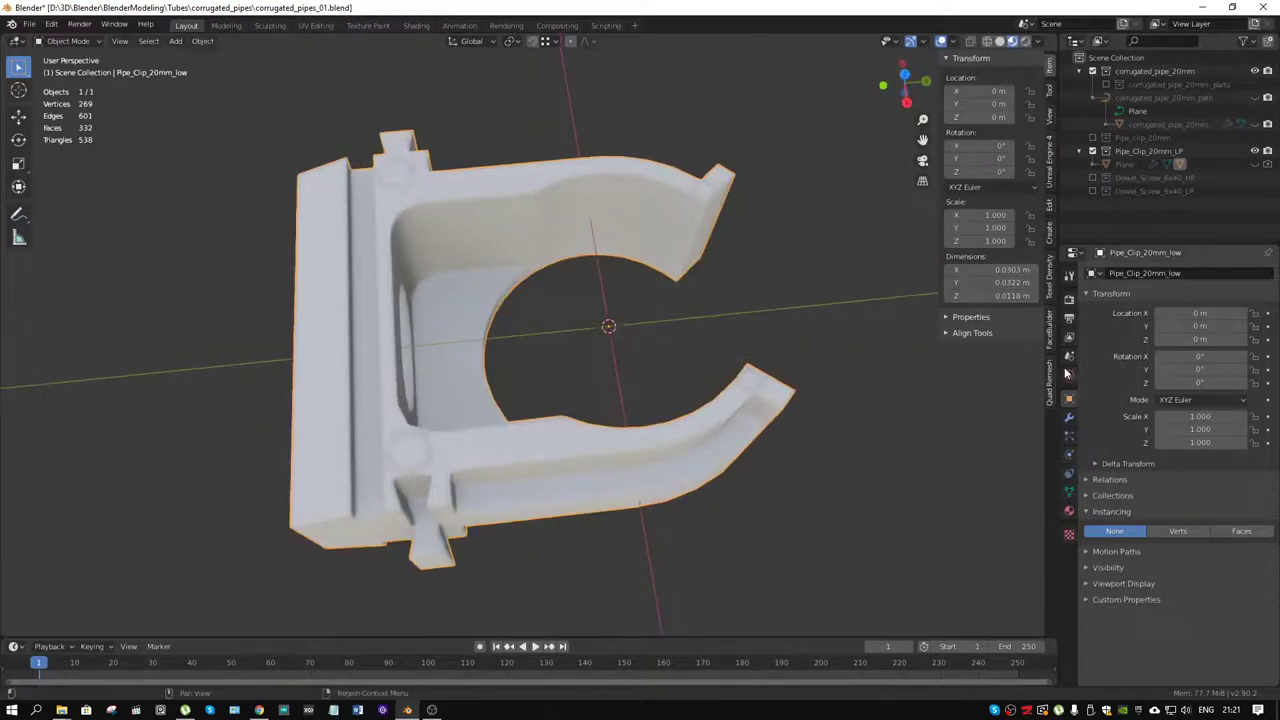
# Exclude Pipe_Clip_20mm_LP and corrugated_pipe_20mm, leaving only the Pipe_clip_20mm collection visible.
pyautogui.click(1093, 152)
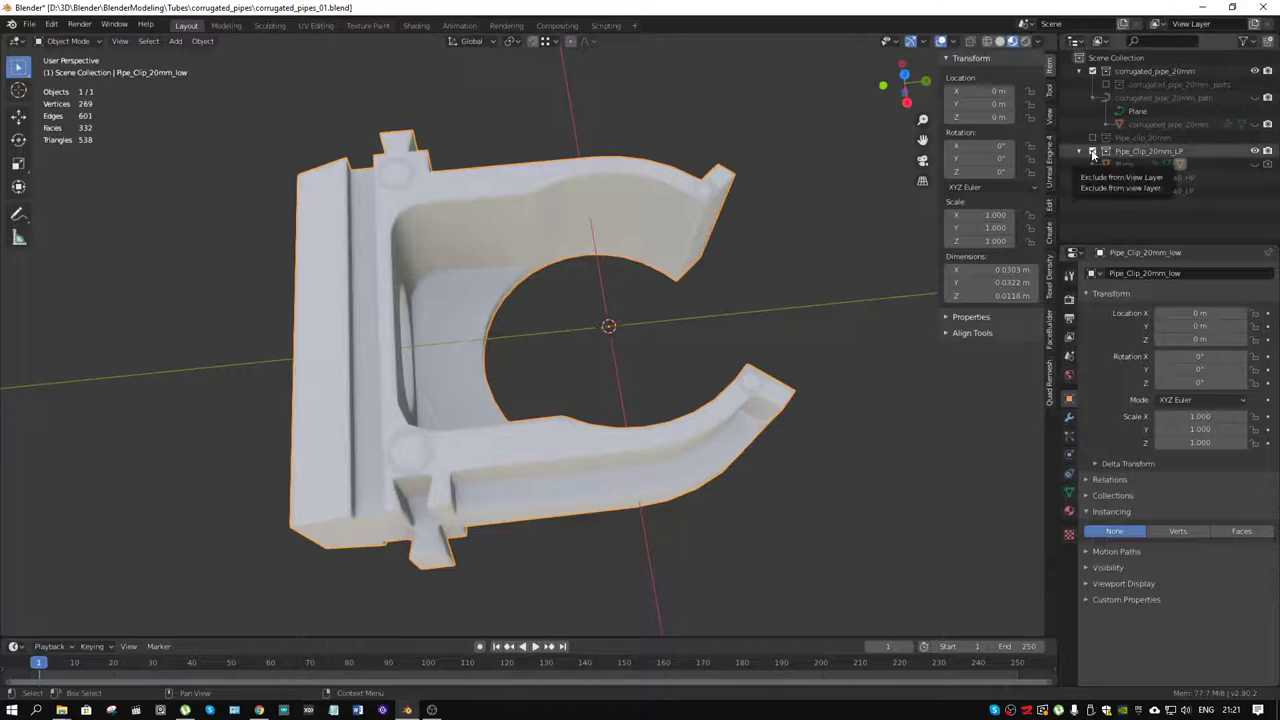
pyautogui.click(1091, 140)
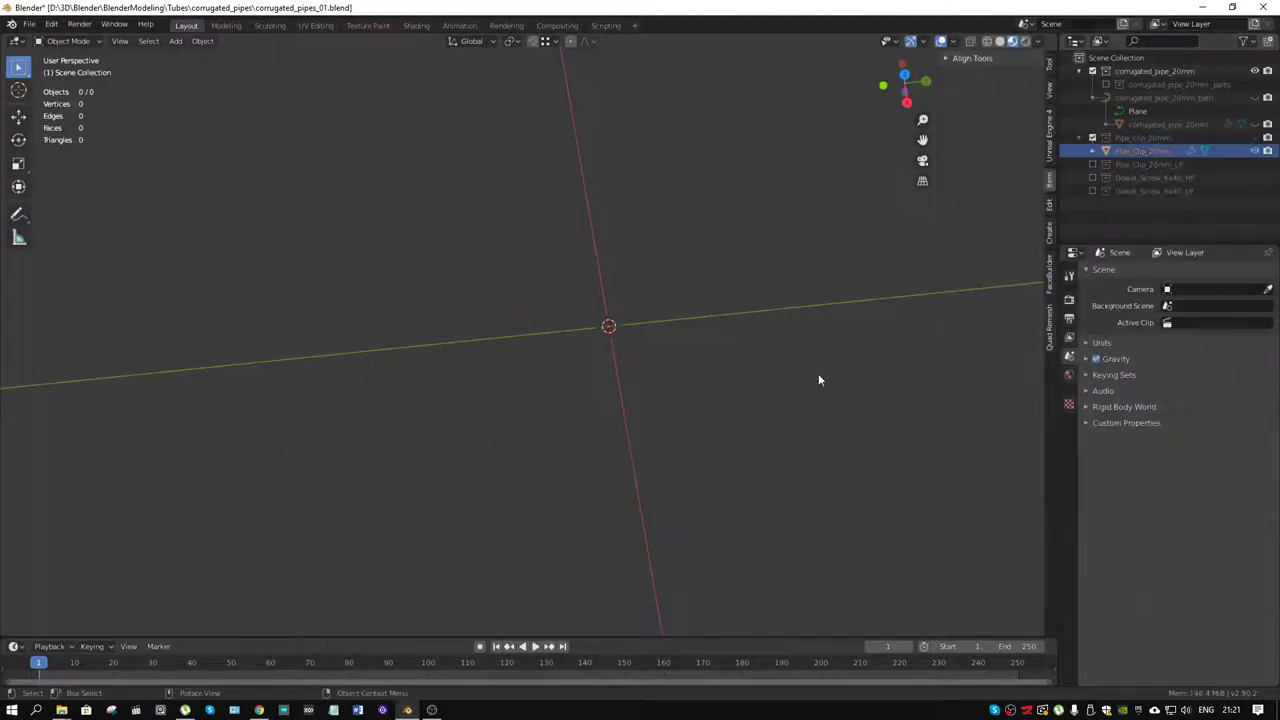
pyautogui.hotkey('alt', 'h')
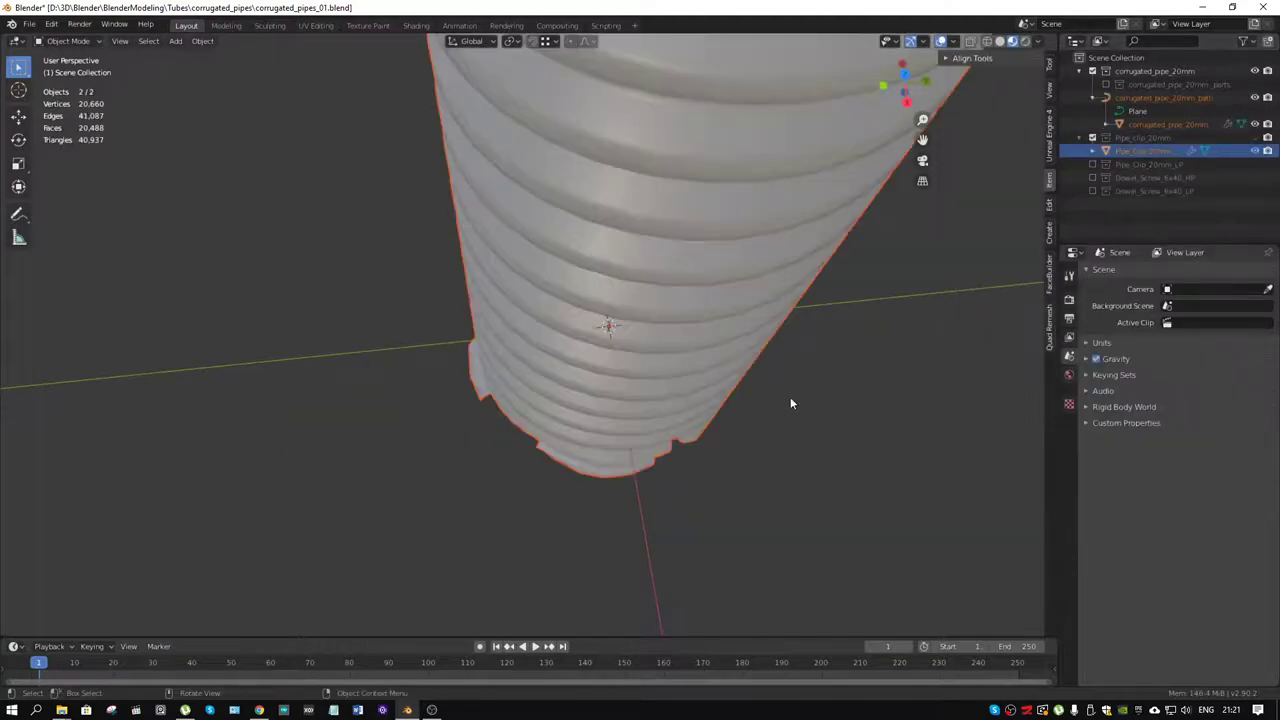
pyautogui.moveTo(790, 397)
pyautogui.mouseDown(button='middle')
pyautogui.moveTo(791, 300)
pyautogui.moveTo(913, 233)
pyautogui.mouseUp(button='middle')
pyautogui.click(1093, 71)
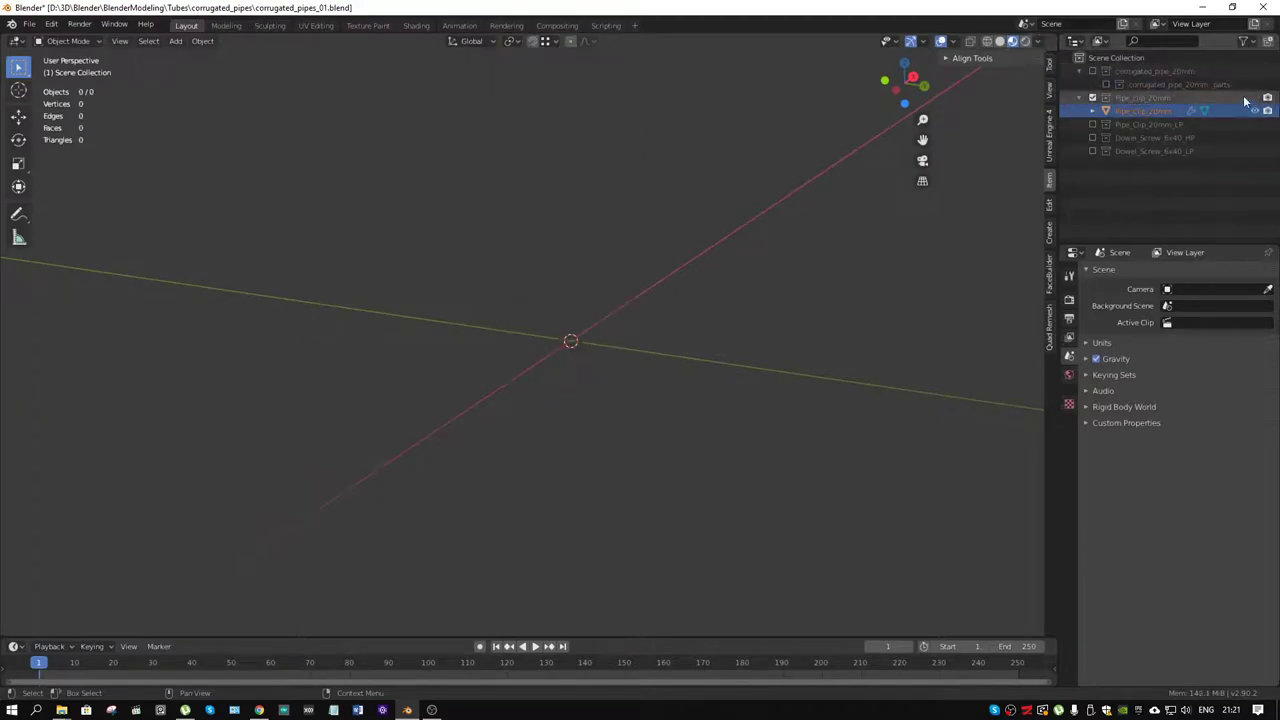
pyautogui.click(1256, 98)
pyautogui.moveTo(804, 272)
pyautogui.mouseDown(button='middle')
pyautogui.moveTo(747, 346)
pyautogui.moveTo(517, 355)
pyautogui.mouseUp(button='middle')
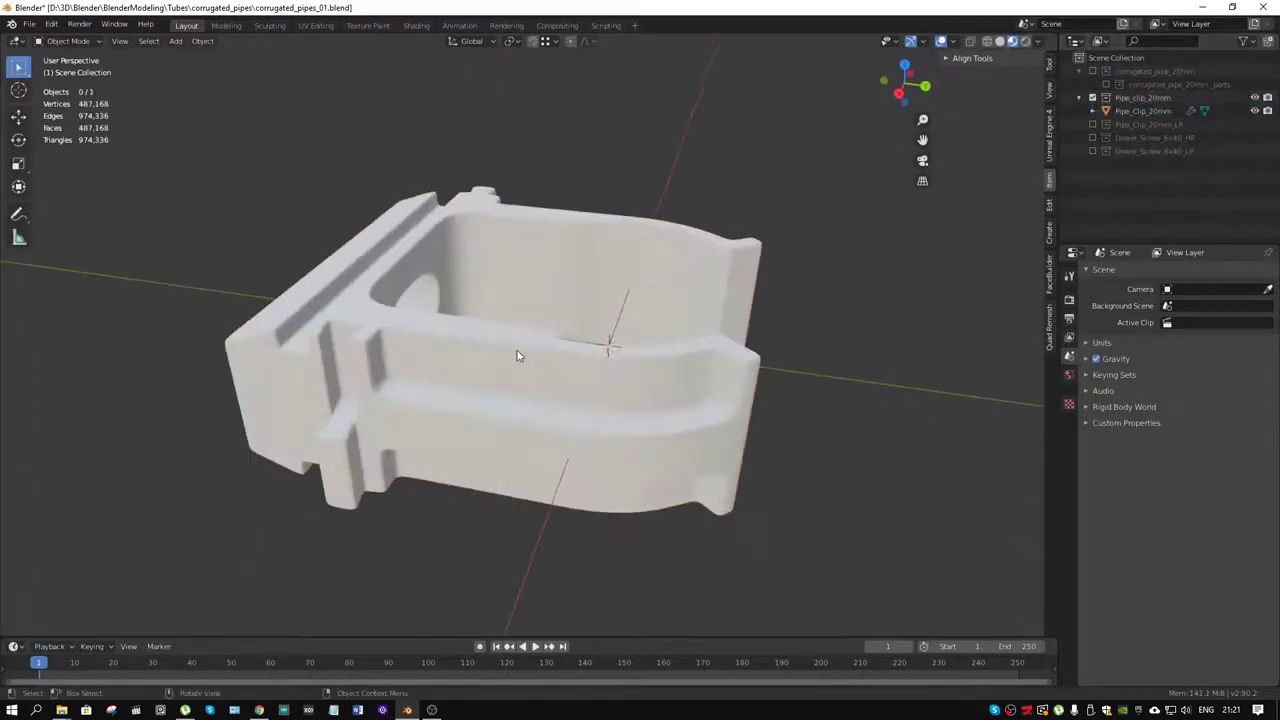
pyautogui.moveTo(990, 62)
pyautogui.mouseDown(button='middle')
pyautogui.moveTo(856, 123)
pyautogui.moveTo(590, 279)
pyautogui.moveTo(586, 368)
pyautogui.moveTo(698, 268)
pyautogui.moveTo(737, 160)
pyautogui.moveTo(846, 304)
pyautogui.moveTo(570, 333)
pyautogui.moveTo(749, 323)
pyautogui.moveTo(666, 394)
pyautogui.moveTo(549, 437)
pyautogui.moveTo(493, 416)
pyautogui.mouseUp(button='middle')
# Select the Pipe_Clip_20mm object and switch it into Edit Mode.
pyautogui.click(503, 412)
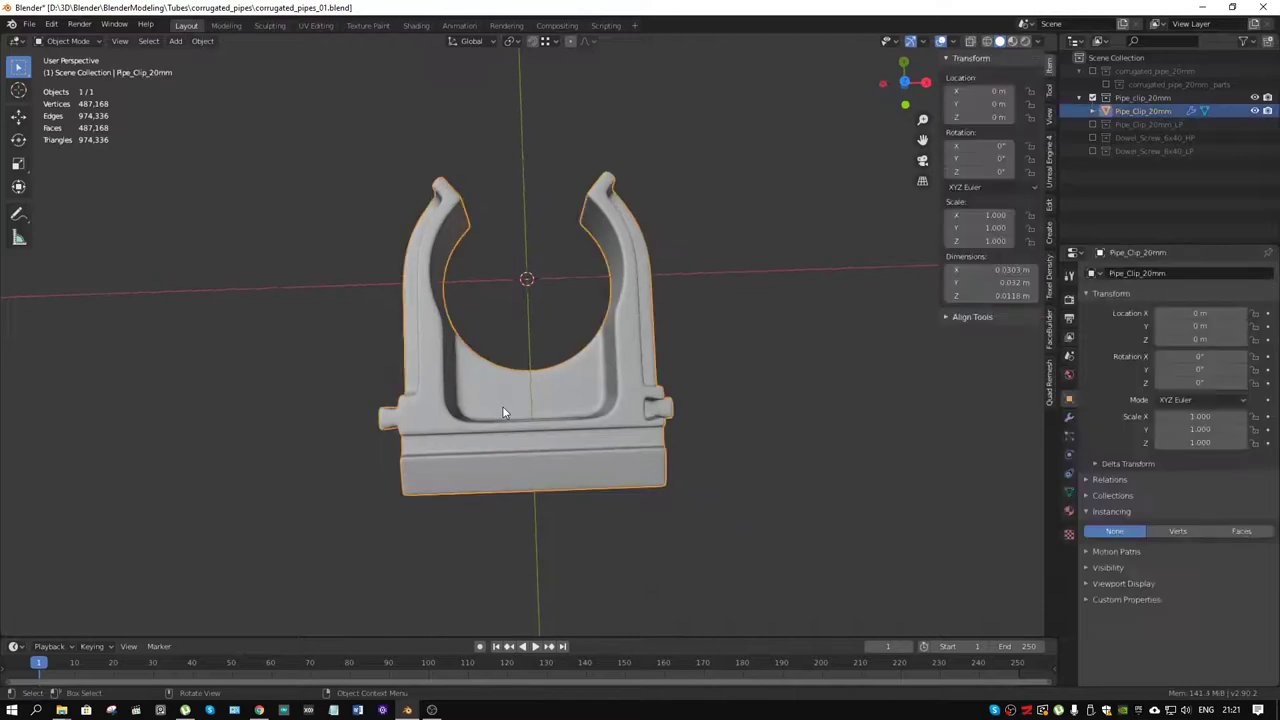
pyautogui.scroll(2, 611, 375)
pyautogui.moveTo(549, 399); pyautogui.dragTo(550, 429, button='middle')
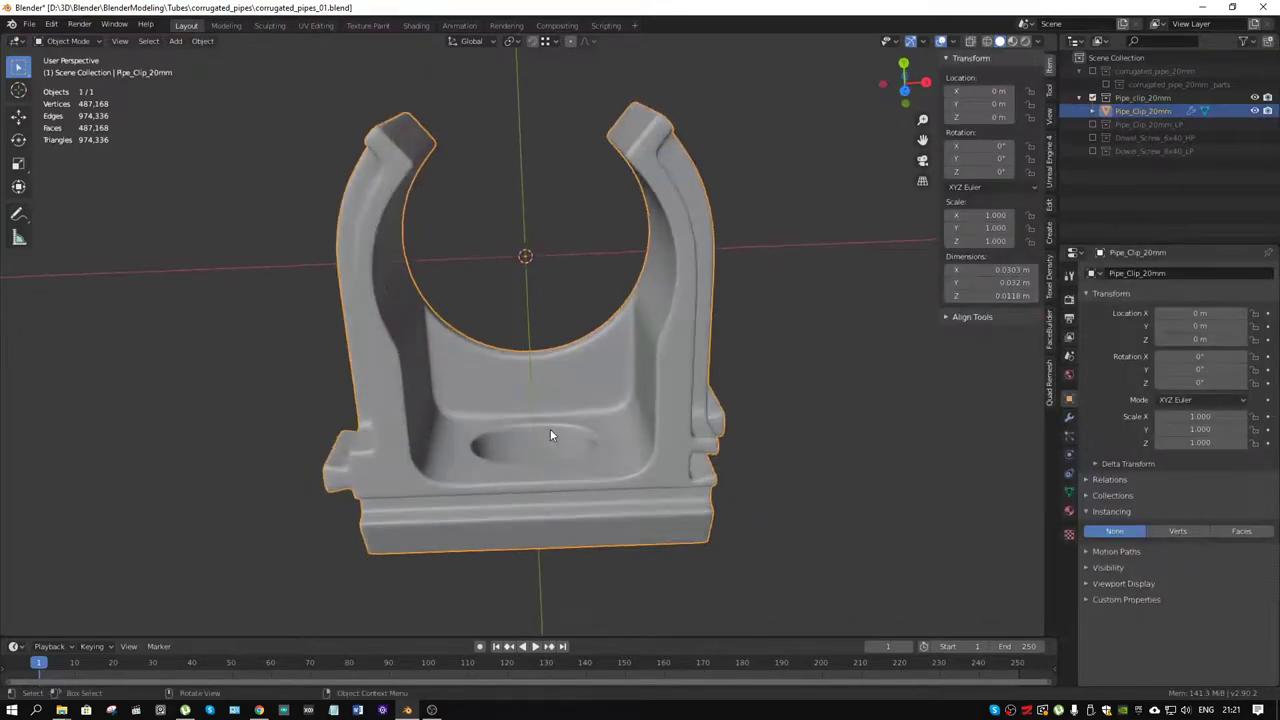
pyautogui.hotkey('ctrl', 'Tab')
pyautogui.click(652, 417)
pyautogui.moveTo(660, 420)
pyautogui.mouseDown(button='middle')
pyautogui.moveTo(696, 476)
pyautogui.moveTo(783, 486)
pyautogui.moveTo(829, 511)
pyautogui.mouseUp(button='middle')
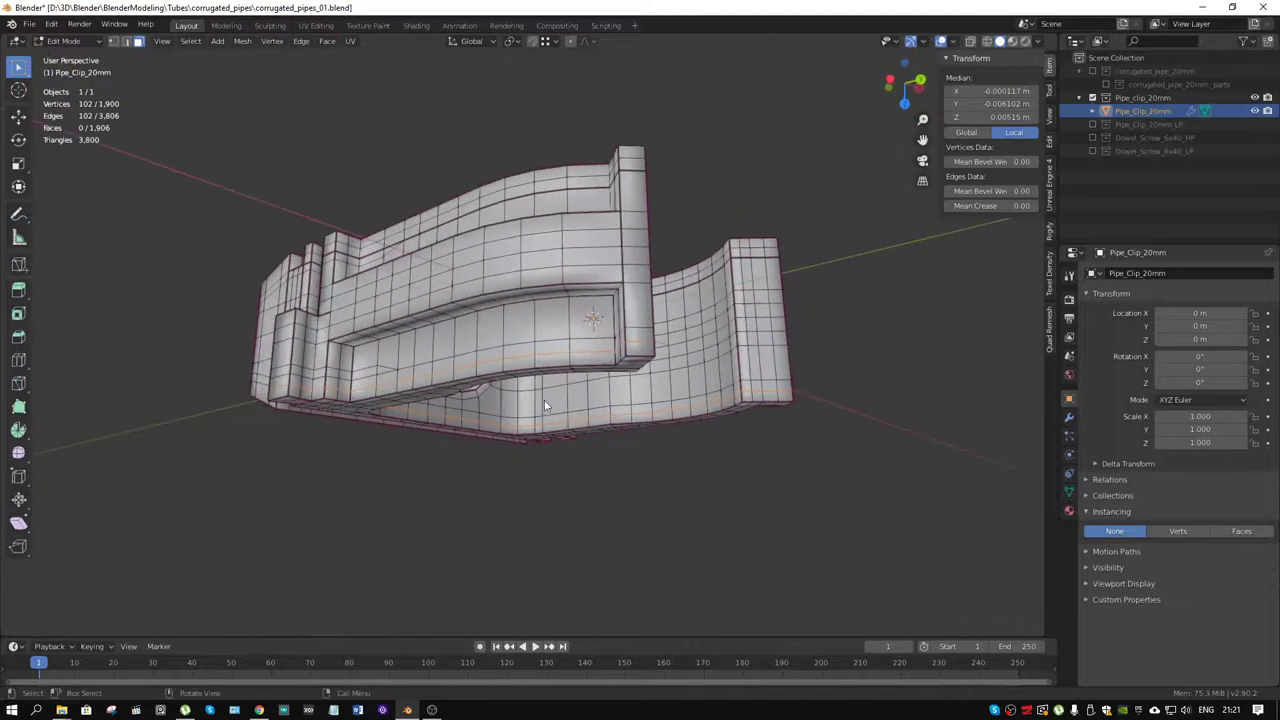
# Inspect the Pipe_Clip_20mm edit mesh from a low side angle and along its long side.
pyautogui.moveTo(544, 403)
pyautogui.mouseDown(button='middle')
pyautogui.moveTo(627, 459)
pyautogui.moveTo(690, 399)
pyautogui.moveTo(799, 473)
pyautogui.moveTo(673, 376)
pyautogui.moveTo(606, 352)
pyautogui.moveTo(582, 272)
pyautogui.moveTo(708, 227)
pyautogui.moveTo(527, 300)
pyautogui.moveTo(542, 331)
pyautogui.moveTo(375, 302)
pyautogui.moveTo(436, 318)
pyautogui.moveTo(470, 365)
pyautogui.moveTo(557, 420)
pyautogui.moveTo(477, 366)
pyautogui.moveTo(485, 433)
pyautogui.moveTo(563, 389)
pyautogui.moveTo(563, 323)
pyautogui.moveTo(527, 352)
pyautogui.mouseUp(button='middle')
pyautogui.scroll(3, 485, 433)
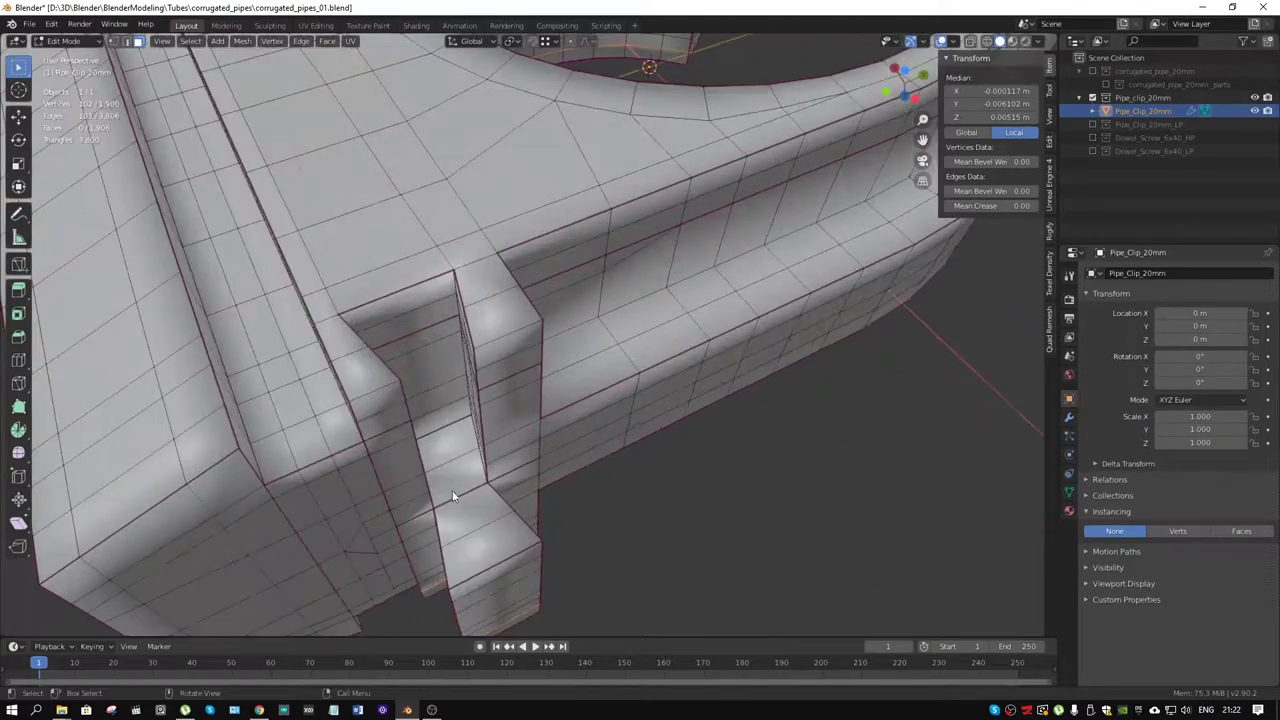
pyautogui.moveTo(453, 491)
pyautogui.mouseDown(button='middle')
pyautogui.moveTo(486, 465)
pyautogui.moveTo(429, 334)
pyautogui.moveTo(366, 328)
pyautogui.moveTo(430, 383)
pyautogui.moveTo(476, 395)
pyautogui.moveTo(702, 396)
pyautogui.moveTo(810, 311)
pyautogui.mouseUp(button='middle')
pyautogui.scroll(-5, 702, 396)
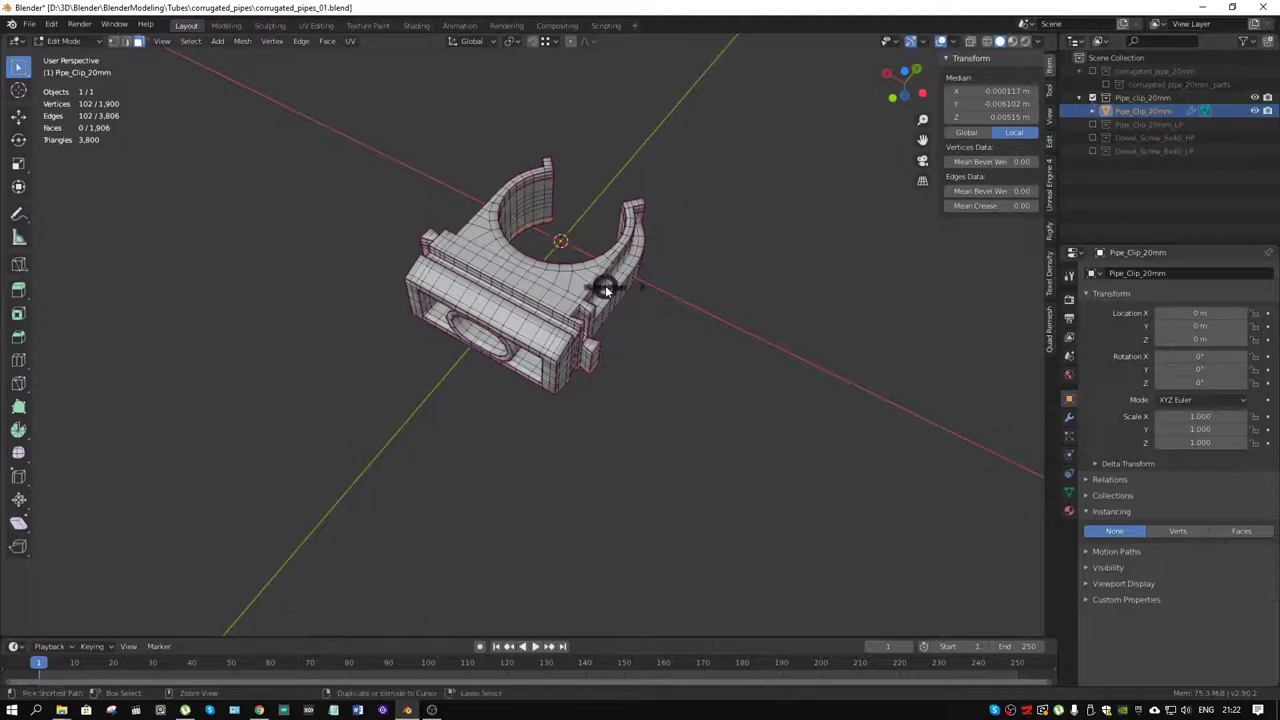
pyautogui.hotkey('ctrl', 'Tab')
# Return to Object Mode, exclude Pipe_clip_20mm, and re-enable corrugated_pipe_20mm and Pipe_Clip_20mm_LP.
pyautogui.click(1093, 98)
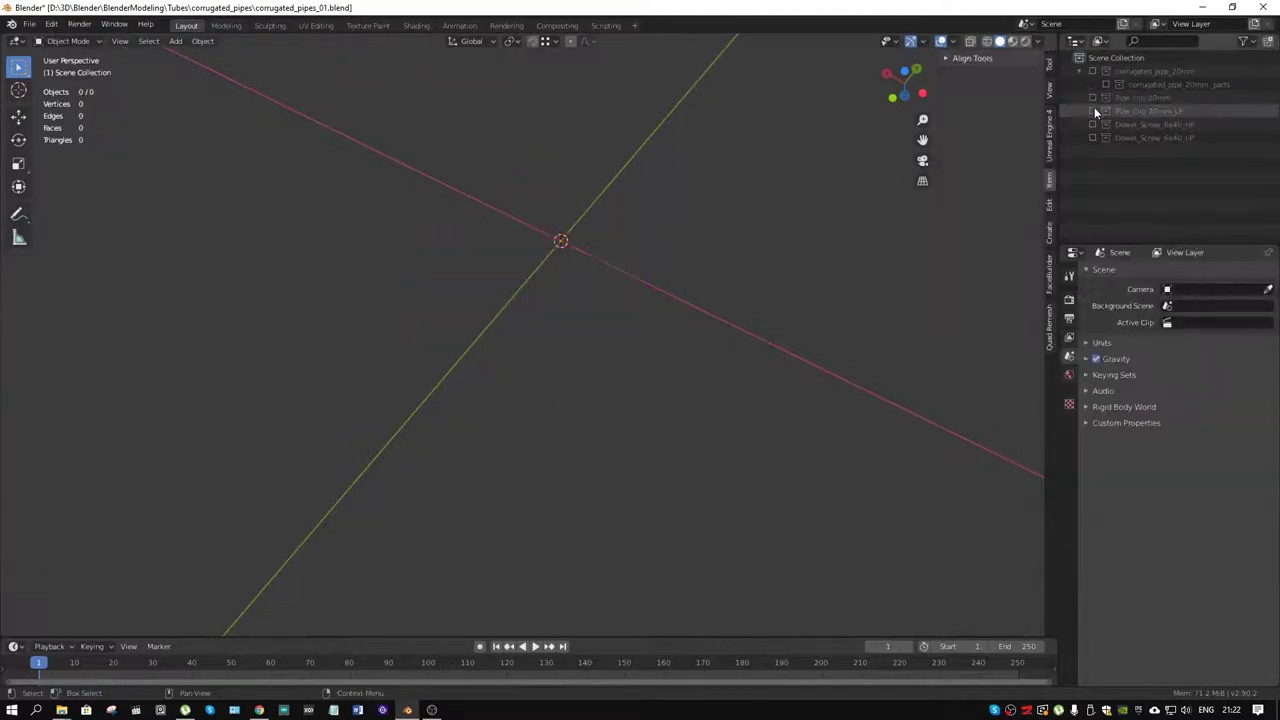
pyautogui.click(1093, 72)
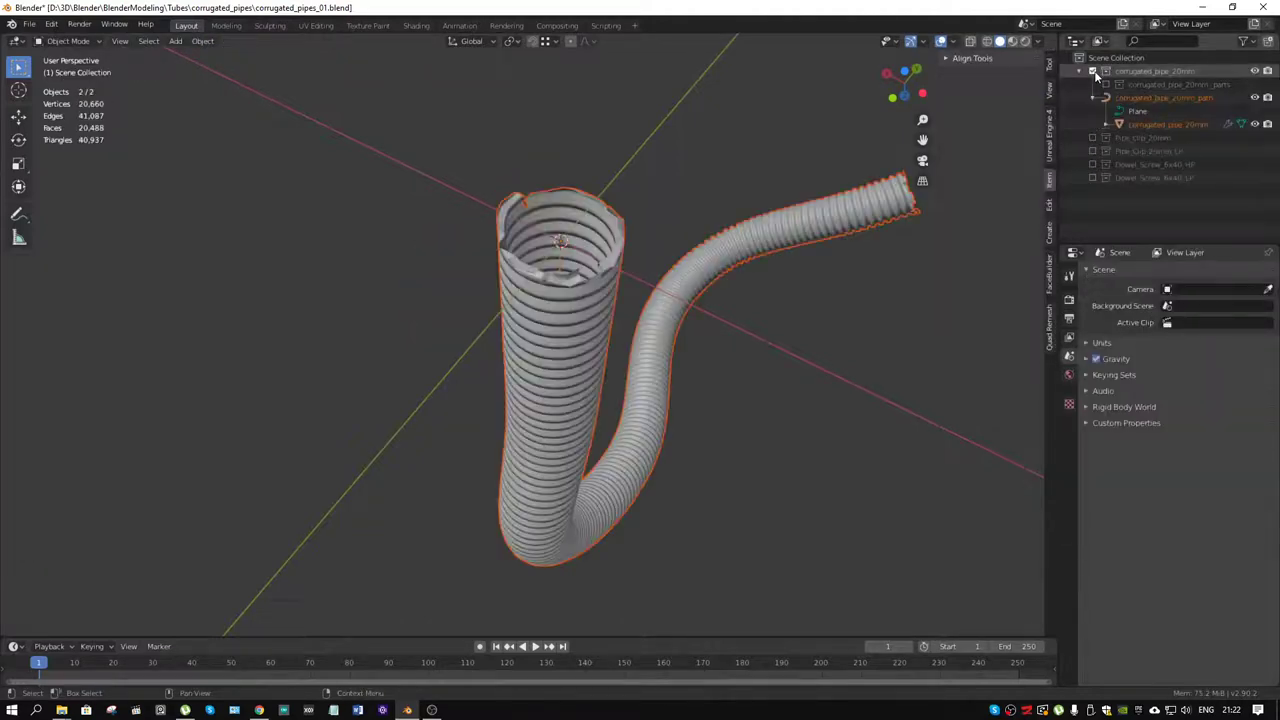
pyautogui.click(1092, 150)
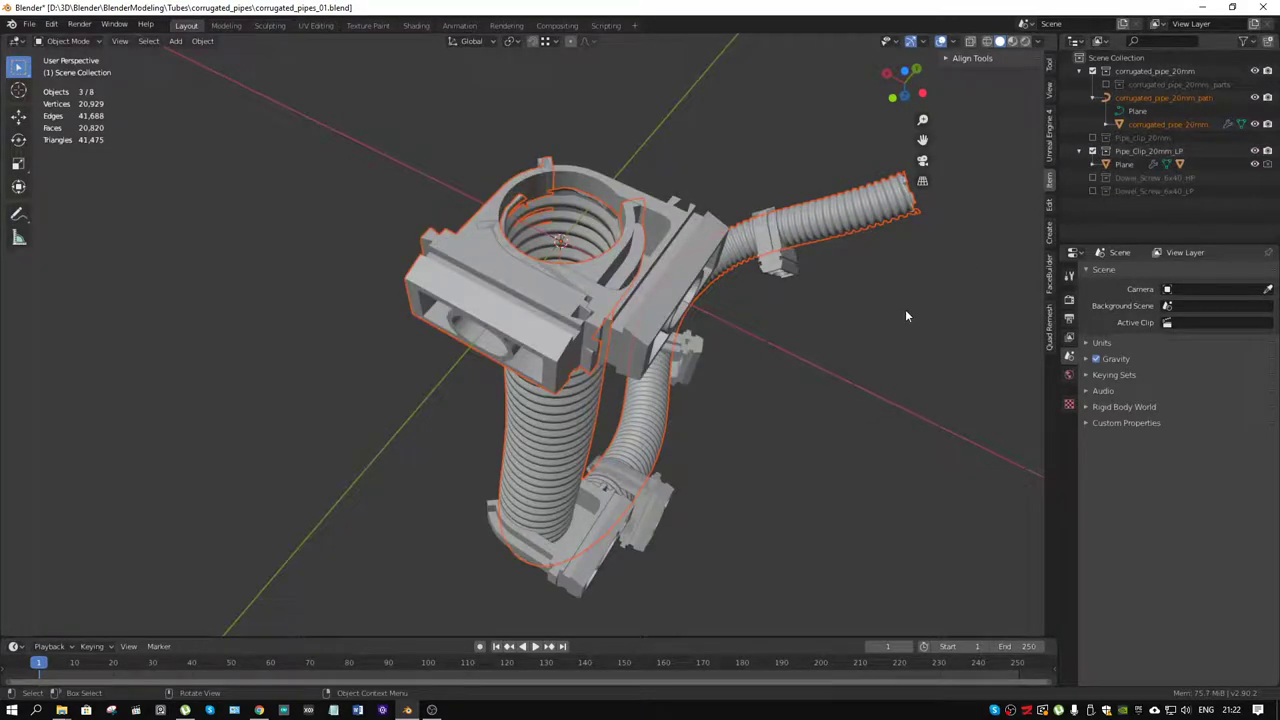
# Delete the loose clip object sitting at the pipe's base.
pyautogui.moveTo(852, 358)
pyautogui.mouseDown(button='middle')
pyautogui.moveTo(834, 463)
pyautogui.moveTo(794, 557)
pyautogui.moveTo(714, 371)
pyautogui.moveTo(624, 438)
pyautogui.mouseUp(button='middle')
pyautogui.click(624, 437)
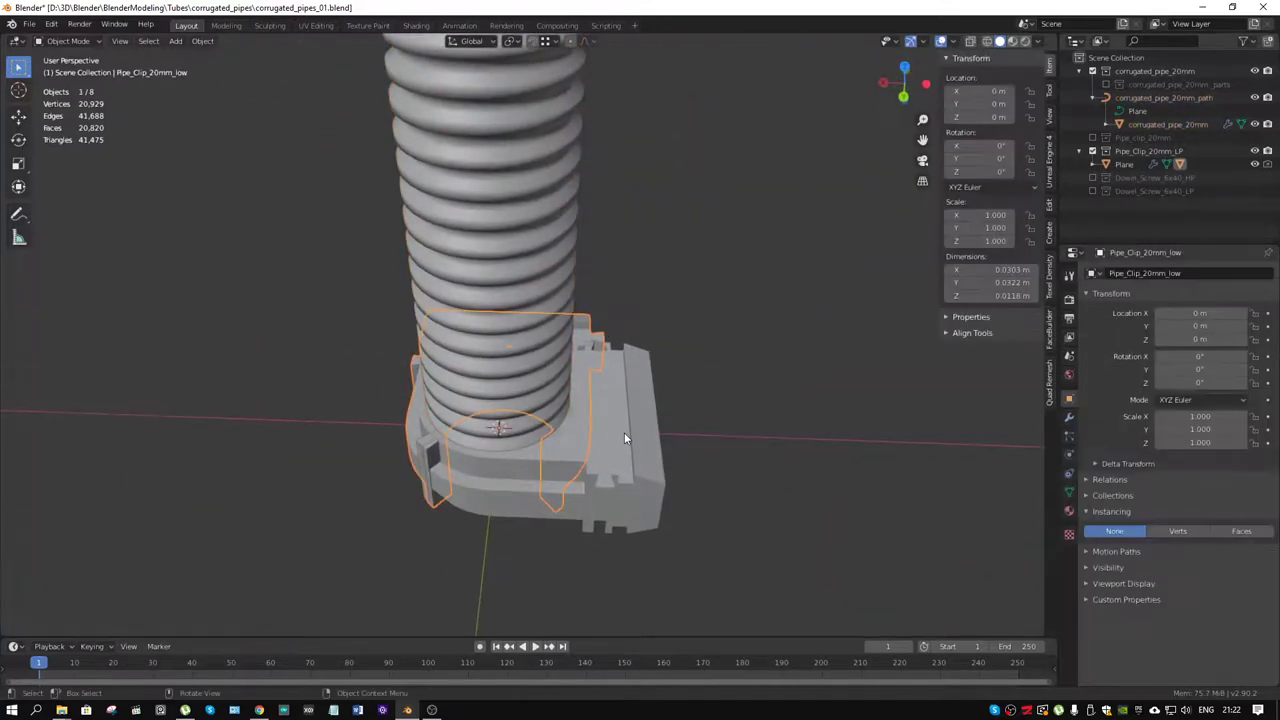
pyautogui.press('Delete')
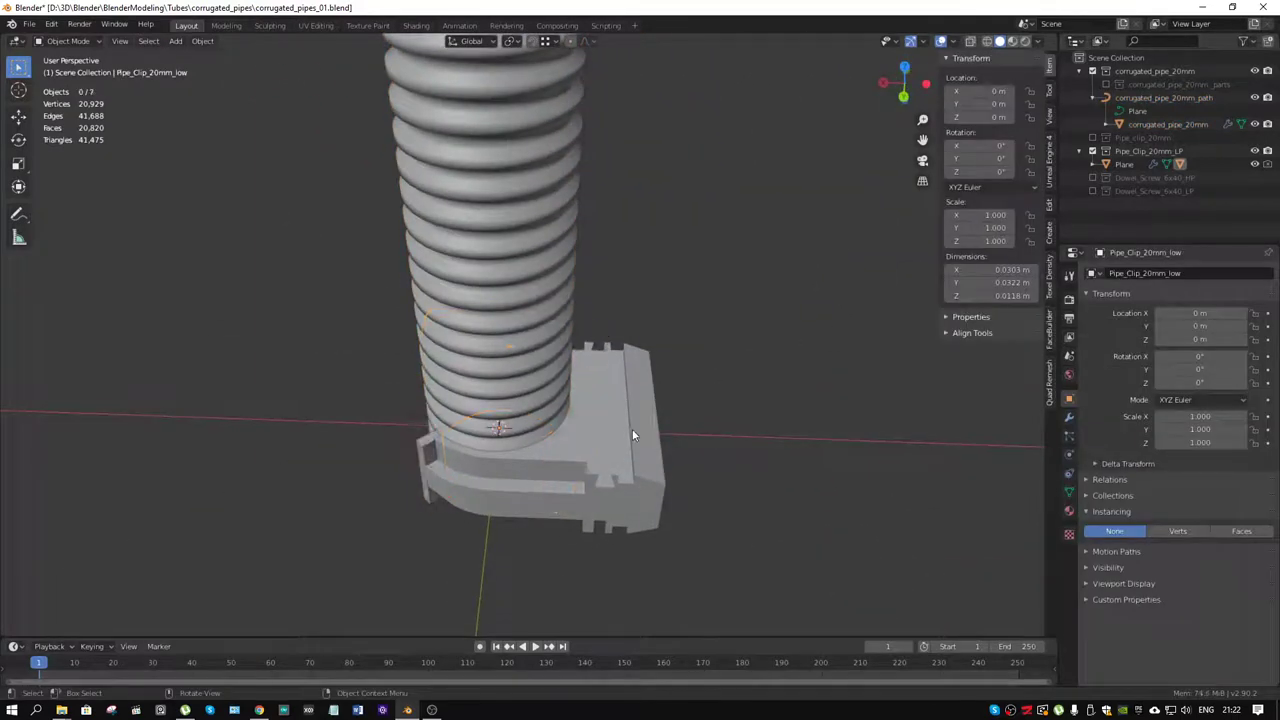
pyautogui.moveTo(632, 428)
pyautogui.mouseDown(button='middle')
pyautogui.moveTo(635, 406)
pyautogui.moveTo(789, 281)
pyautogui.mouseUp(button='middle')
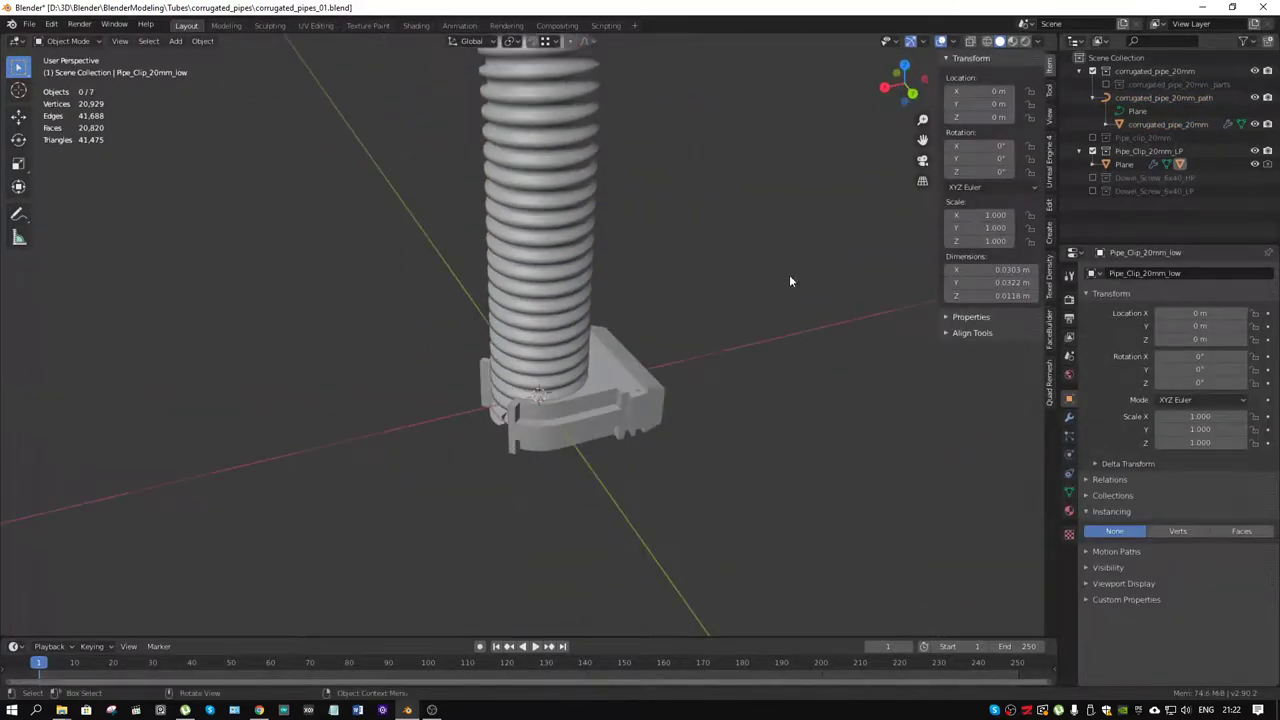
# Show the whole curved pipe and clips in Material Preview, then select the pipe path curve.
pyautogui.click(1013, 42)
pyautogui.scroll(-3, 662, 300)
pyautogui.scroll(-2, 664, 318)
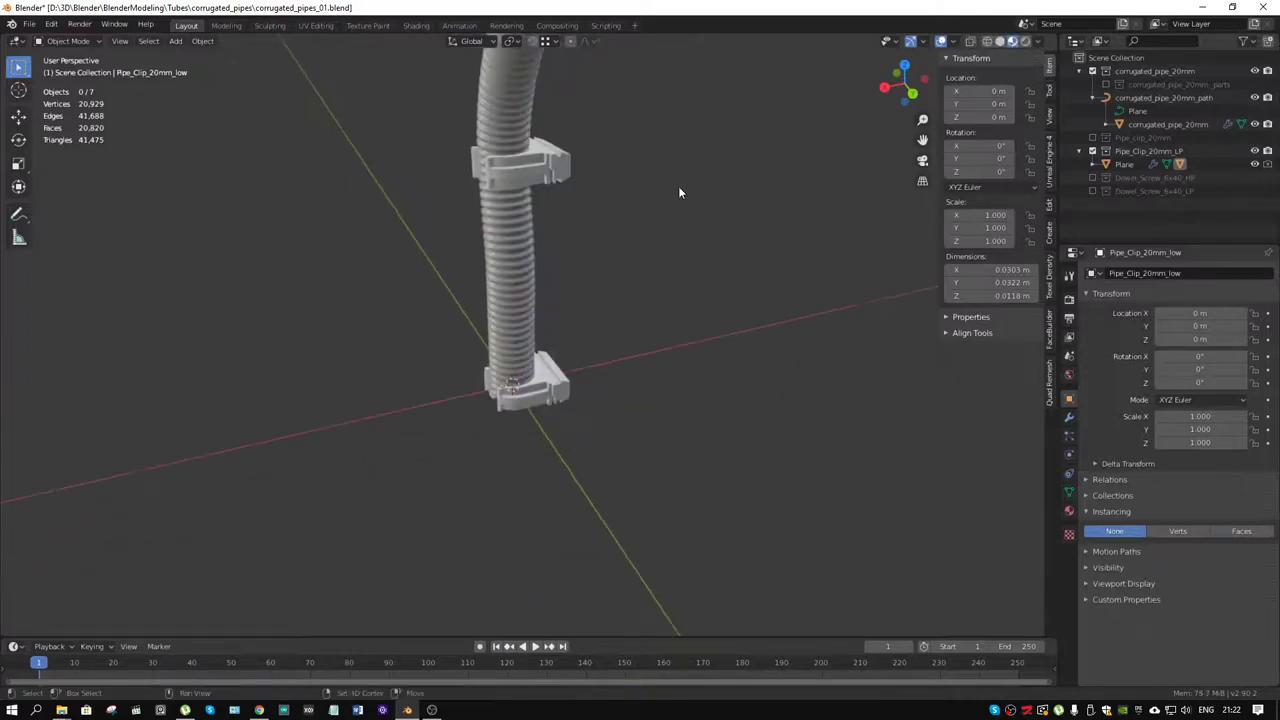
pyautogui.scroll(-3, 675, 295)
pyautogui.moveTo(675, 295)
pyautogui.mouseDown(button='middle')
pyautogui.moveTo(812, 287)
pyautogui.moveTo(592, 280)
pyautogui.moveTo(926, 270)
pyautogui.mouseUp(button='middle')
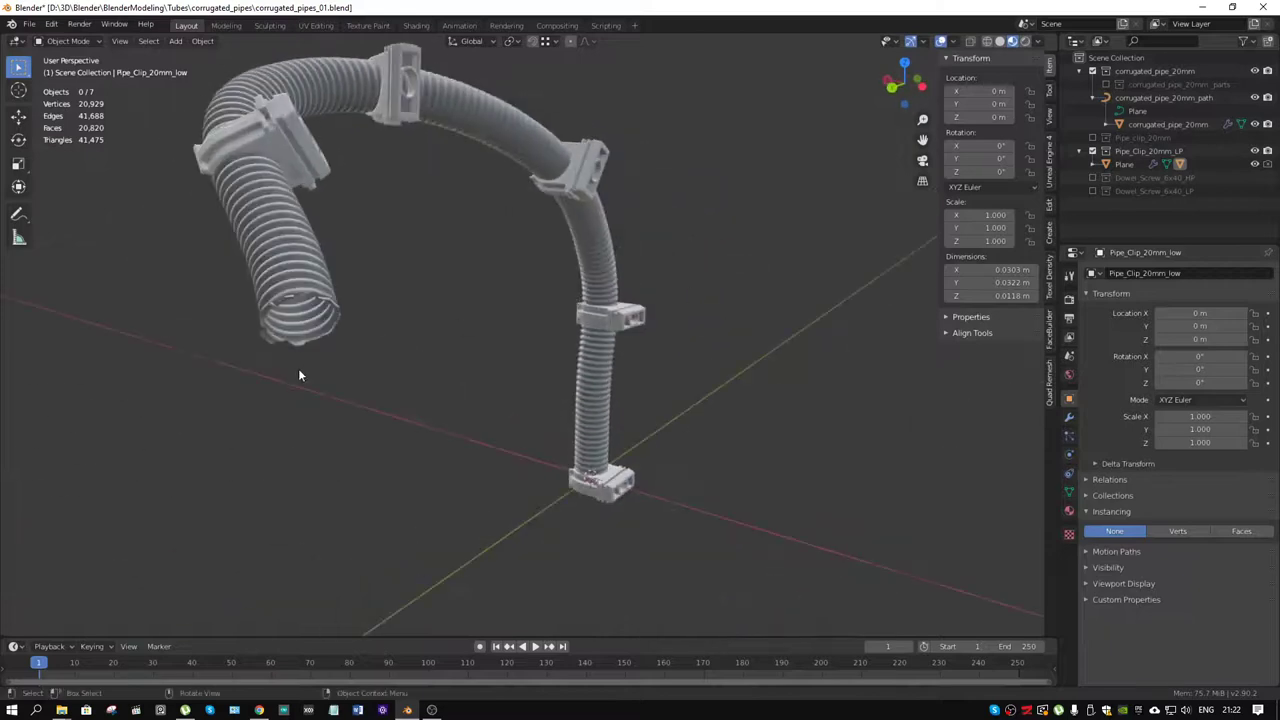
pyautogui.moveTo(299, 370); pyautogui.dragTo(366, 282, button='middle')
pyautogui.click(231, 147)
# In Edit Mode, extrude two new segments leftward from the end of the pipe path.
pyautogui.hotkey('ctrl', 'Tab')
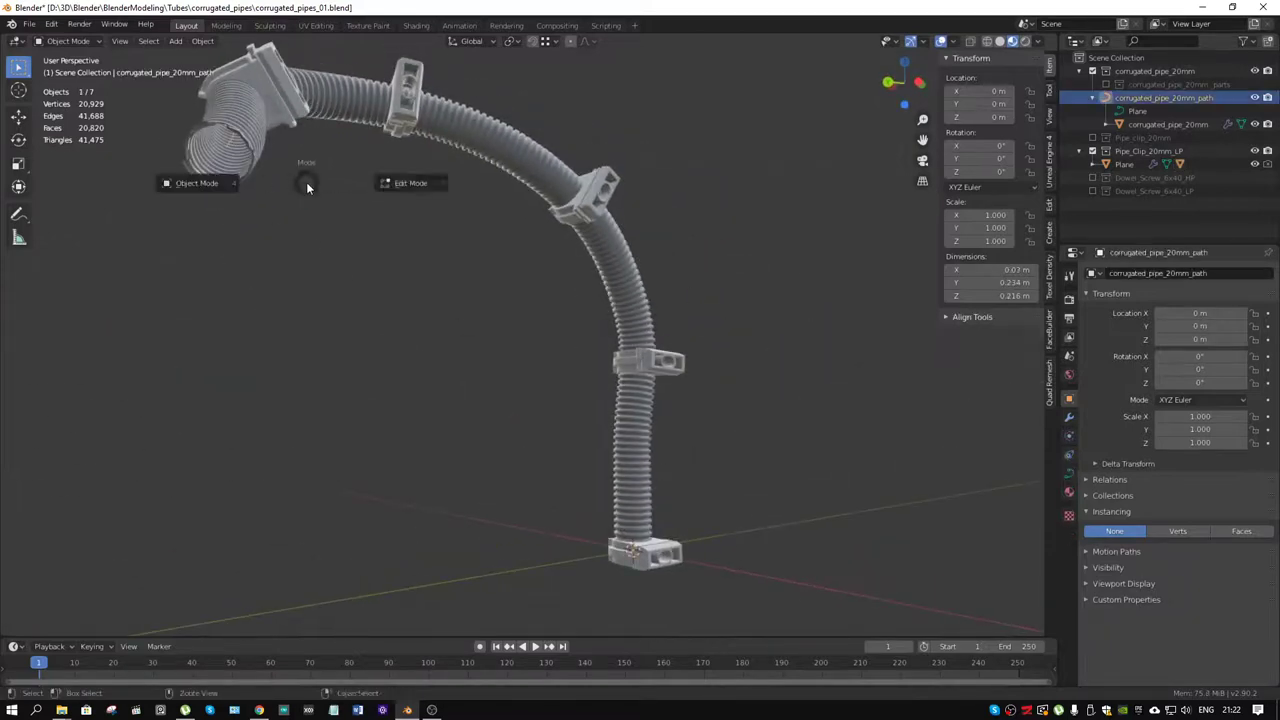
pyautogui.click(400, 182)
pyautogui.moveTo(405, 187); pyautogui.dragTo(332, 255, button='middle')
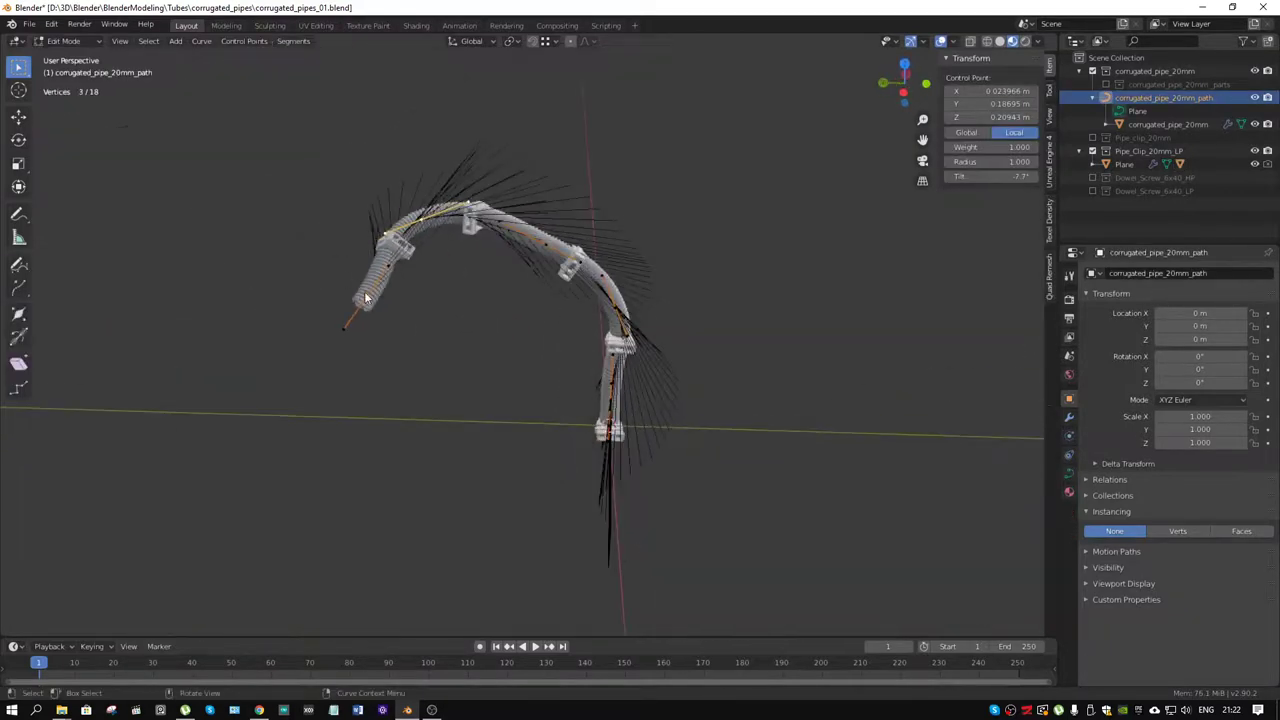
pyautogui.press('e')
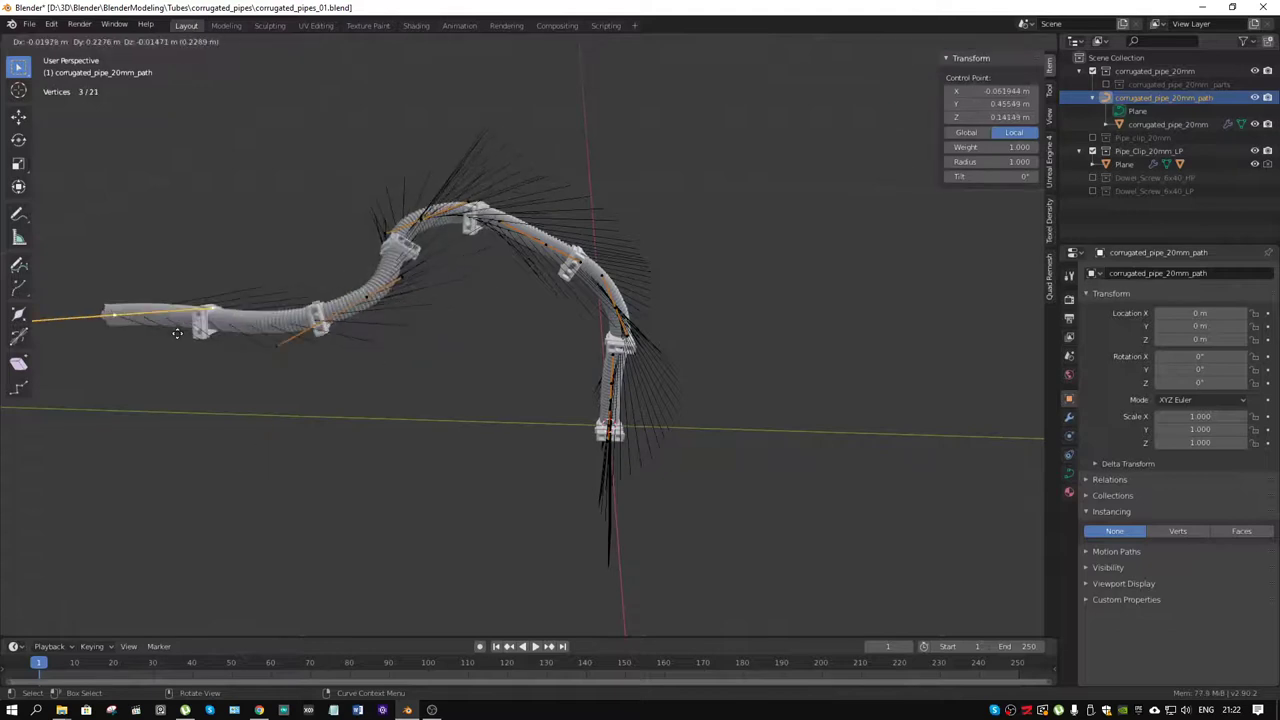
pyautogui.click(300, 340)
pyautogui.moveTo(300, 340)
pyautogui.mouseDown(button='middle')
pyautogui.moveTo(393, 387)
pyautogui.moveTo(632, 360)
pyautogui.mouseUp(button='middle')
pyautogui.press('e')
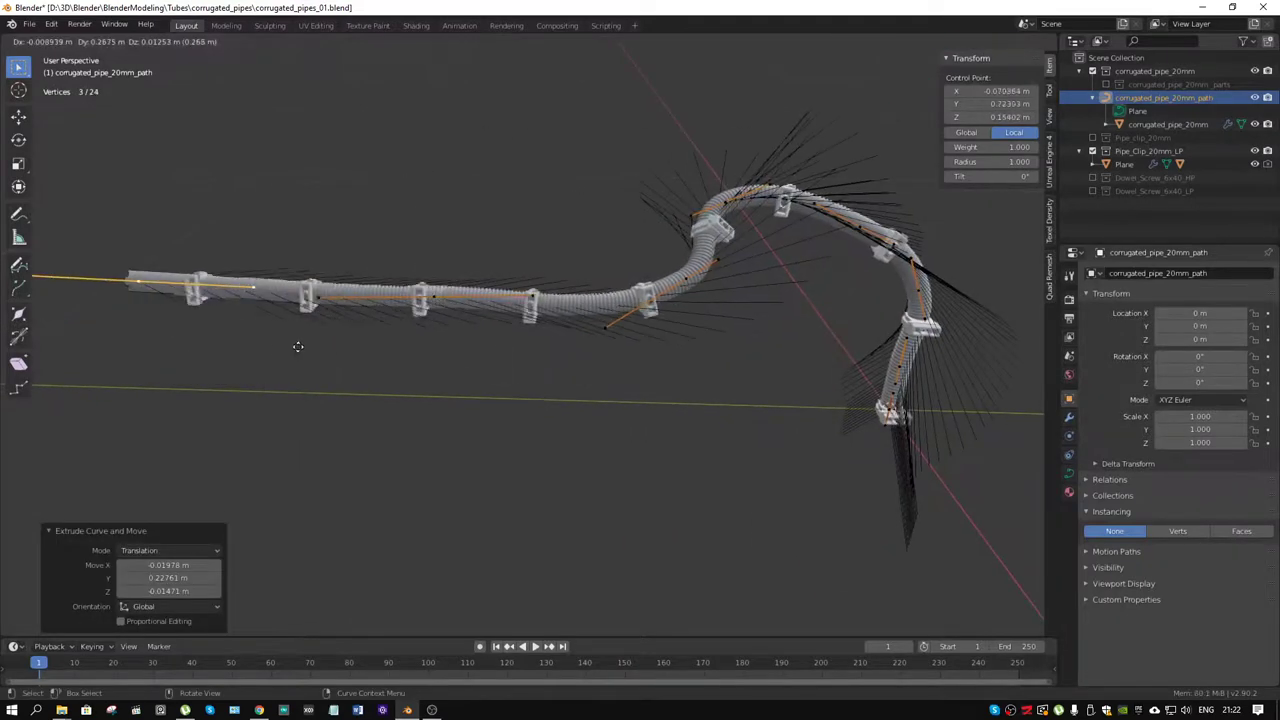
pyautogui.click(190, 348)
pyautogui.moveTo(190, 348)
pyautogui.mouseDown(button='middle')
pyautogui.moveTo(727, 327)
pyautogui.moveTo(523, 309)
pyautogui.mouseUp(button='middle')
# Box-select the eight points of the new straight section and tilt them about 79°.
pyautogui.scroll(3, 552, 312)
pyautogui.scroll(2, 671, 330)
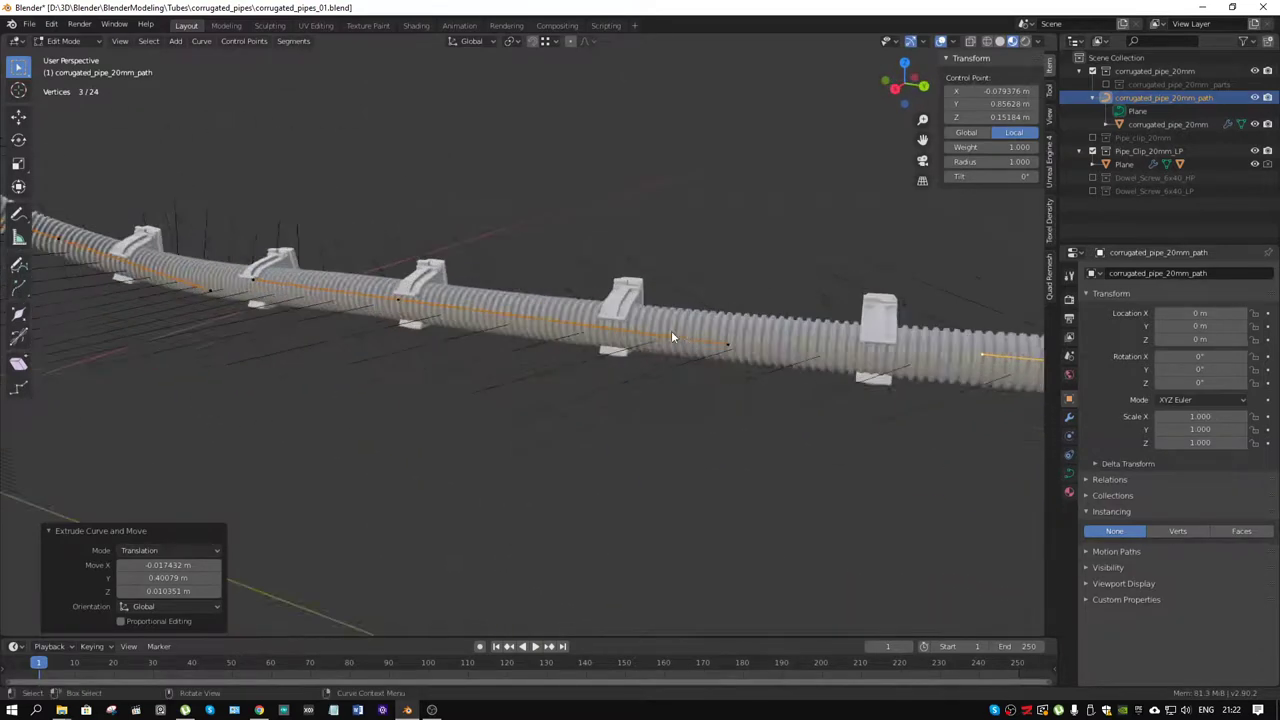
pyautogui.moveTo(671, 330)
pyautogui.mouseDown(button='middle')
pyautogui.moveTo(641, 341)
pyautogui.moveTo(507, 317)
pyautogui.moveTo(608, 285)
pyautogui.moveTo(572, 293)
pyautogui.mouseUp(button='middle')
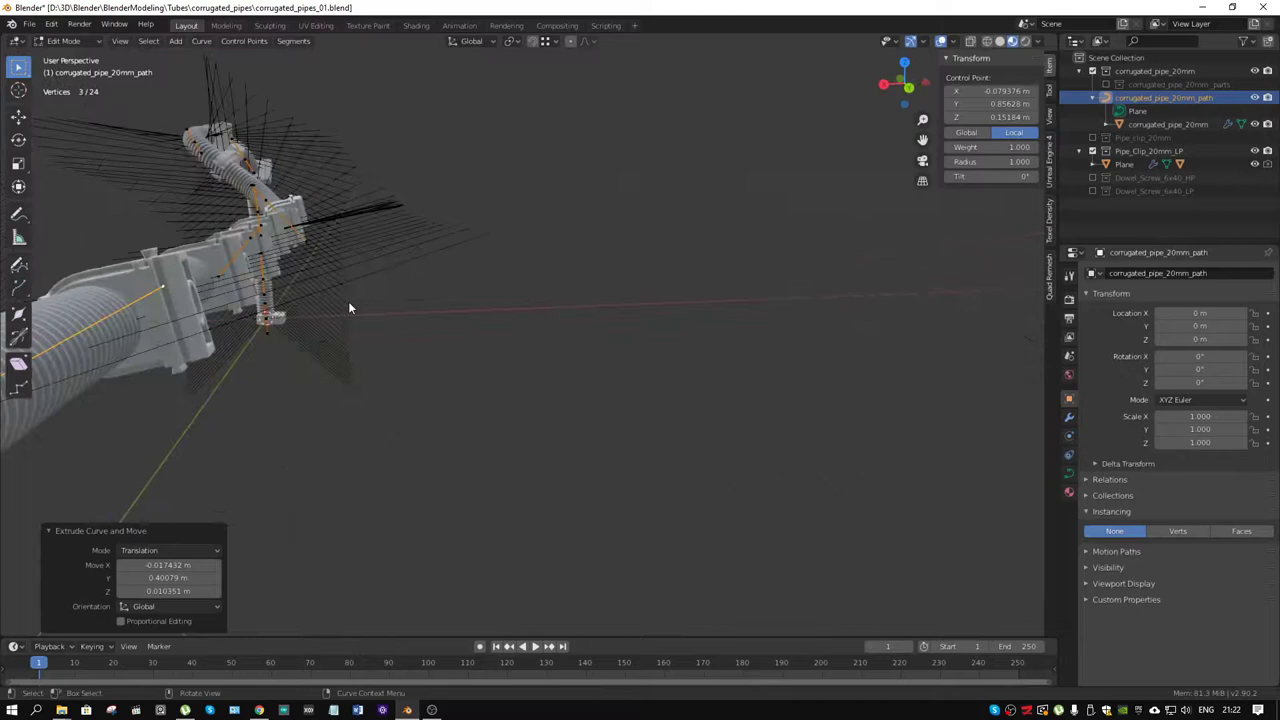
pyautogui.moveTo(349, 308)
pyautogui.mouseDown(button='middle')
pyautogui.moveTo(384, 314)
pyautogui.moveTo(374, 304)
pyautogui.mouseUp(button='middle')
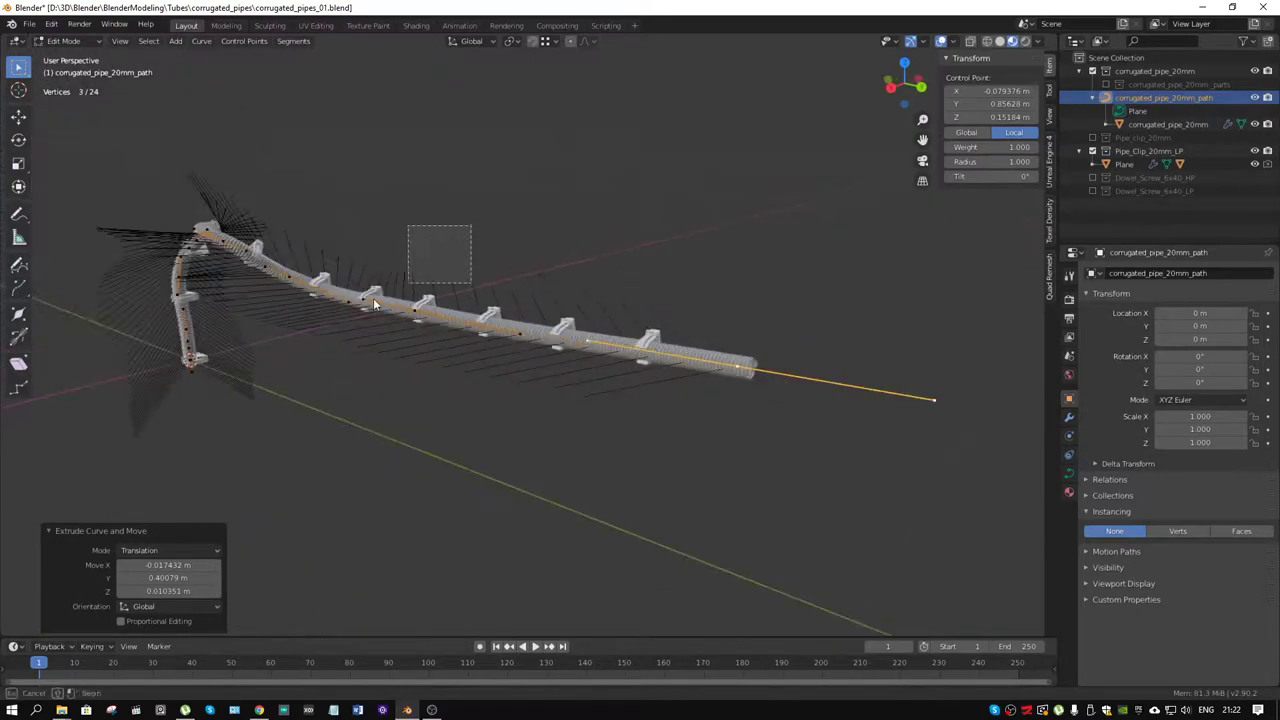
pyautogui.moveTo(374, 304); pyautogui.dragTo(260, 348)
pyautogui.moveTo(462, 326)
pyautogui.mouseDown(button='middle')
pyautogui.moveTo(399, 333)
pyautogui.moveTo(479, 335)
pyautogui.mouseUp(button='middle')
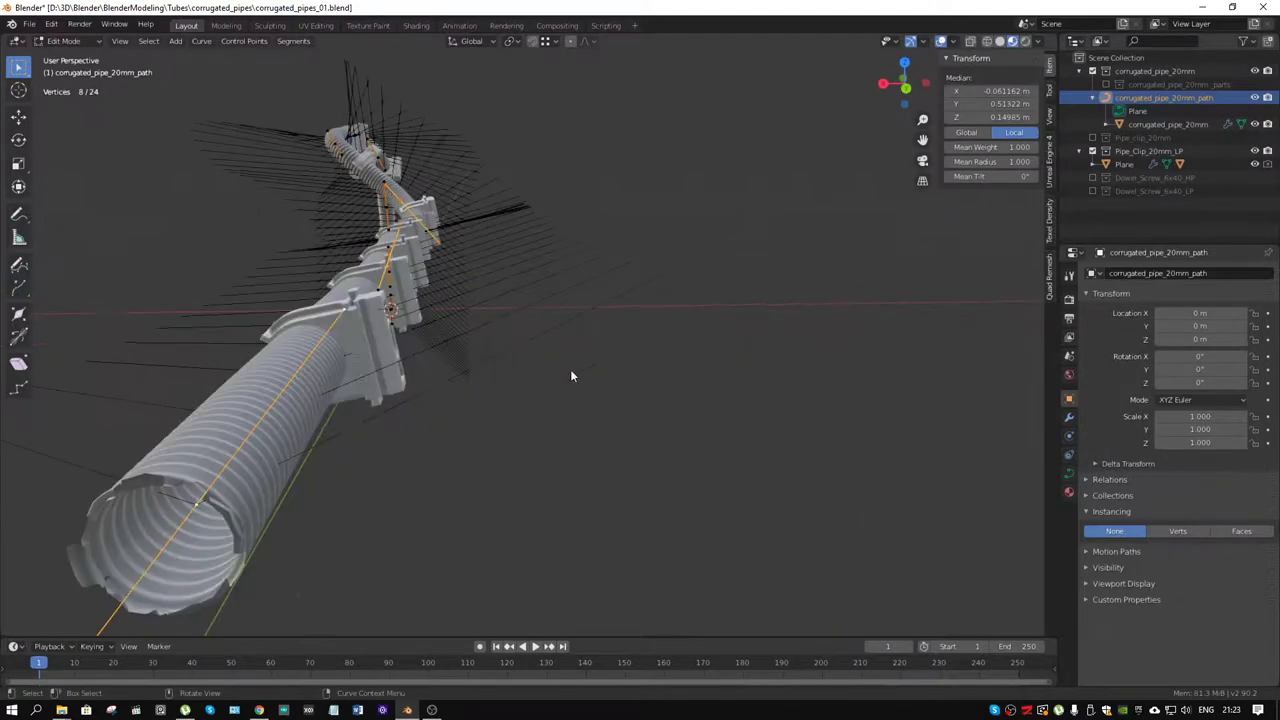
pyautogui.hotkey('ctrl', 't')
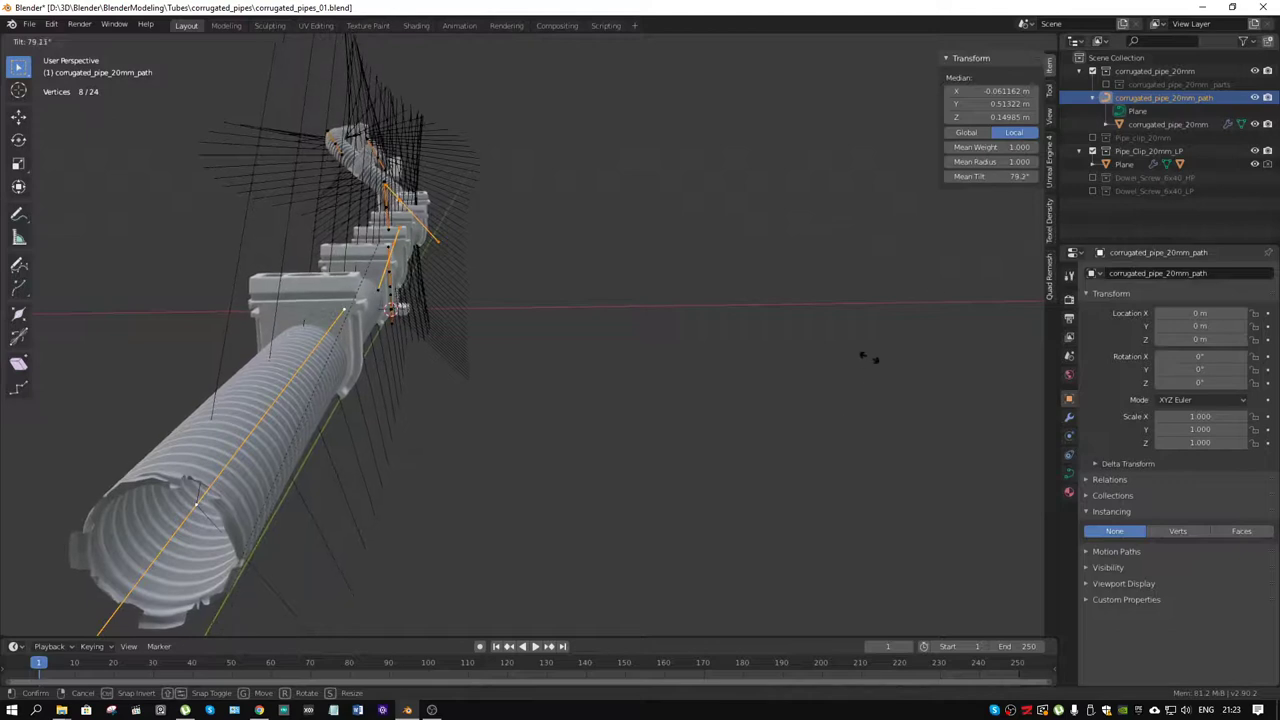
pyautogui.click(898, 278)
# Deselect the path points, return to Object Mode, and briefly enter and leave Edit Mode on the pipe mesh.
pyautogui.hotkey('alt', 'a')
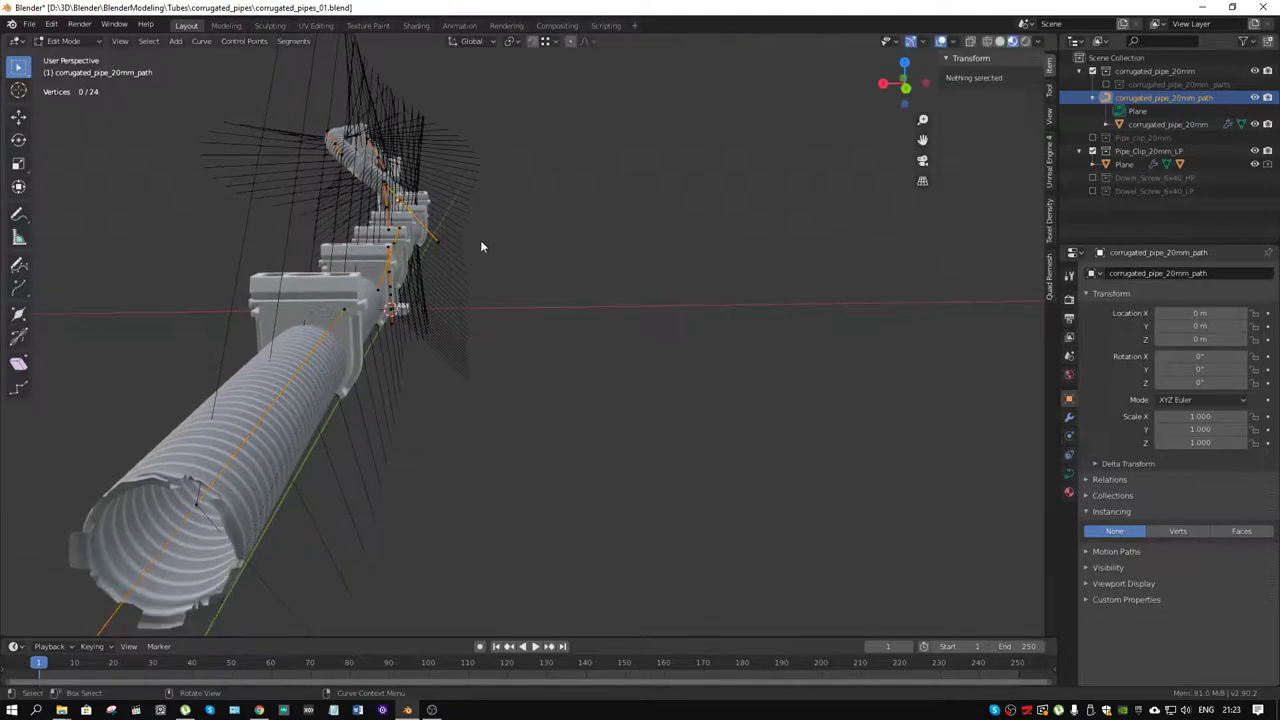
pyautogui.moveTo(480, 246)
pyautogui.mouseDown(button='middle')
pyautogui.moveTo(674, 241)
pyautogui.moveTo(738, 149)
pyautogui.moveTo(719, 290)
pyautogui.moveTo(632, 306)
pyautogui.moveTo(634, 194)
pyautogui.moveTo(574, 160)
pyautogui.moveTo(480, 203)
pyautogui.moveTo(457, 200)
pyautogui.moveTo(497, 200)
pyautogui.moveTo(378, 228)
pyautogui.moveTo(450, 326)
pyautogui.moveTo(486, 317)
pyautogui.mouseUp(button='middle')
pyautogui.hotkey('ctrl', 'Tab')
pyautogui.click(565, 246)
pyautogui.click(420, 309)
pyautogui.hotkey('ctrl', 'Tab')
pyautogui.click(465, 320)
pyautogui.hotkey('ctrl', 'Tab')
pyautogui.click(395, 321)
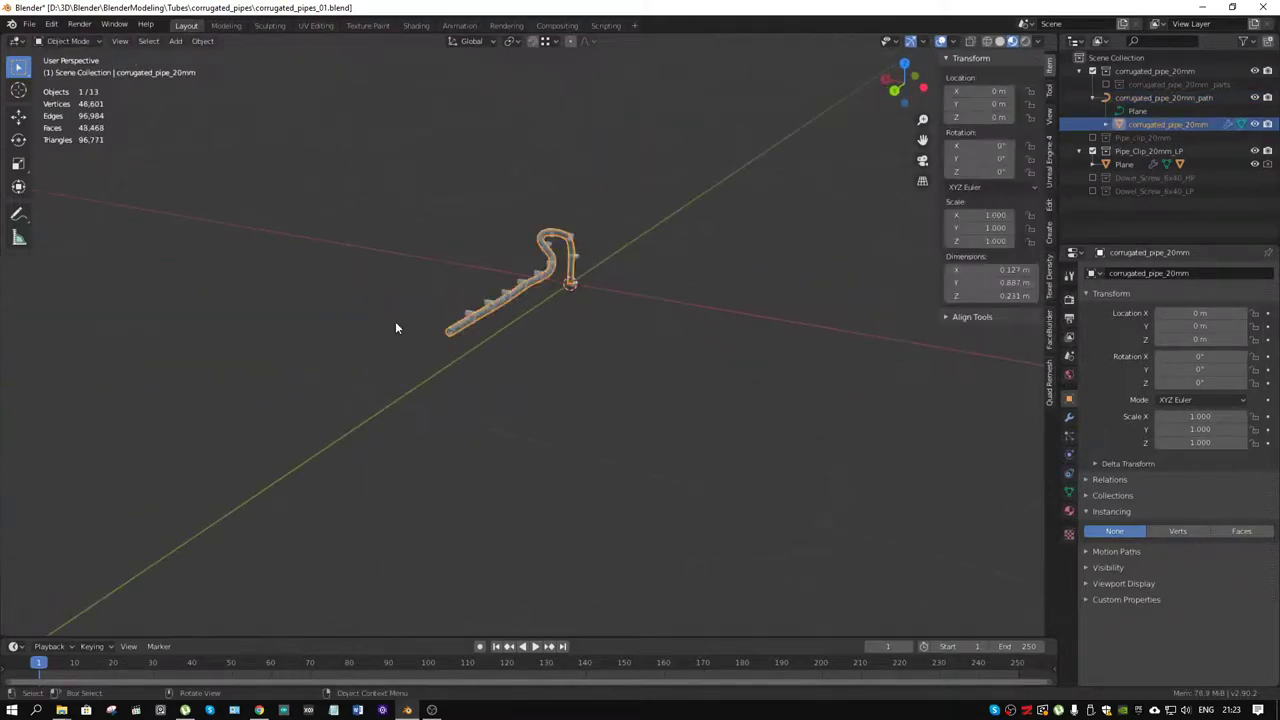
# Edit the corrugated_pipe_20mm_path curve, select its end point, and view from top (Numpad 7).
pyautogui.click(1140, 99)
pyautogui.hotkey('ctrl', 'Tab')
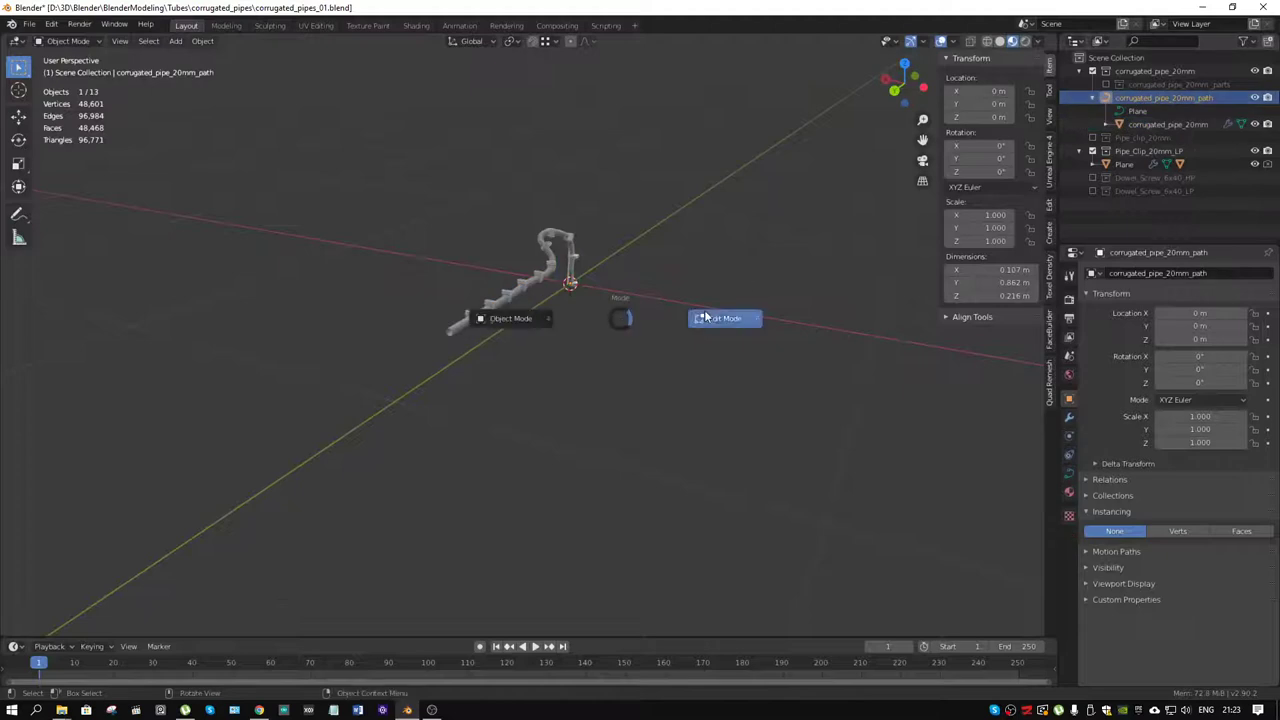
pyautogui.click(700, 317)
pyautogui.click(440, 345)
pyautogui.moveTo(440, 345); pyautogui.dragTo(696, 238, button='middle')
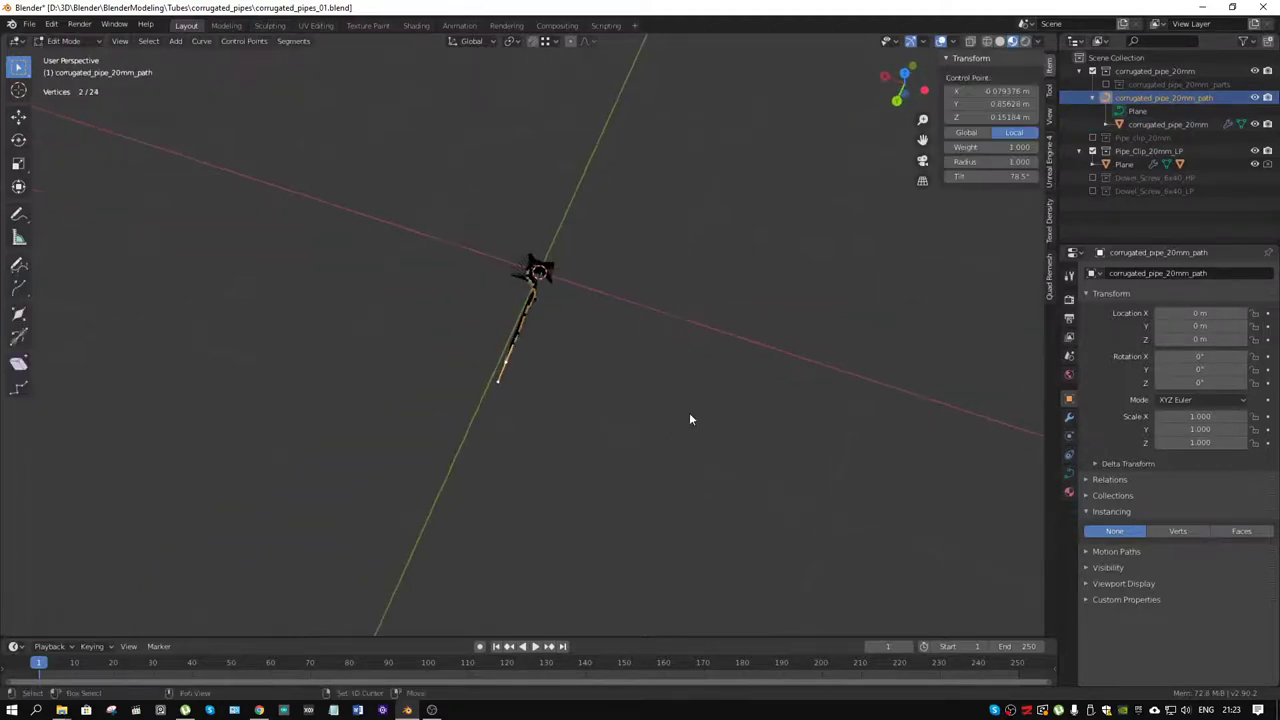
pyautogui.press('KP_7')
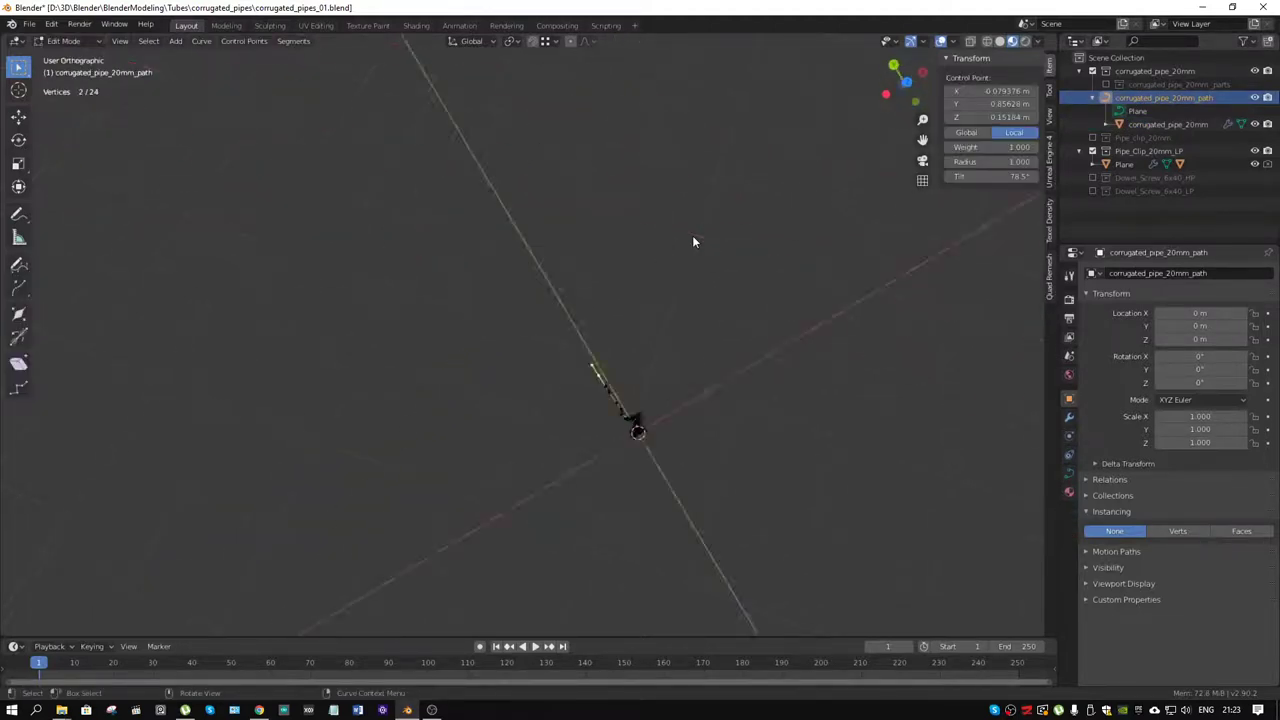
# Extrude three straight legs out, across, and back to form a U-shaped run, then select all points.
pyautogui.press('e')
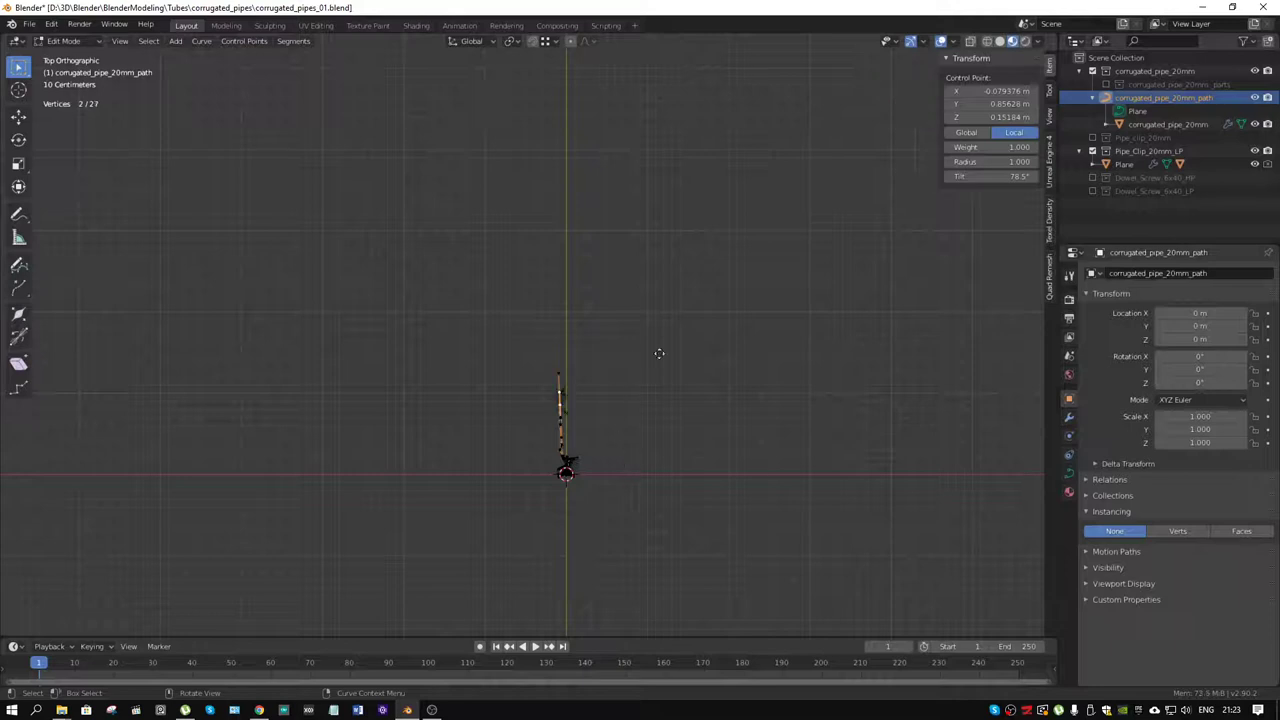
pyautogui.click(617, 363)
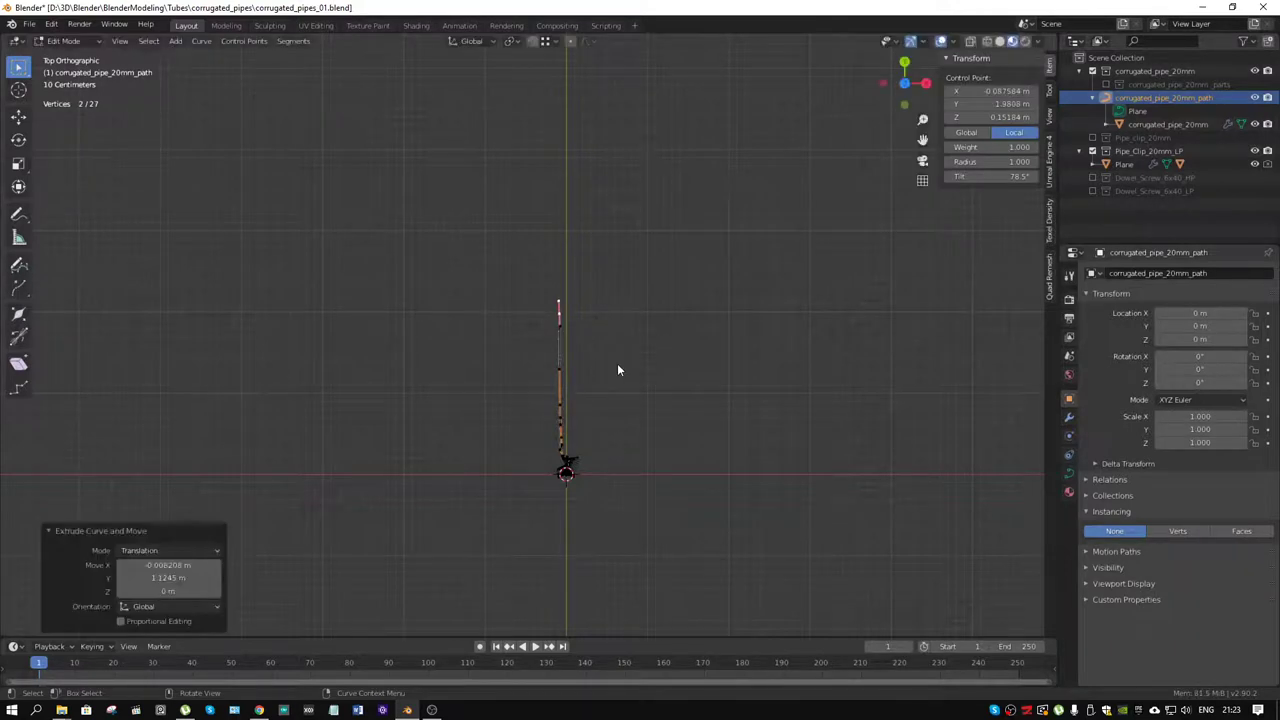
pyautogui.press('e')
pyautogui.click(753, 366)
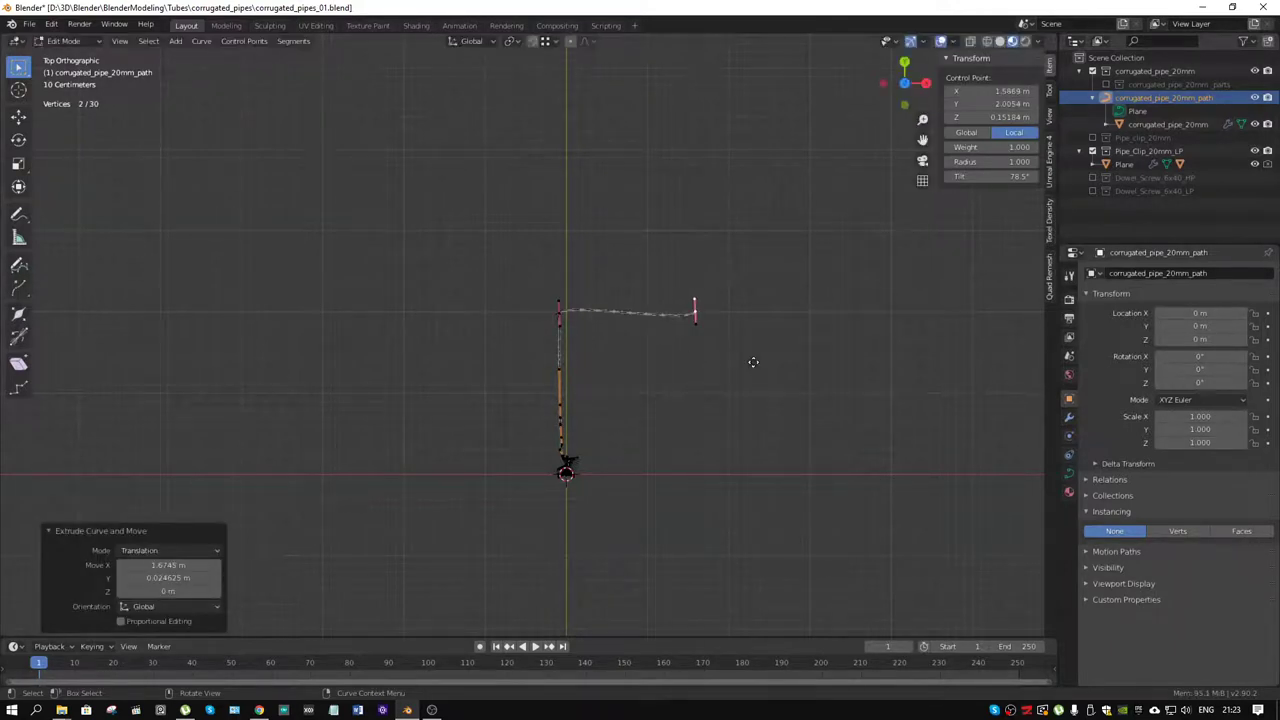
pyautogui.press('g')
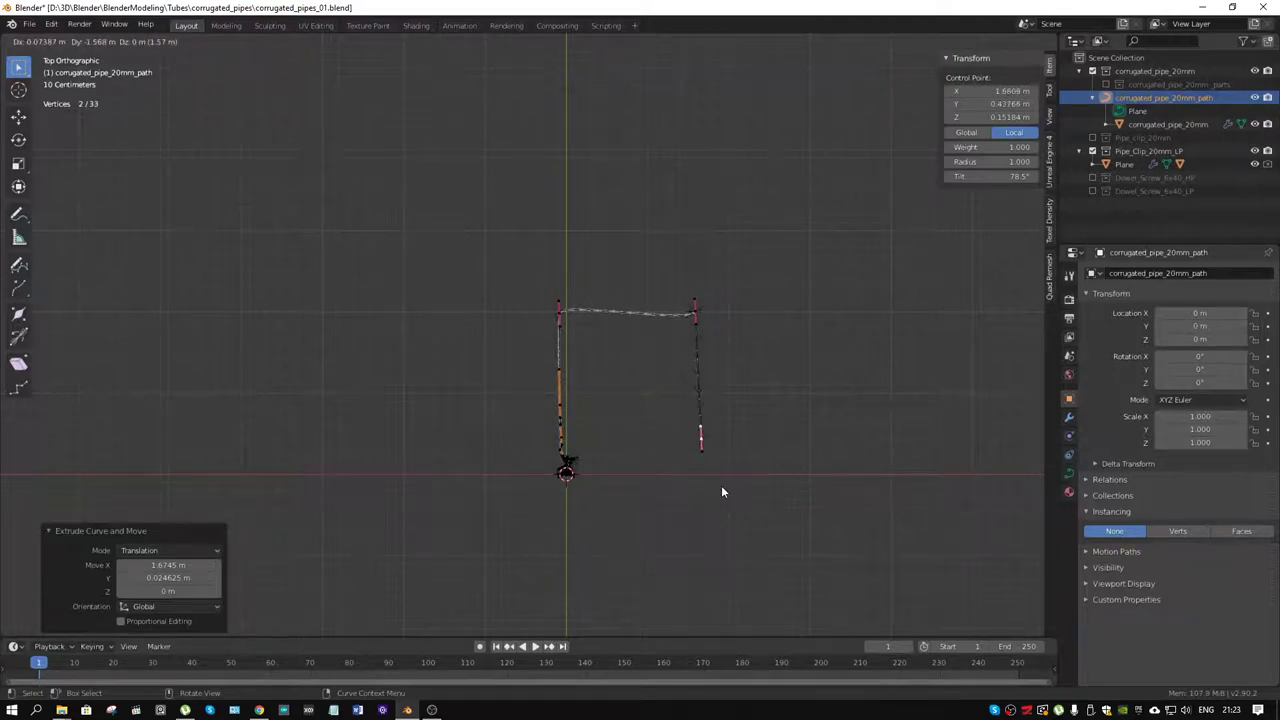
pyautogui.click(722, 491)
pyautogui.press('a')
pyautogui.scroll(5, 715, 478)
pyautogui.moveTo(680, 461)
pyautogui.mouseDown(button='middle')
pyautogui.moveTo(812, 396)
pyautogui.moveTo(786, 294)
pyautogui.moveTo(620, 404)
pyautogui.mouseUp(button='middle')
# Set all 33 path points to Automatic handles to round the U-shaped run, then deselect them.
pyautogui.rightClick(596, 348)
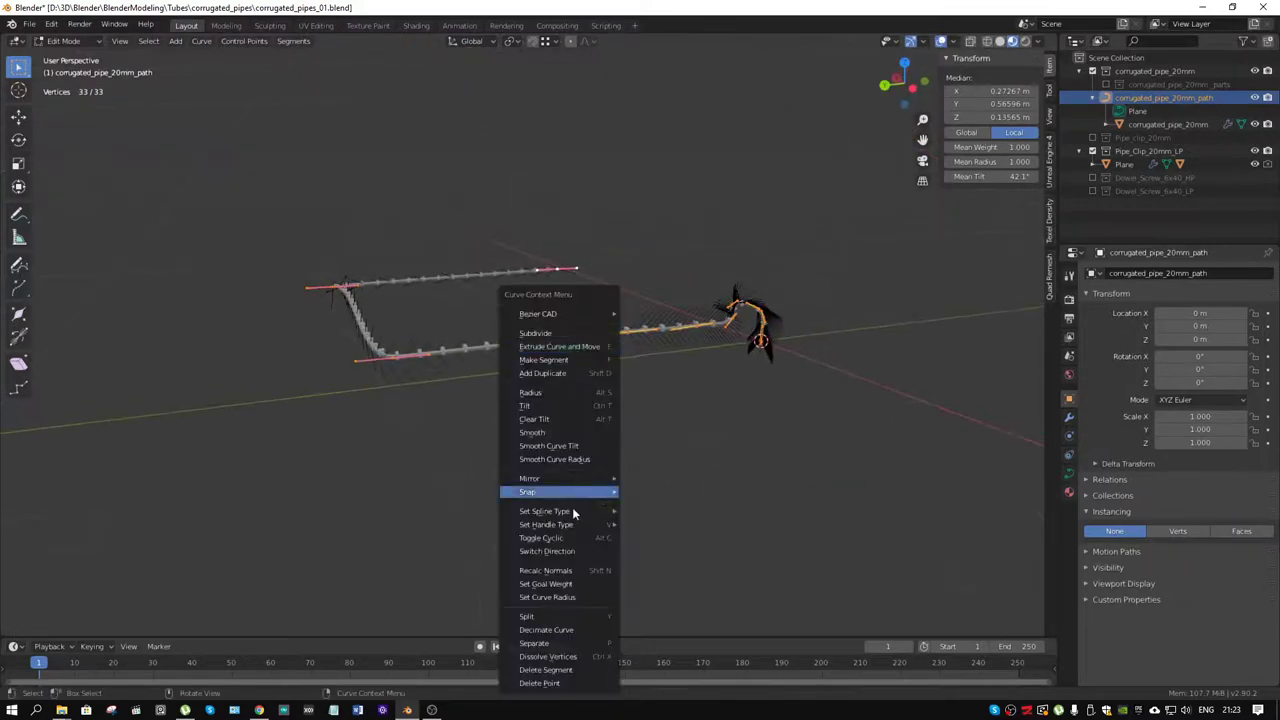
pyautogui.moveTo(546, 524)
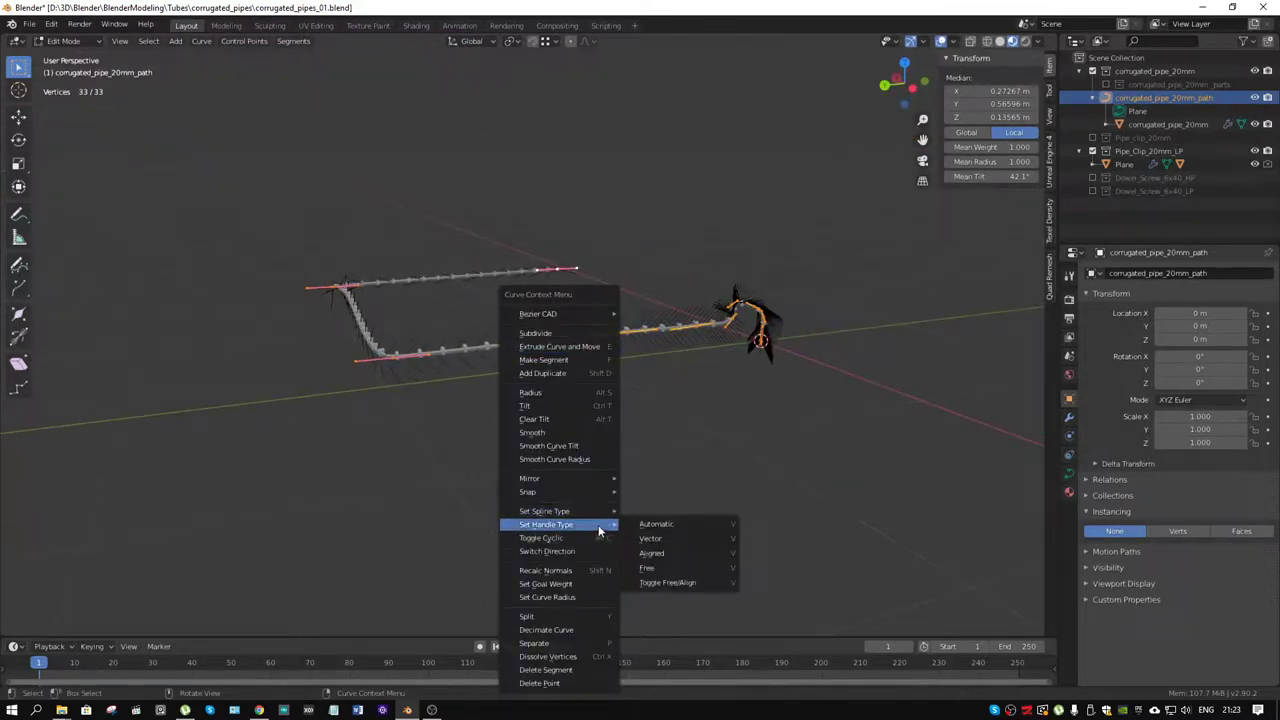
pyautogui.click(640, 526)
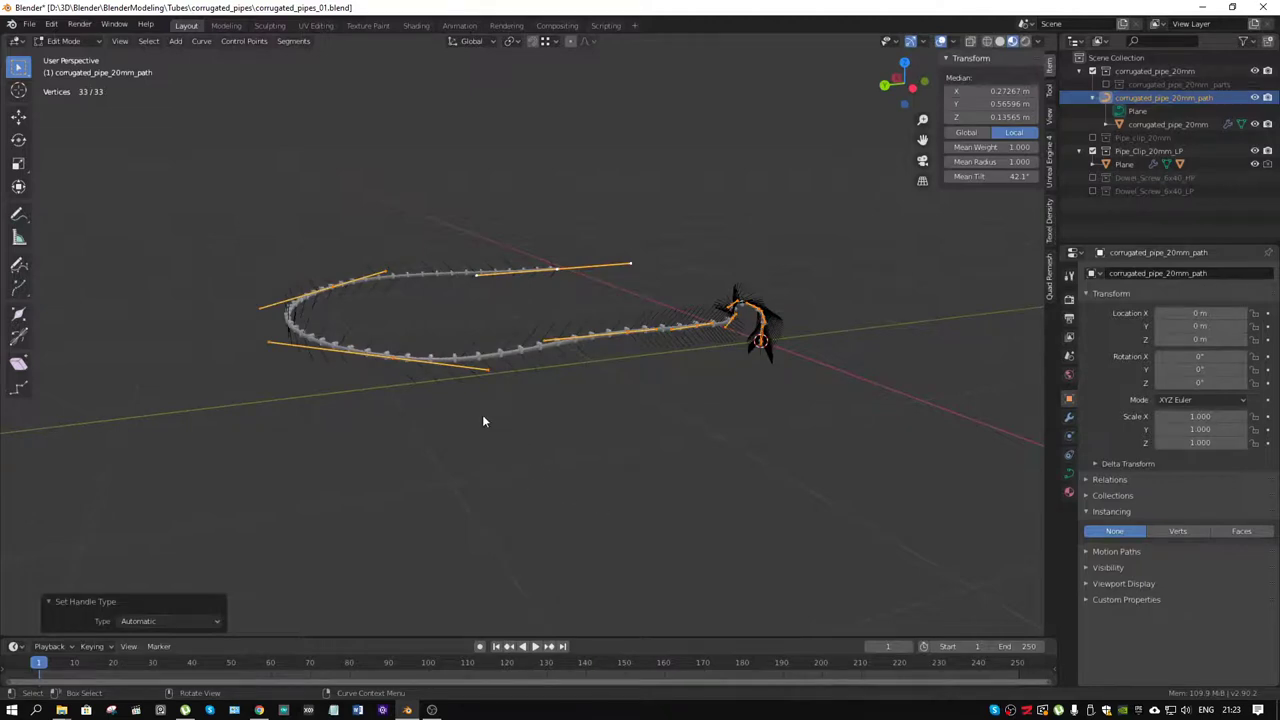
pyautogui.scroll(3, 482, 421)
pyautogui.click(529, 454)
pyautogui.moveTo(414, 454); pyautogui.dragTo(551, 424, button='middle')
# Return the path to Object Mode and view the smoothed curved pipe run.
pyautogui.hotkey('ctrl', 'Tab')
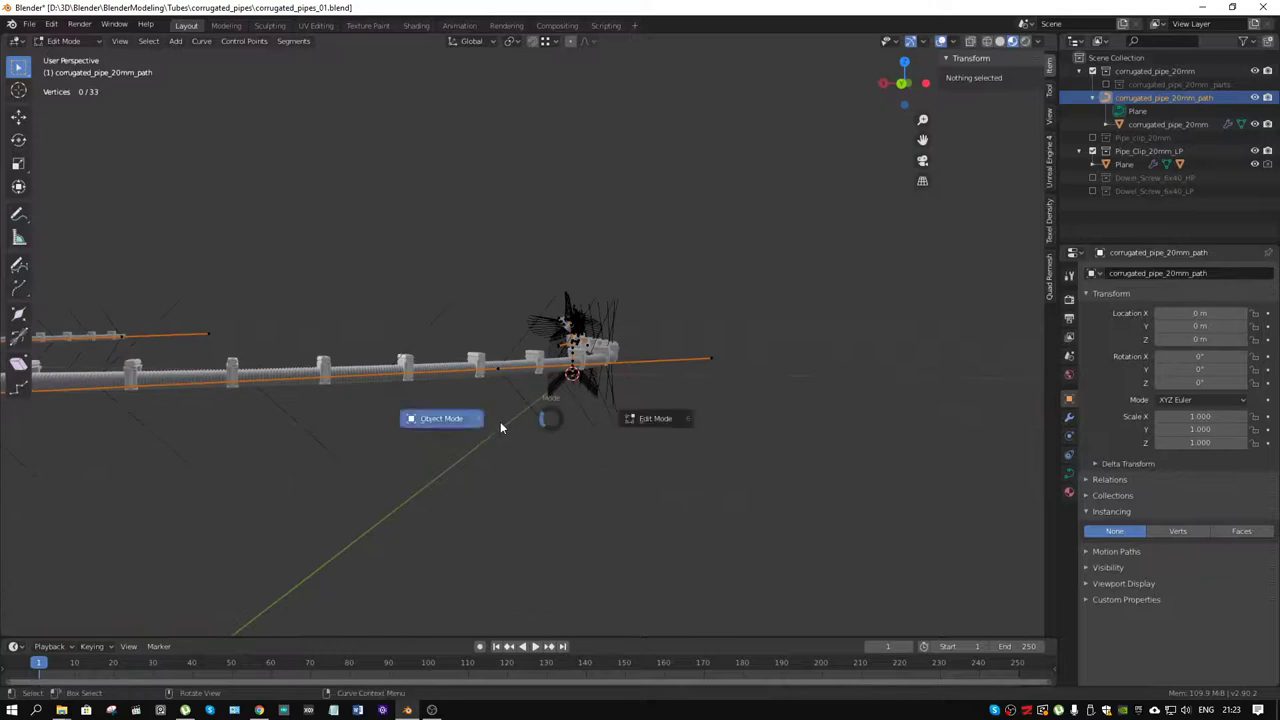
pyautogui.click(443, 420)
pyautogui.moveTo(465, 414)
pyautogui.mouseDown(button='middle')
pyautogui.moveTo(586, 425)
pyautogui.moveTo(601, 442)
pyautogui.moveTo(722, 437)
pyautogui.moveTo(520, 404)
pyautogui.moveTo(550, 400)
pyautogui.mouseUp(button='middle')
pyautogui.scroll(2, 590, 424)
pyautogui.scroll(-3, 705, 432)
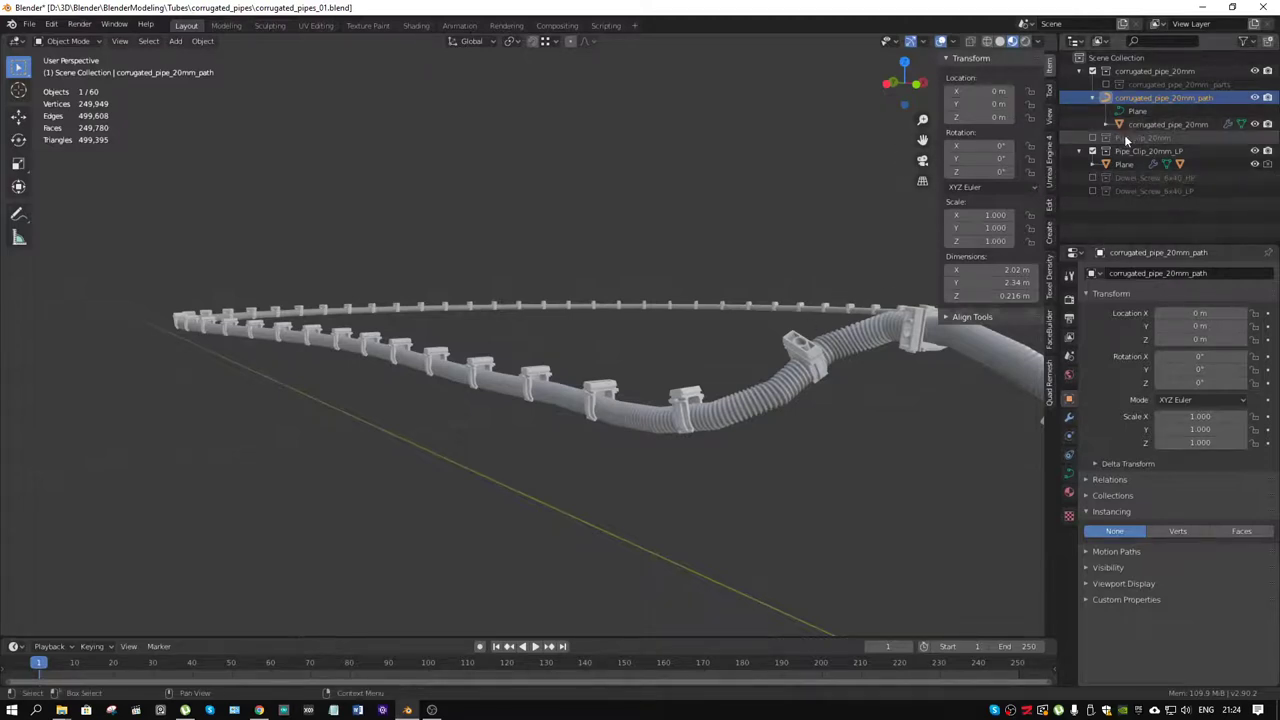
pyautogui.moveTo(800, 340)
pyautogui.mouseDown(button='middle')
pyautogui.moveTo(695, 378)
pyautogui.moveTo(619, 324)
pyautogui.mouseUp(button='middle')
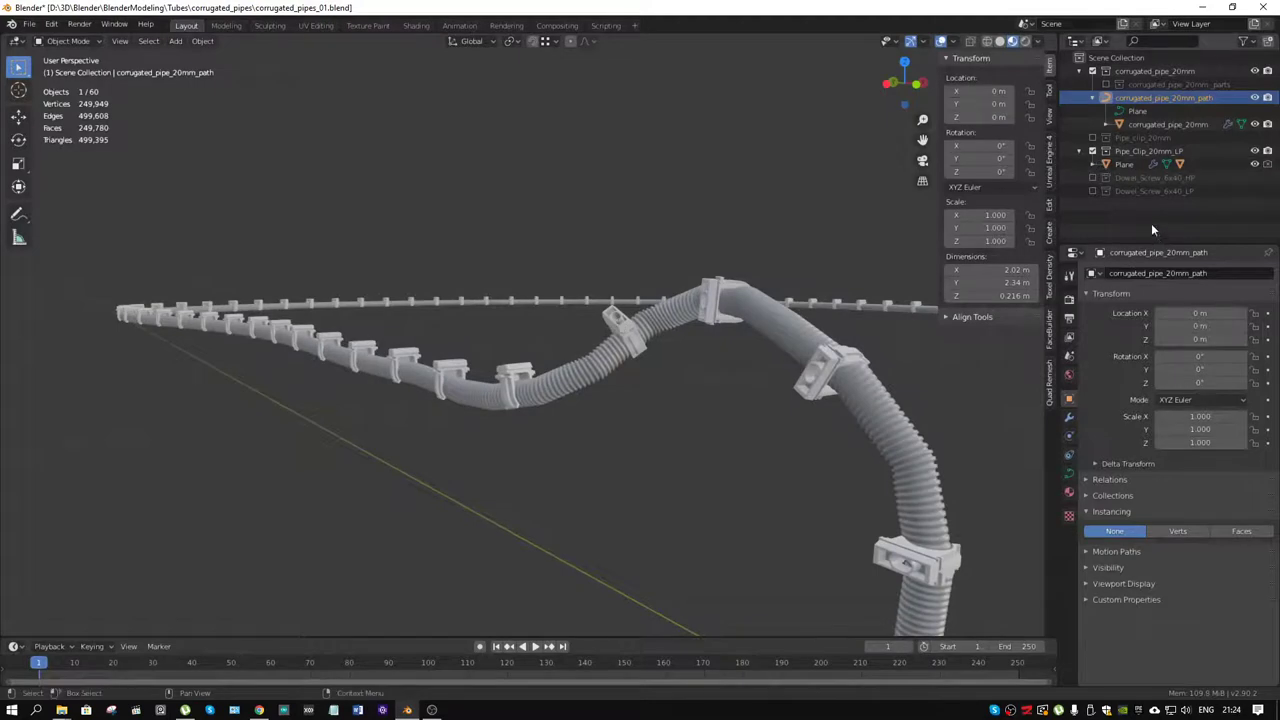
# Enable Show Instancer Render on the clip-instancing Plane, then select the pipe path curve.
pyautogui.click(1125, 165)
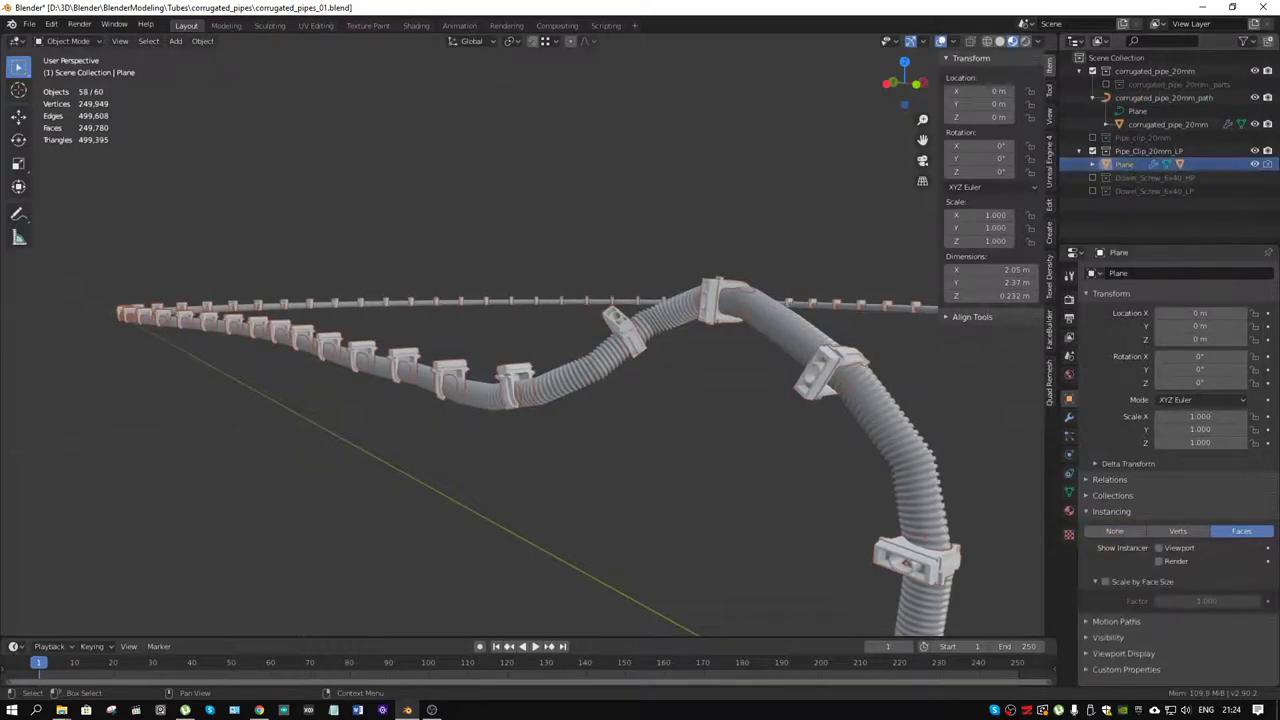
pyautogui.click(1158, 561)
pyautogui.click(666, 454)
pyautogui.moveTo(666, 454); pyautogui.dragTo(882, 349, button='middle')
pyautogui.click(882, 352)
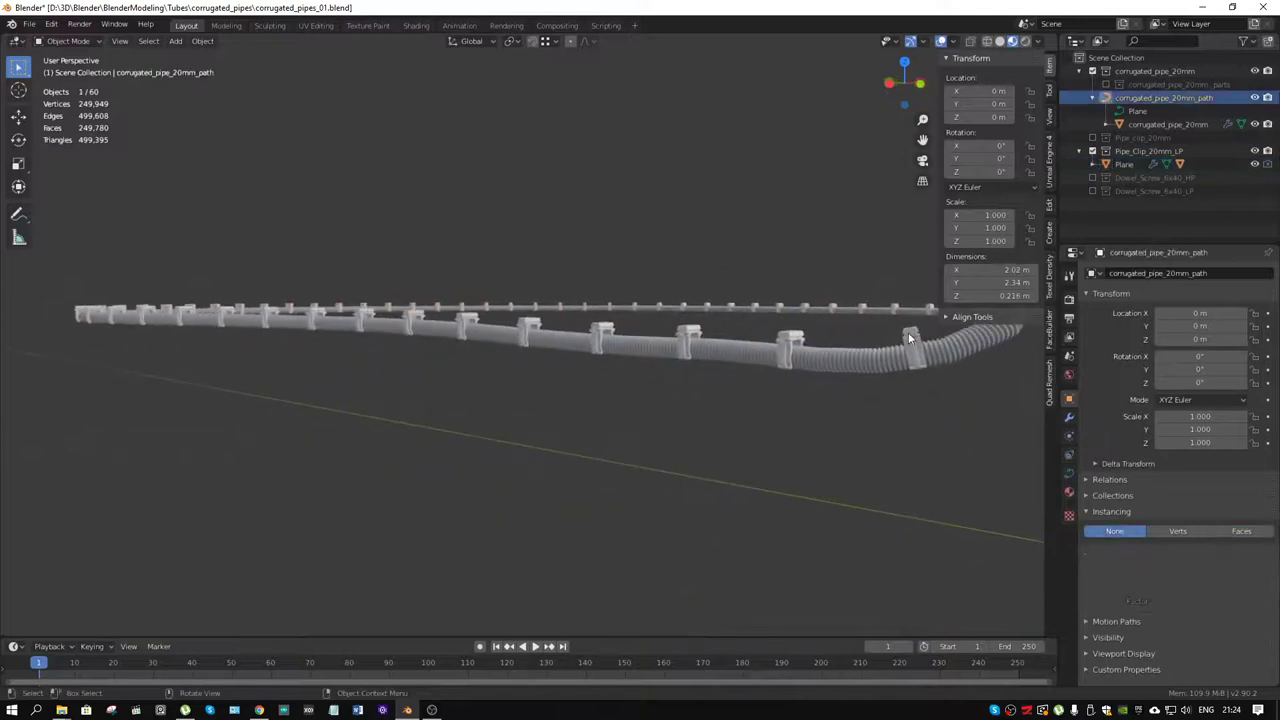
# Set the clip Plane's Array modifier Constant Offset Z to 0.5 m and inspect the spread clips.
pyautogui.click(1139, 164)
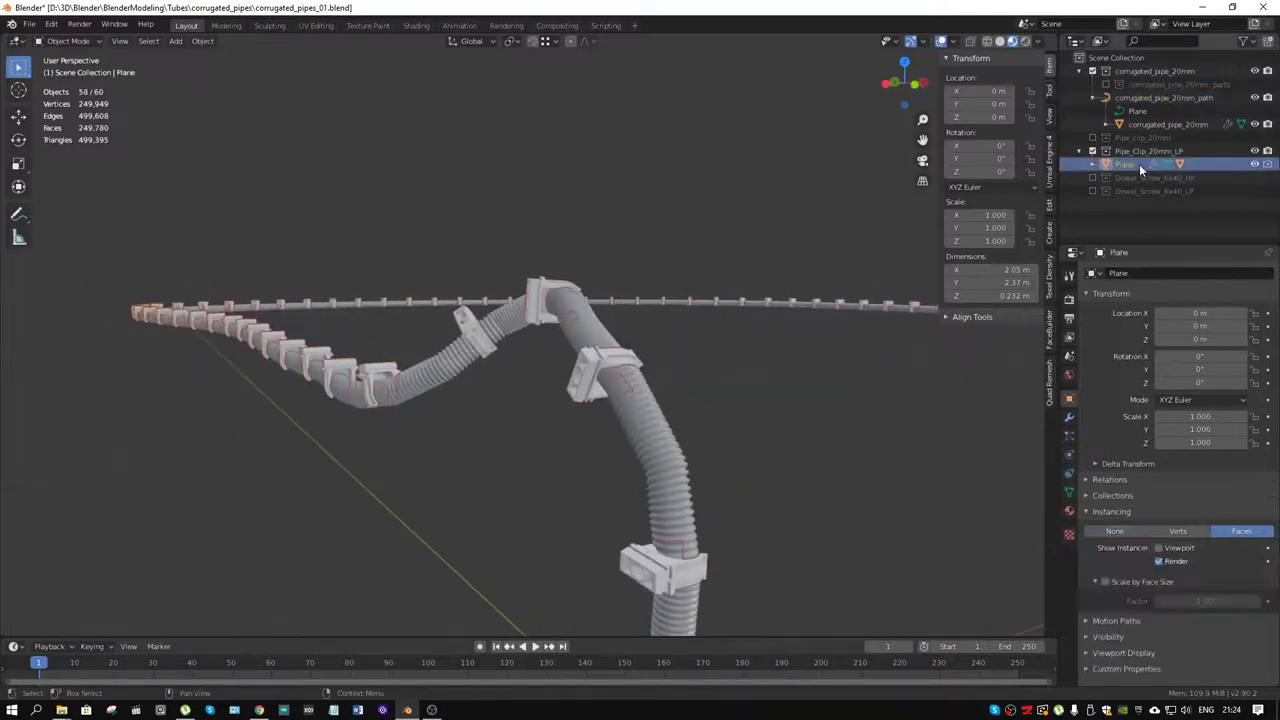
pyautogui.click(1070, 419)
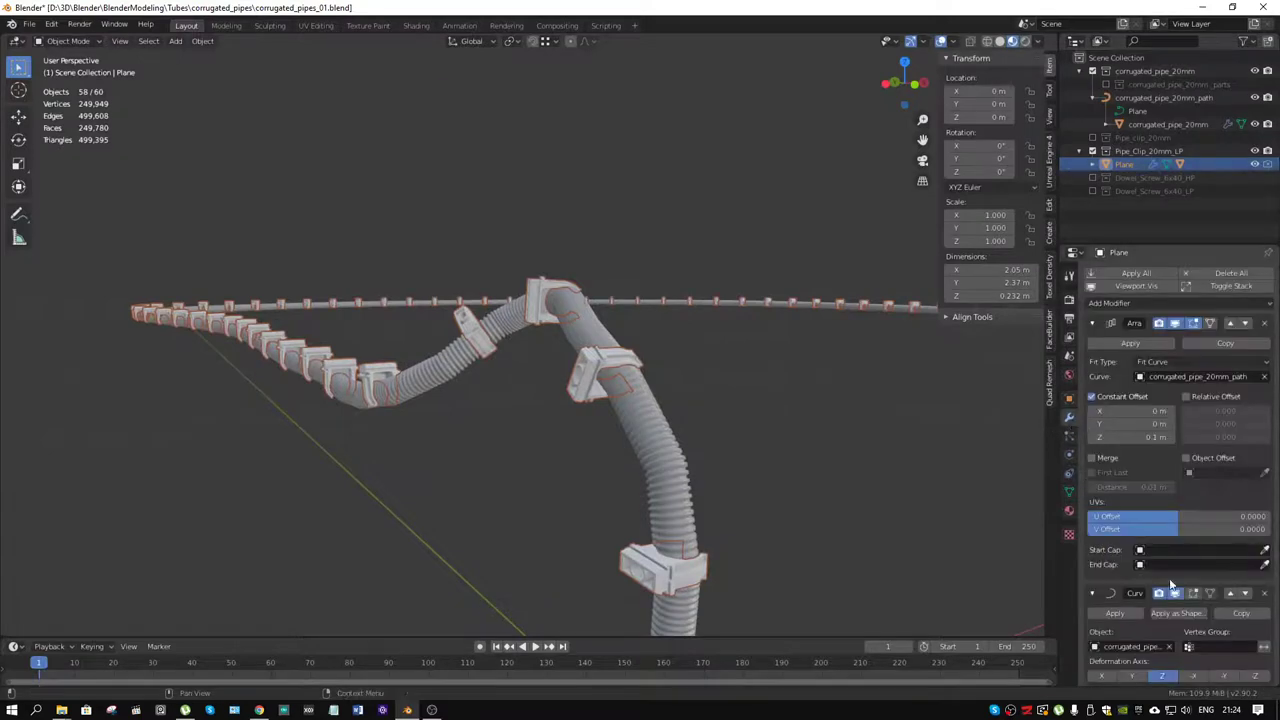
pyautogui.moveTo(740, 486); pyautogui.dragTo(761, 485, button='middle')
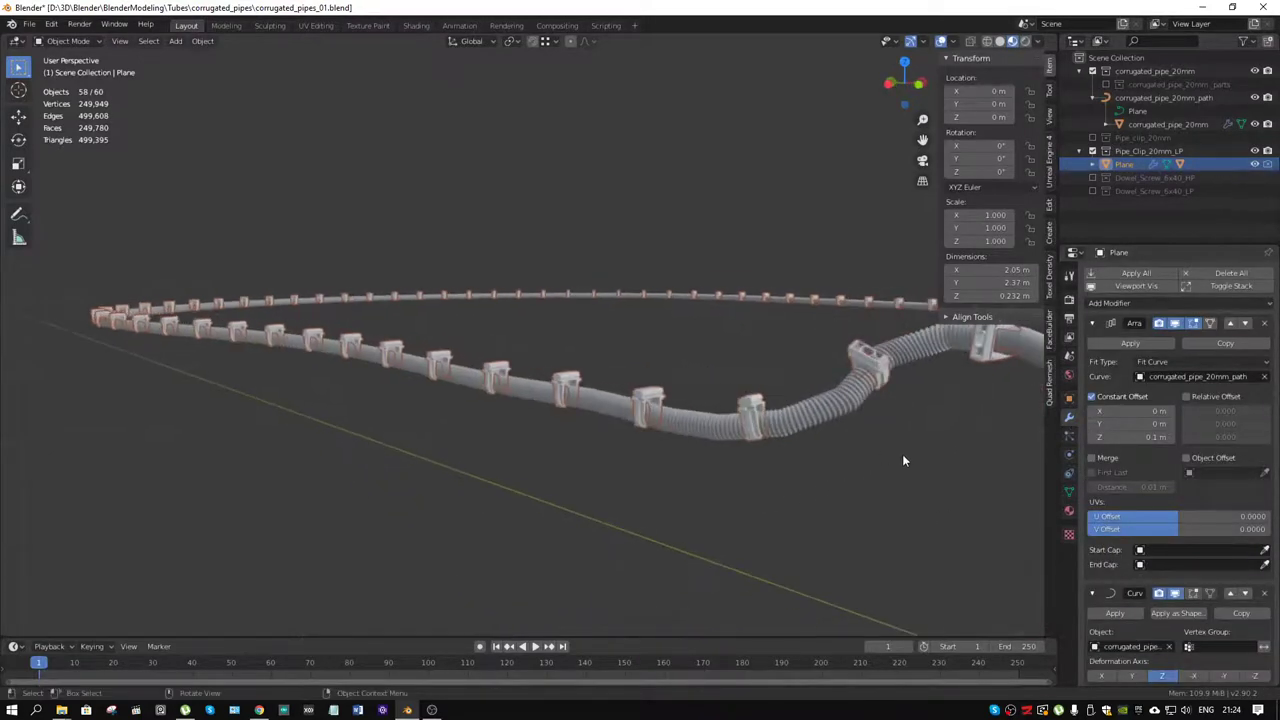
pyautogui.click(1128, 437)
pyautogui.write('0')
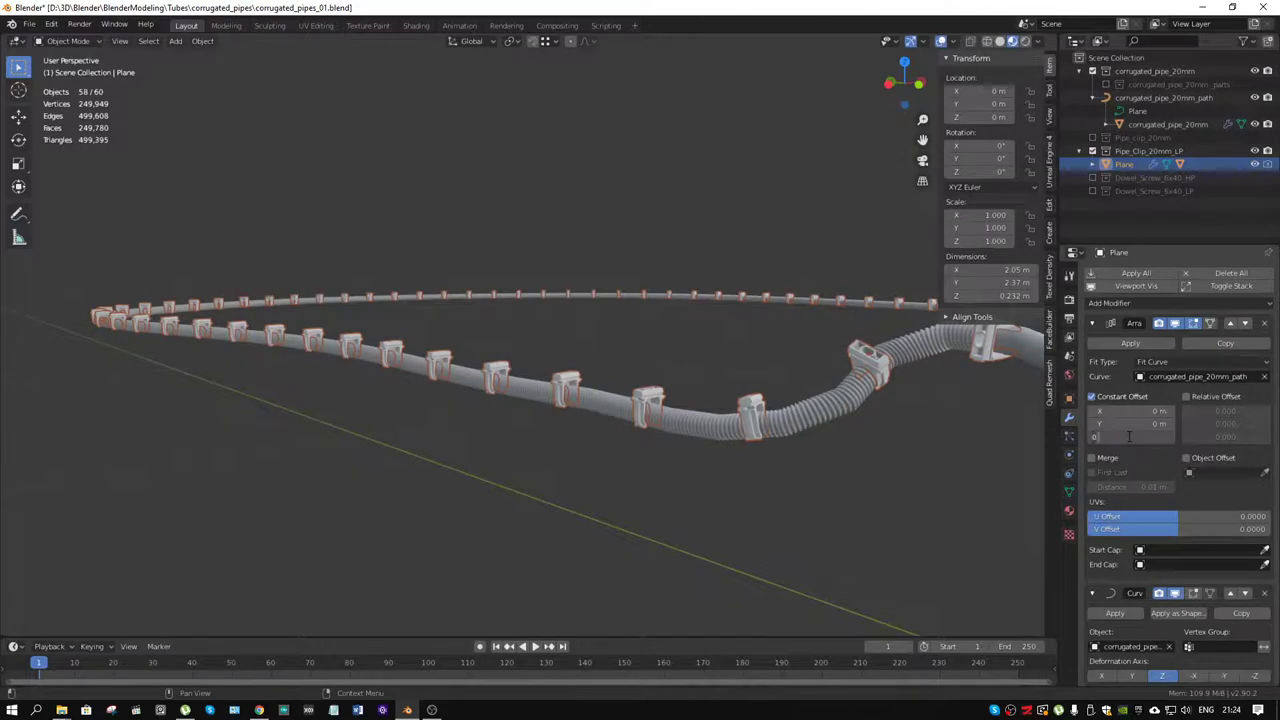
pyautogui.write('.5')
pyautogui.press('Return')
pyautogui.moveTo(978, 411)
pyautogui.mouseDown(button='middle')
pyautogui.moveTo(722, 370)
pyautogui.moveTo(782, 375)
pyautogui.mouseUp(button='middle')
pyautogui.scroll(3, 692, 454)
pyautogui.moveTo(738, 429)
pyautogui.mouseDown(button='middle')
pyautogui.moveTo(692, 420)
pyautogui.moveTo(743, 398)
pyautogui.moveTo(680, 398)
pyautogui.moveTo(688, 390)
pyautogui.mouseUp(button='middle')
pyautogui.scroll(3, 743, 398)
pyautogui.scroll(-5, 688, 390)
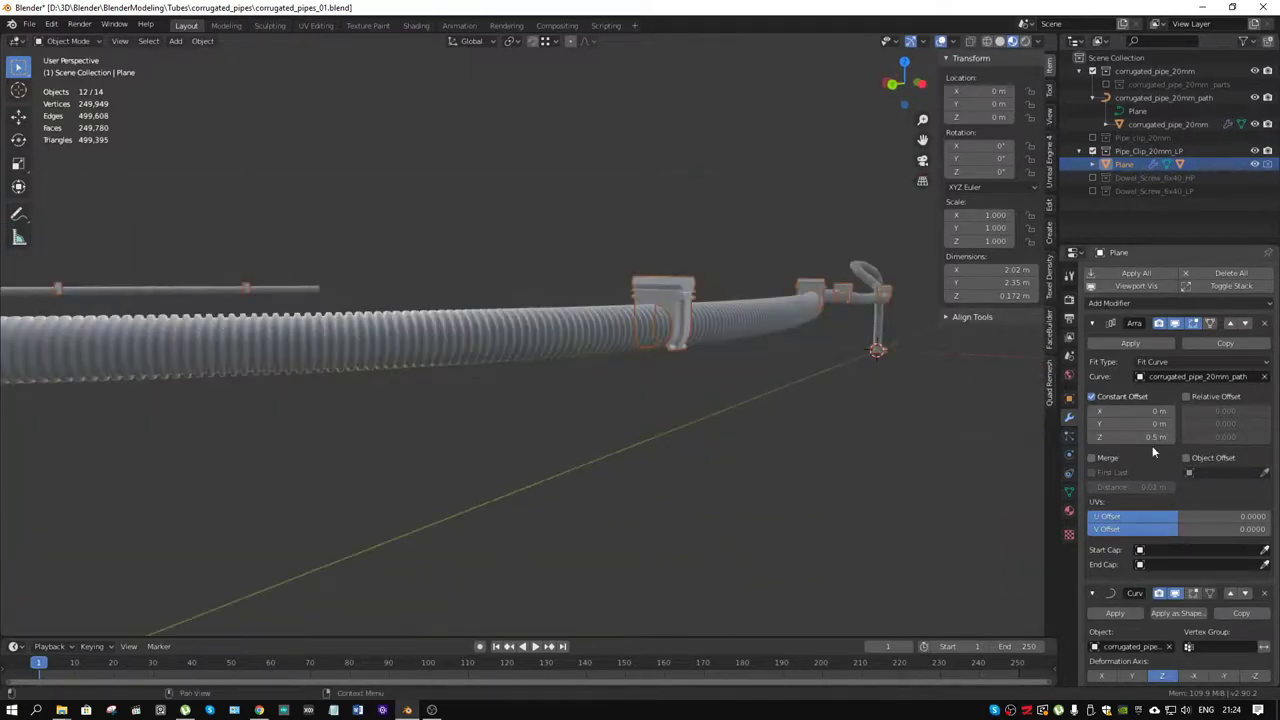
# Change the Array Constant Offset Z to 0.2 m and review the clip spacing along the pipe.
pyautogui.click(1145, 438)
pyautogui.write('0.2')
pyautogui.press('Return')
pyautogui.moveTo(875, 370); pyautogui.dragTo(670, 365, button='middle')
pyautogui.scroll(-3, 764, 372)
pyautogui.moveTo(548, 390); pyautogui.dragTo(614, 394, button='middle')
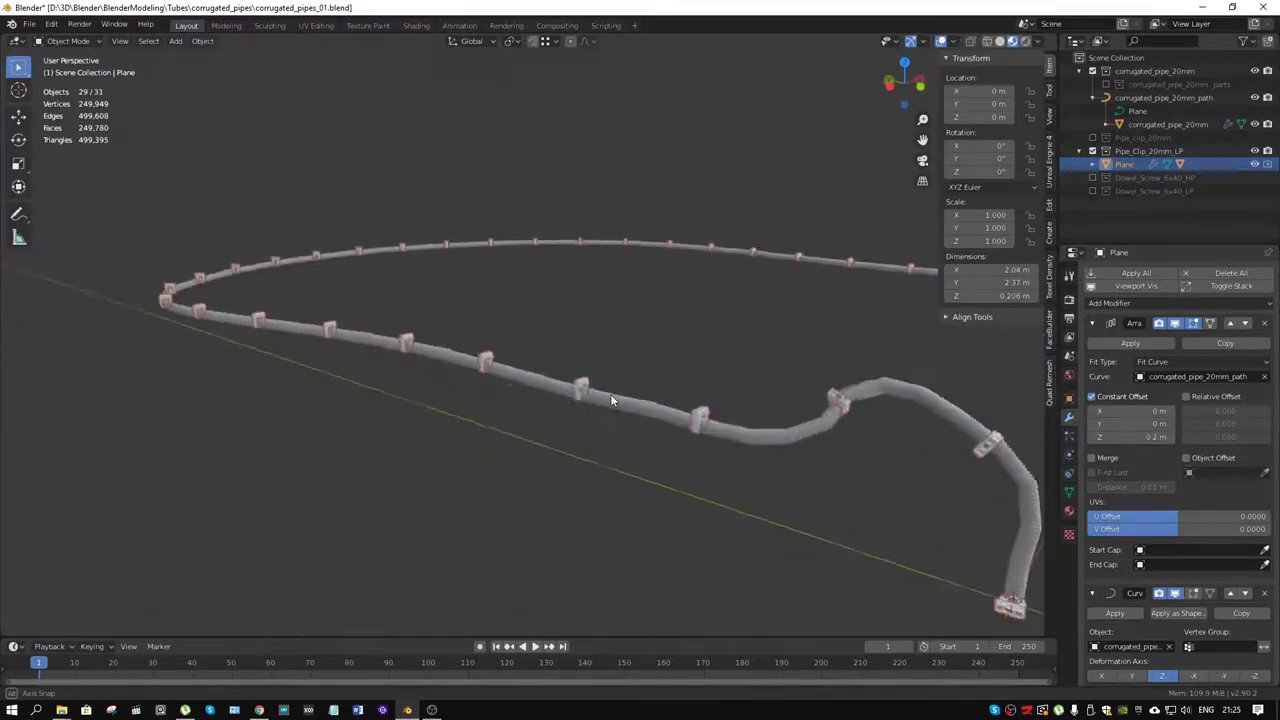
pyautogui.scroll(5, 614, 394)
pyautogui.scroll(2, 614, 395)
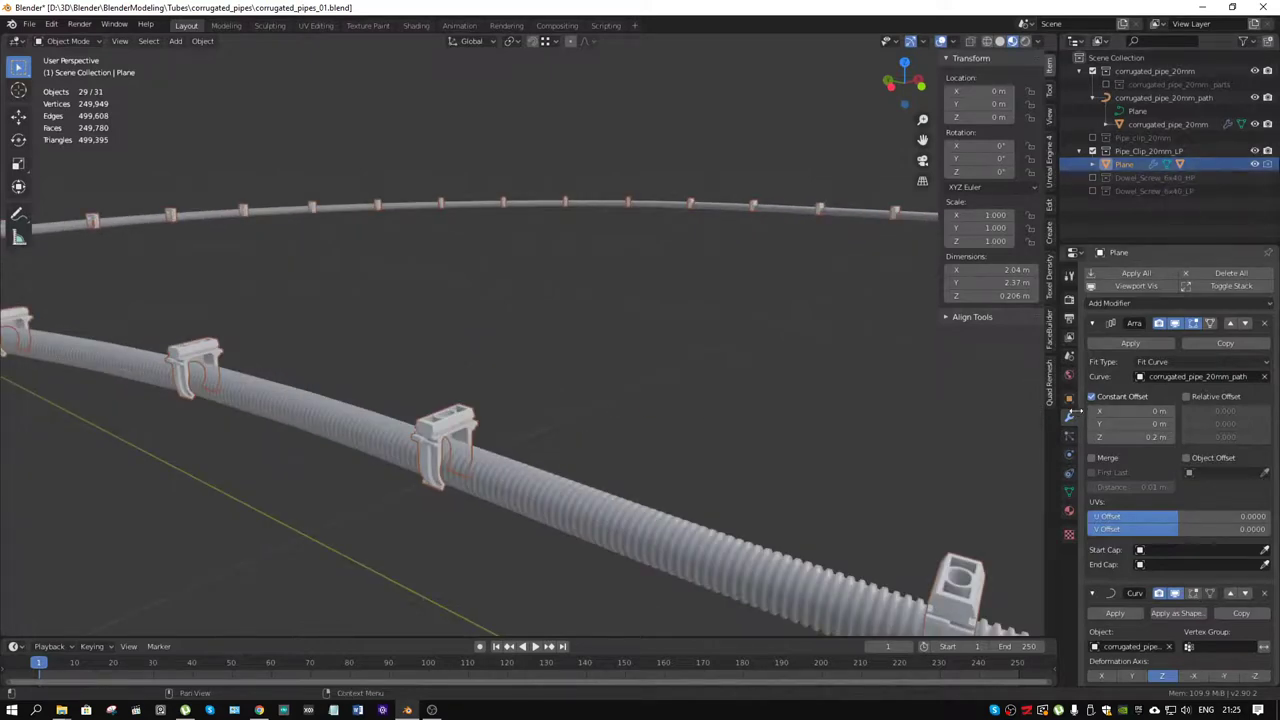
# Turn on the Plane's Show Instancer viewport option, inspect the clips, and return to its modifiers.
pyautogui.click(1068, 400)
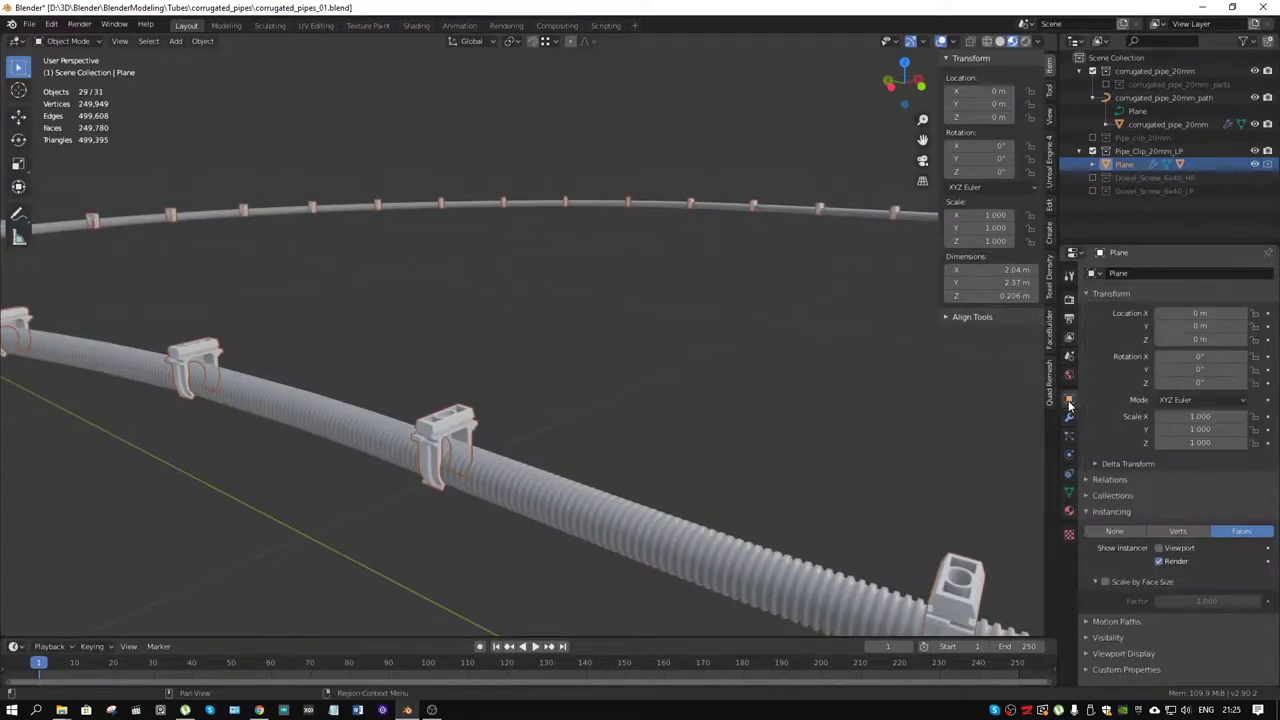
pyautogui.click(1160, 549)
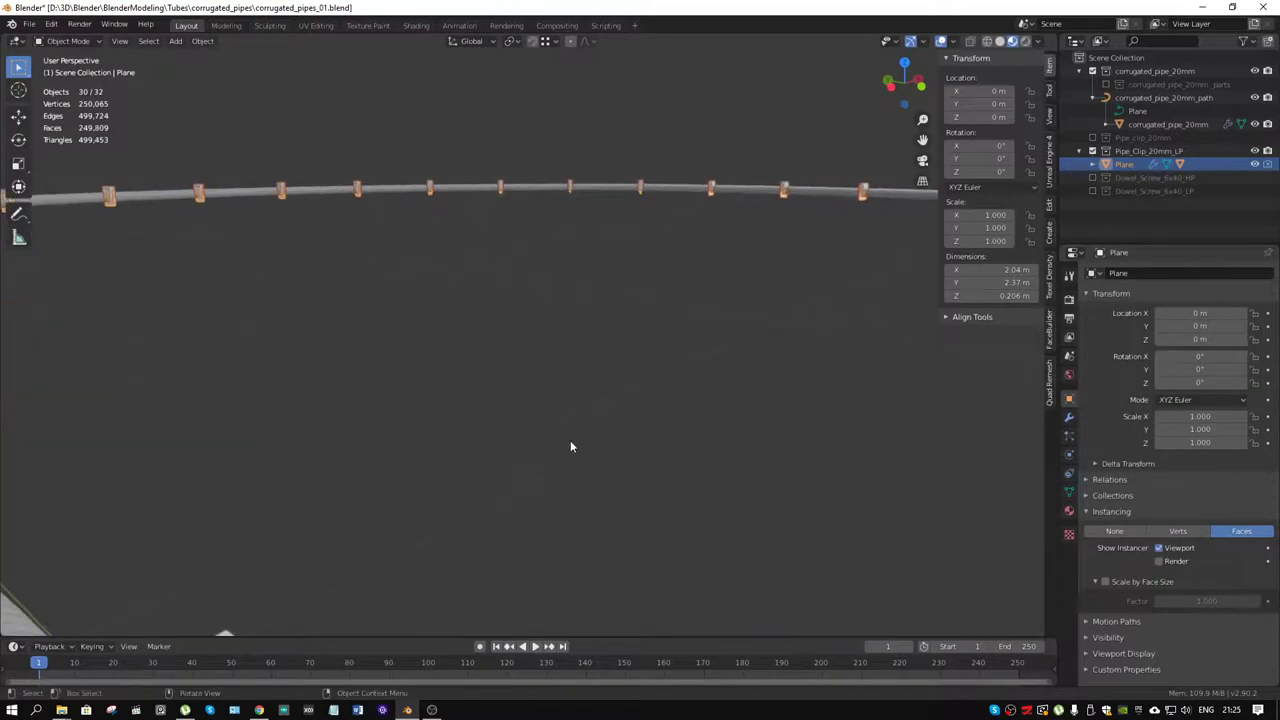
pyautogui.moveTo(568, 442); pyautogui.dragTo(494, 368, button='middle')
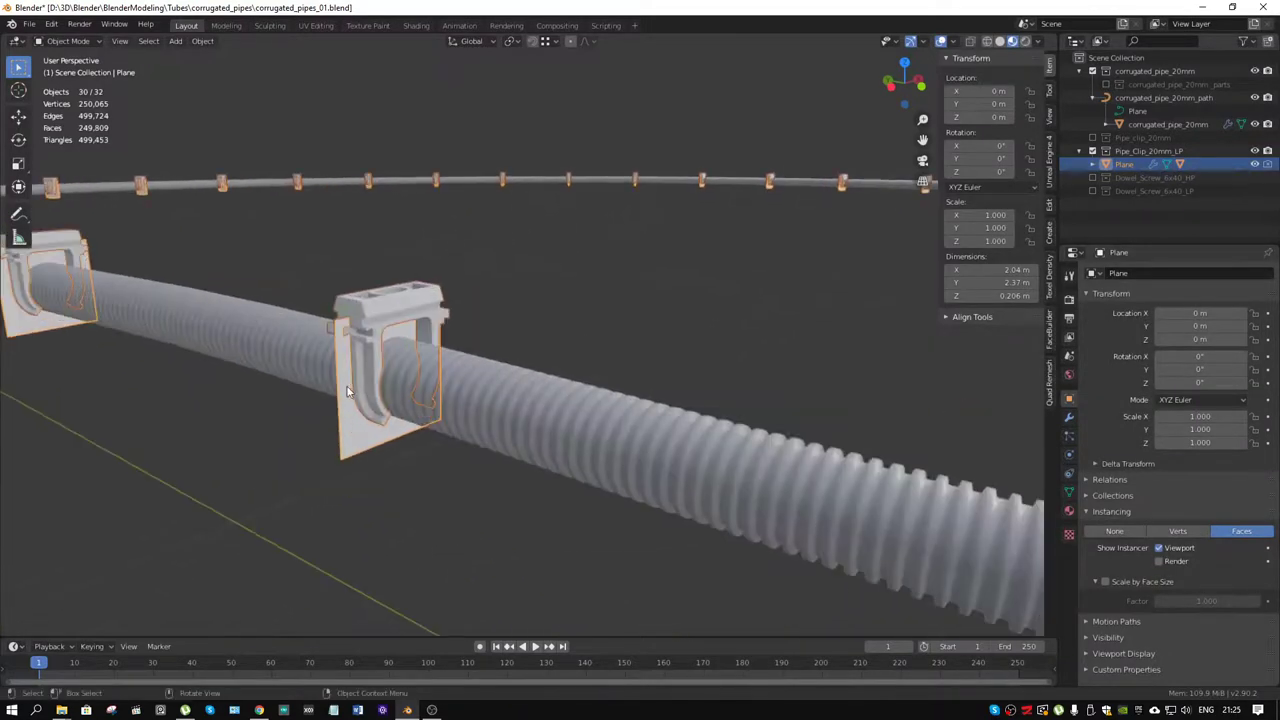
pyautogui.scroll(-2, 359, 428)
pyautogui.scroll(-1, 463, 404)
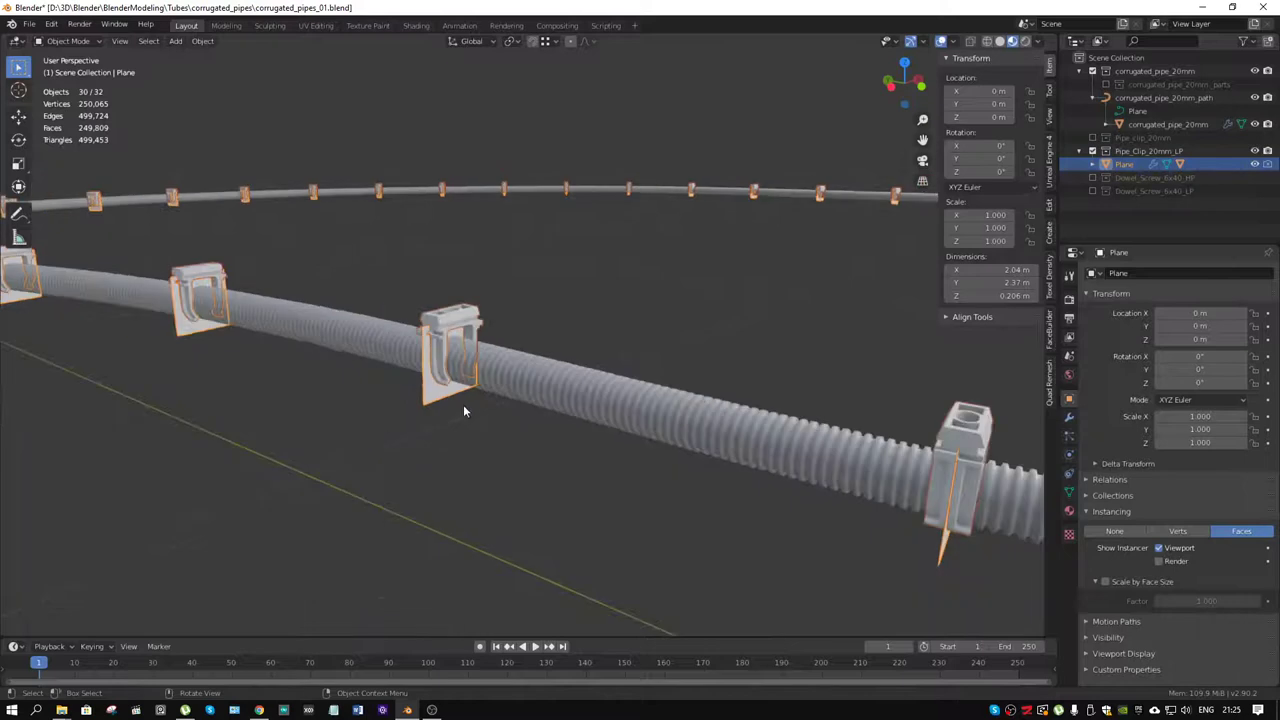
pyautogui.scroll(-2, 778, 428)
pyautogui.moveTo(765, 418)
pyautogui.mouseDown(button='middle')
pyautogui.moveTo(739, 410)
pyautogui.moveTo(862, 400)
pyautogui.mouseUp(button='middle')
pyautogui.click(1069, 417)
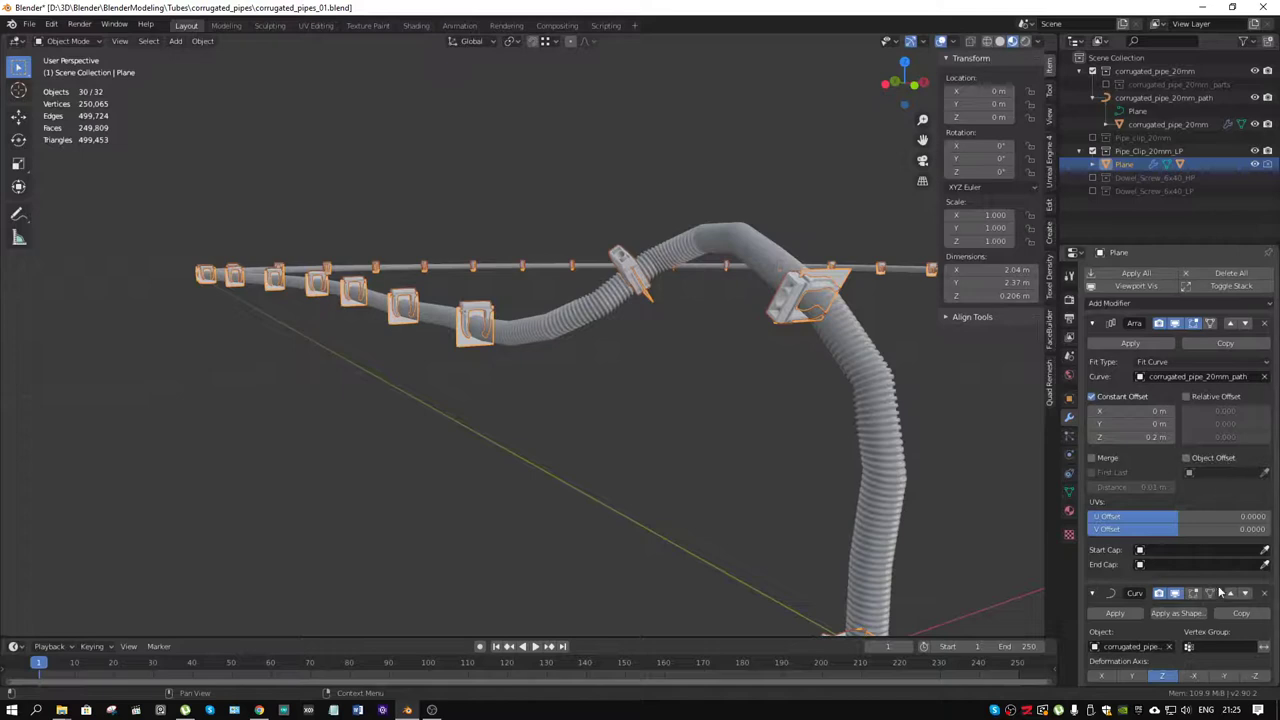
pyautogui.scroll(-1, 1197, 620)
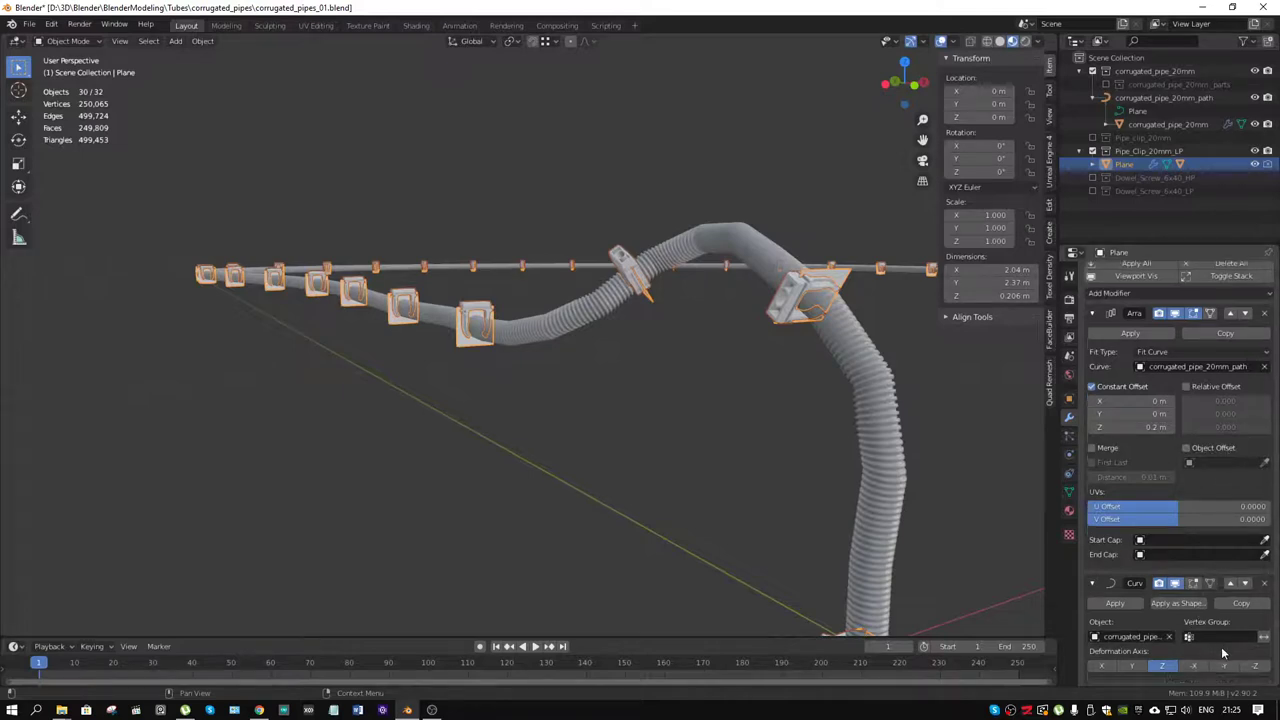
pyautogui.moveTo(866, 452)
pyautogui.mouseDown(button='middle')
pyautogui.moveTo(907, 432)
pyautogui.moveTo(810, 414)
pyautogui.moveTo(808, 428)
pyautogui.mouseUp(button='middle')
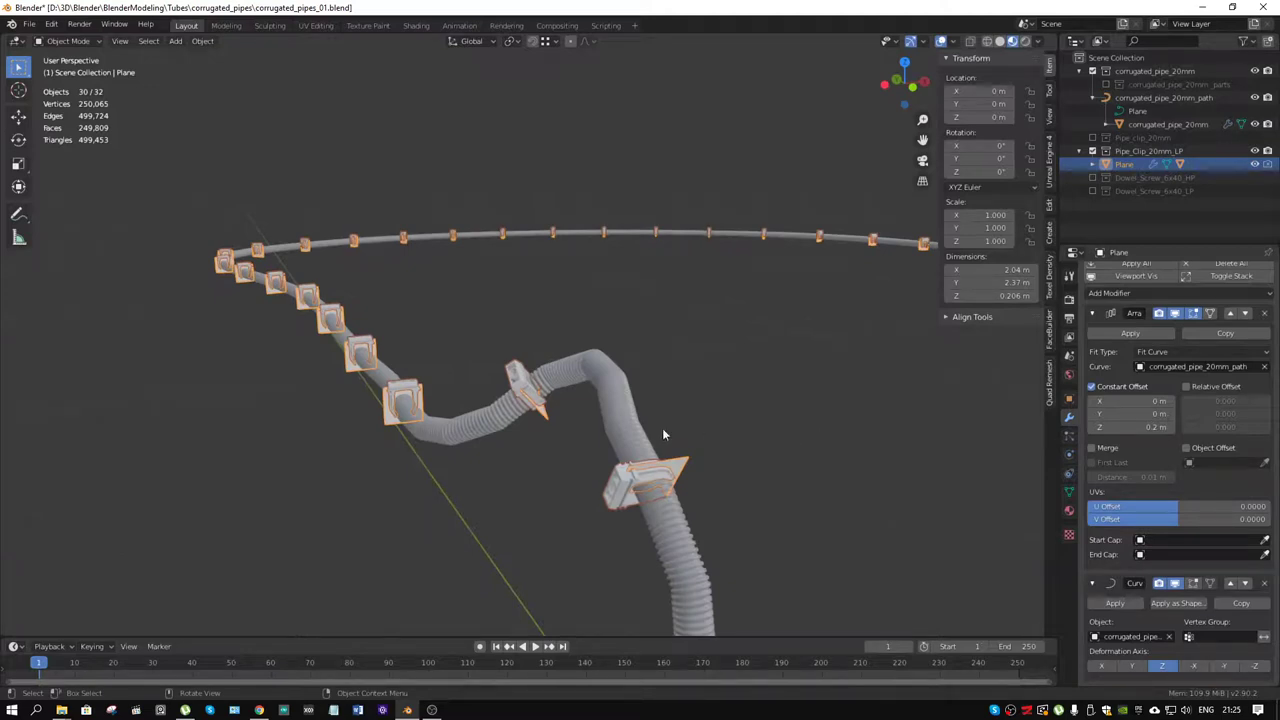
# Select the corrugated_pipe_20mm_path curve and bring up the interaction mode menu.
pyautogui.press('z')
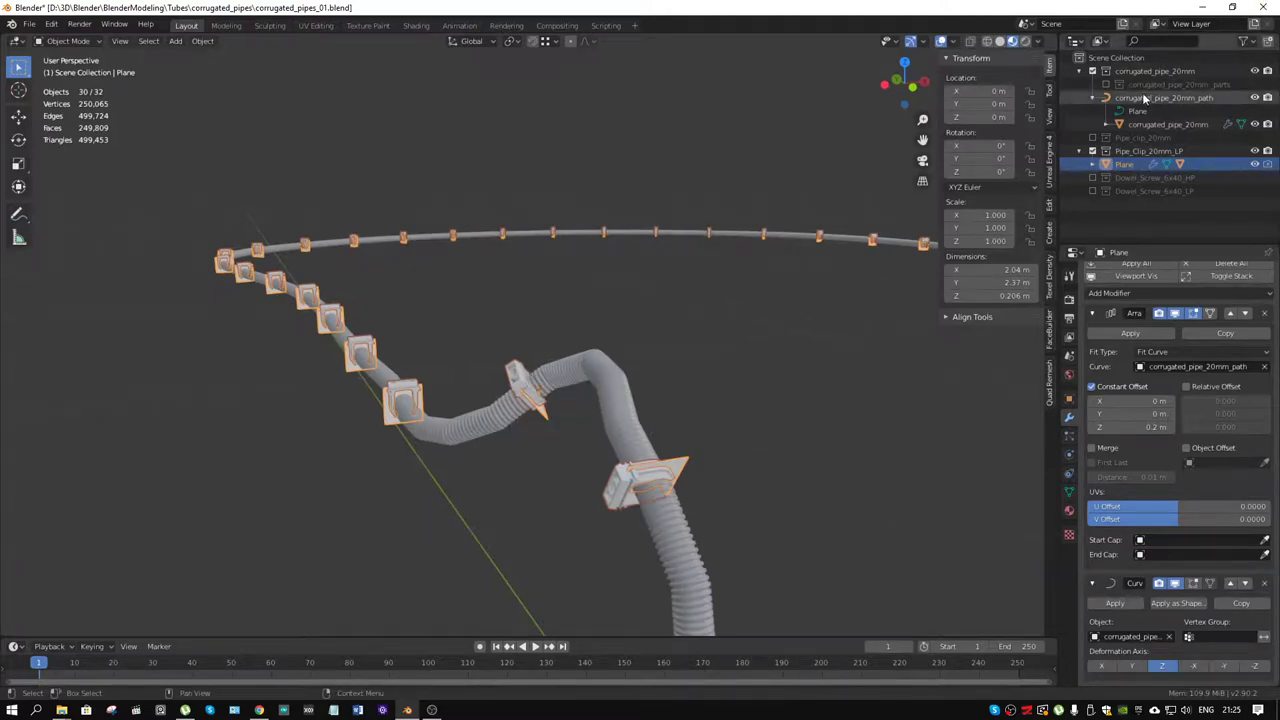
pyautogui.click(1145, 97)
pyautogui.scroll(-2, 600, 450)
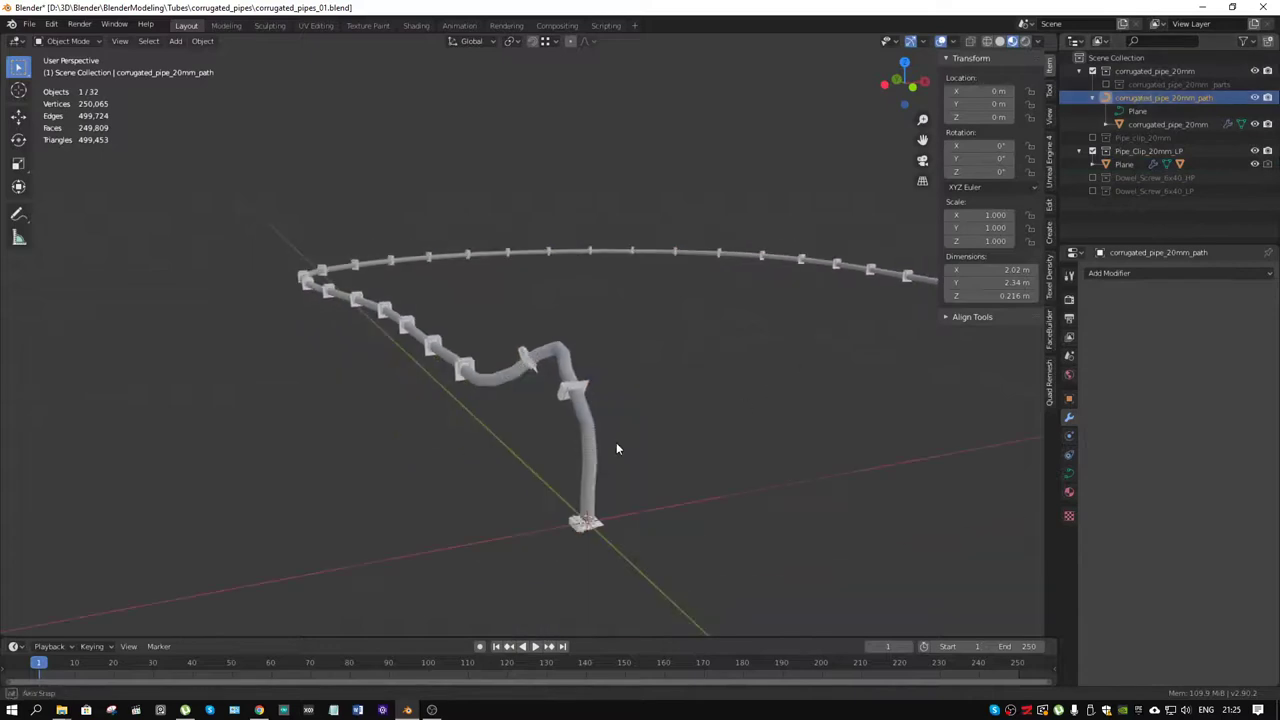
pyautogui.moveTo(616, 442); pyautogui.dragTo(601, 390, button='middle')
pyautogui.hotkey('ctrl', 'Tab')
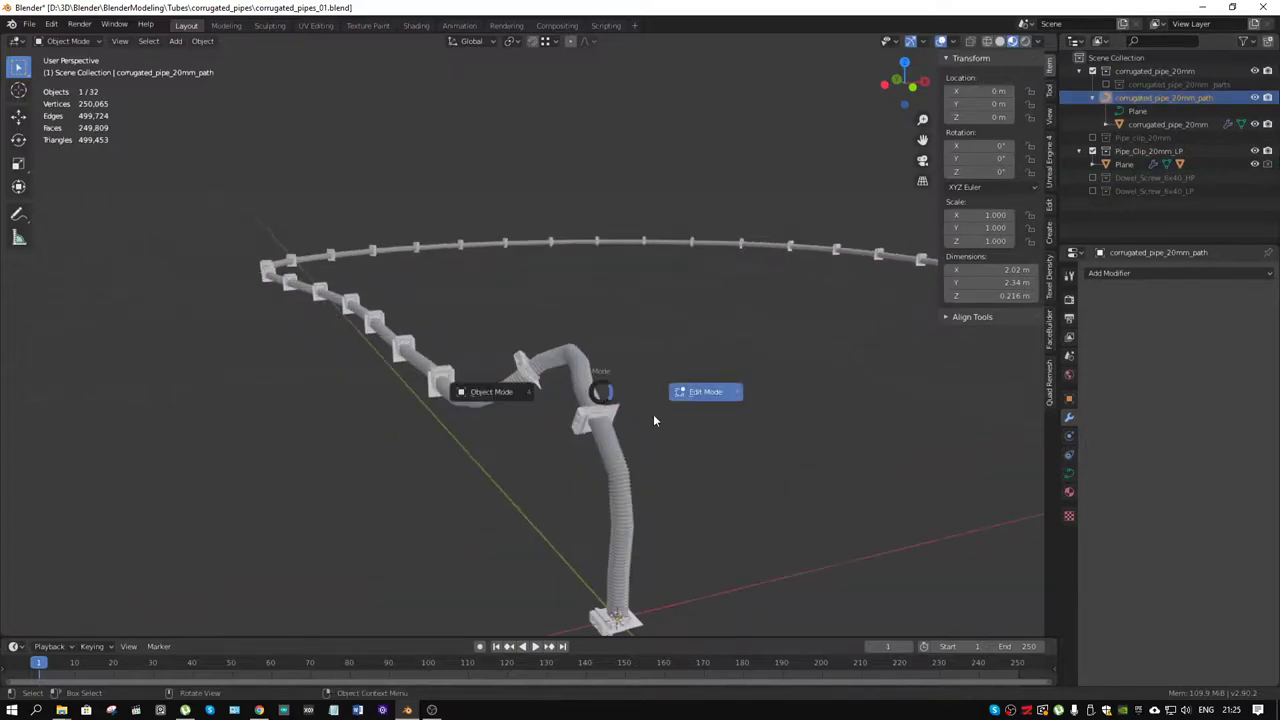
# Put the path curve into Edit Mode and set its points' handles to Automatic.
pyautogui.click(653, 414)
pyautogui.rightClick(657, 441)
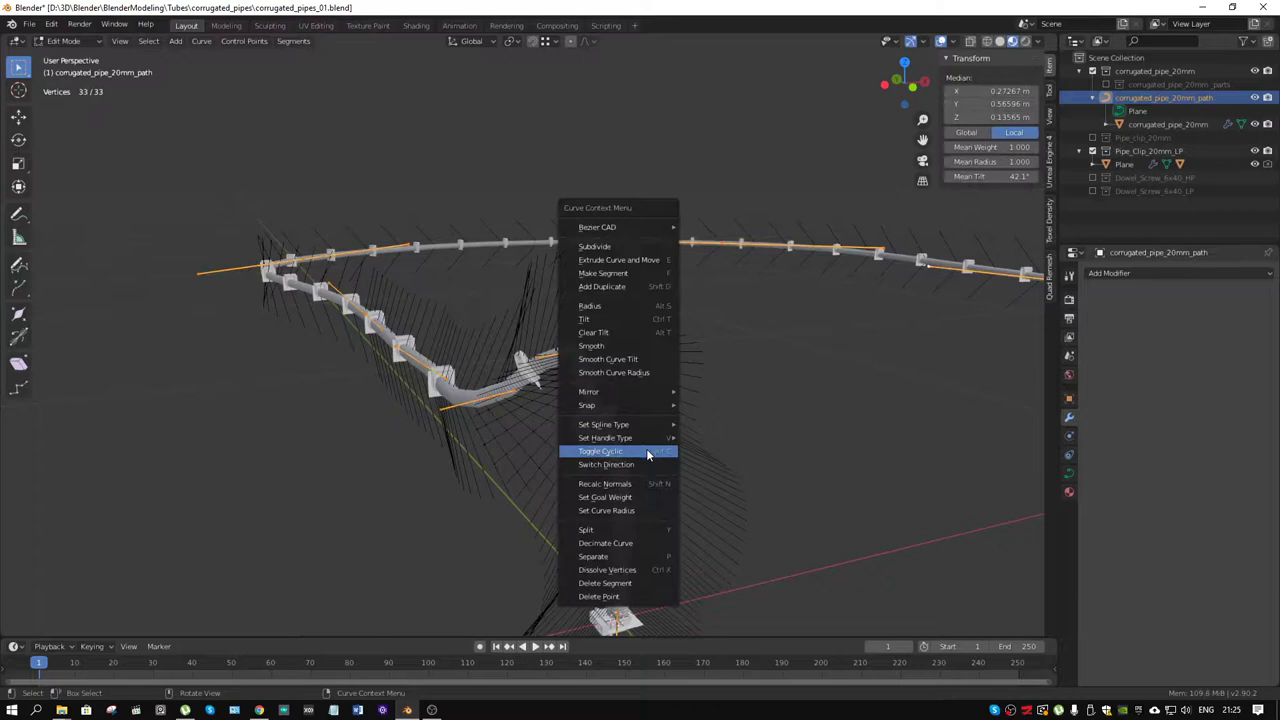
pyautogui.moveTo(605, 438)
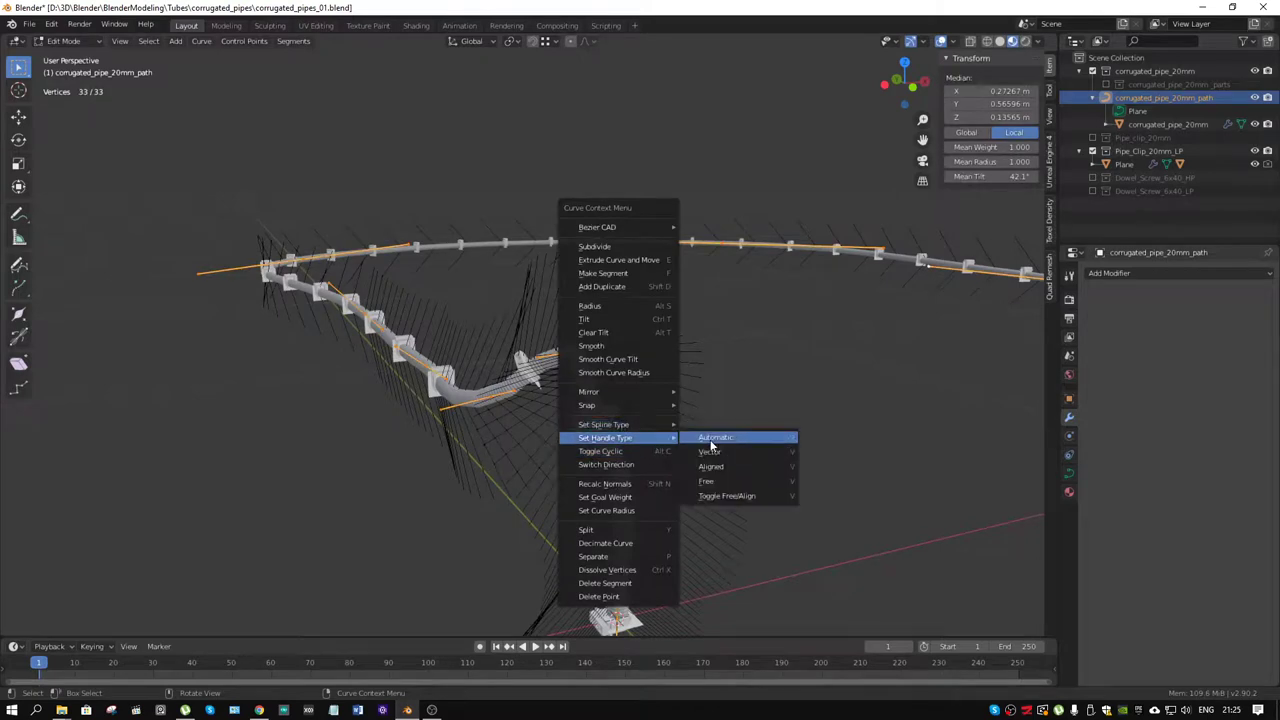
pyautogui.click(715, 437)
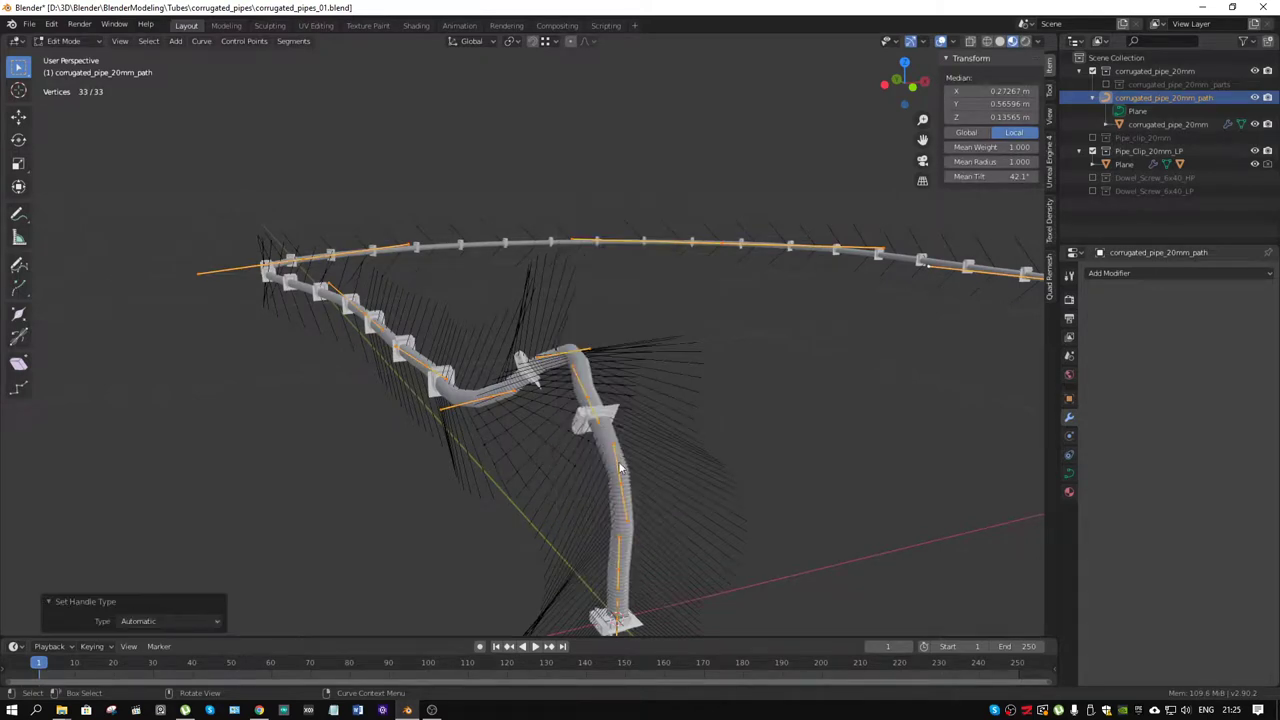
# Smooth the path's control points twice to ease the pipe's bends.
pyautogui.scroll(3, 620, 465)
pyautogui.rightClick(669, 421)
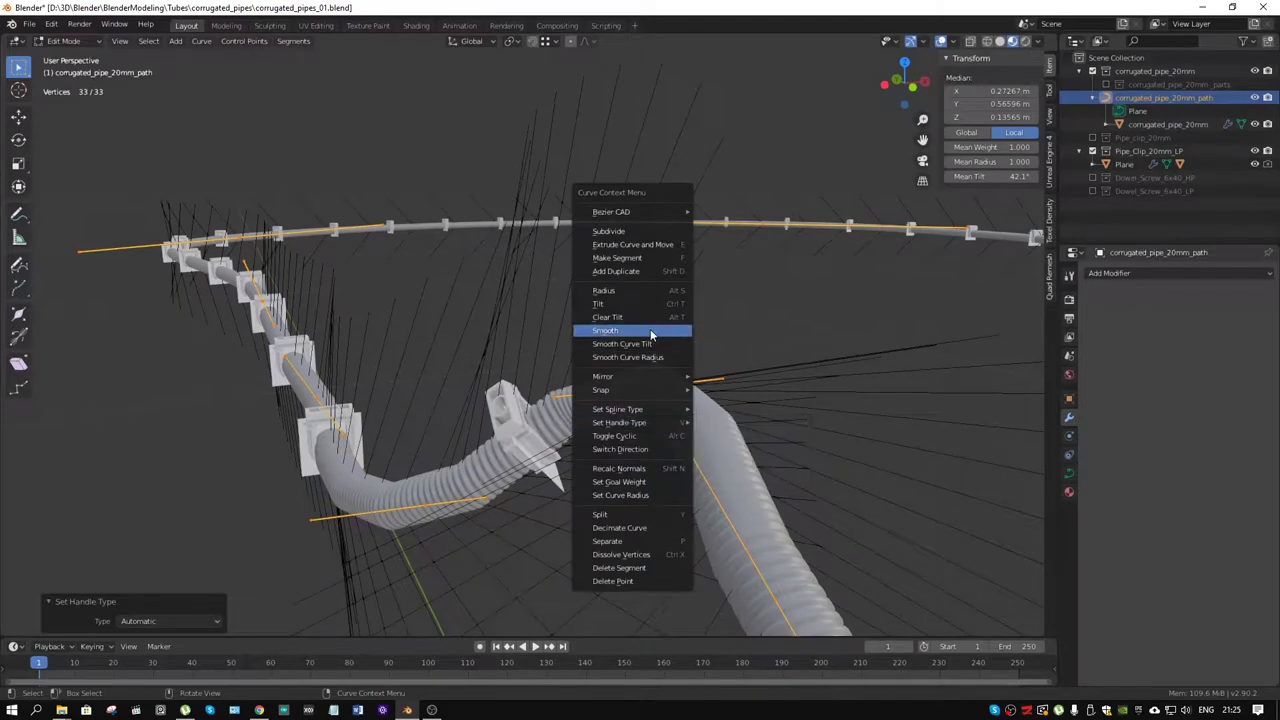
pyautogui.click(651, 333)
pyautogui.rightClick(640, 455)
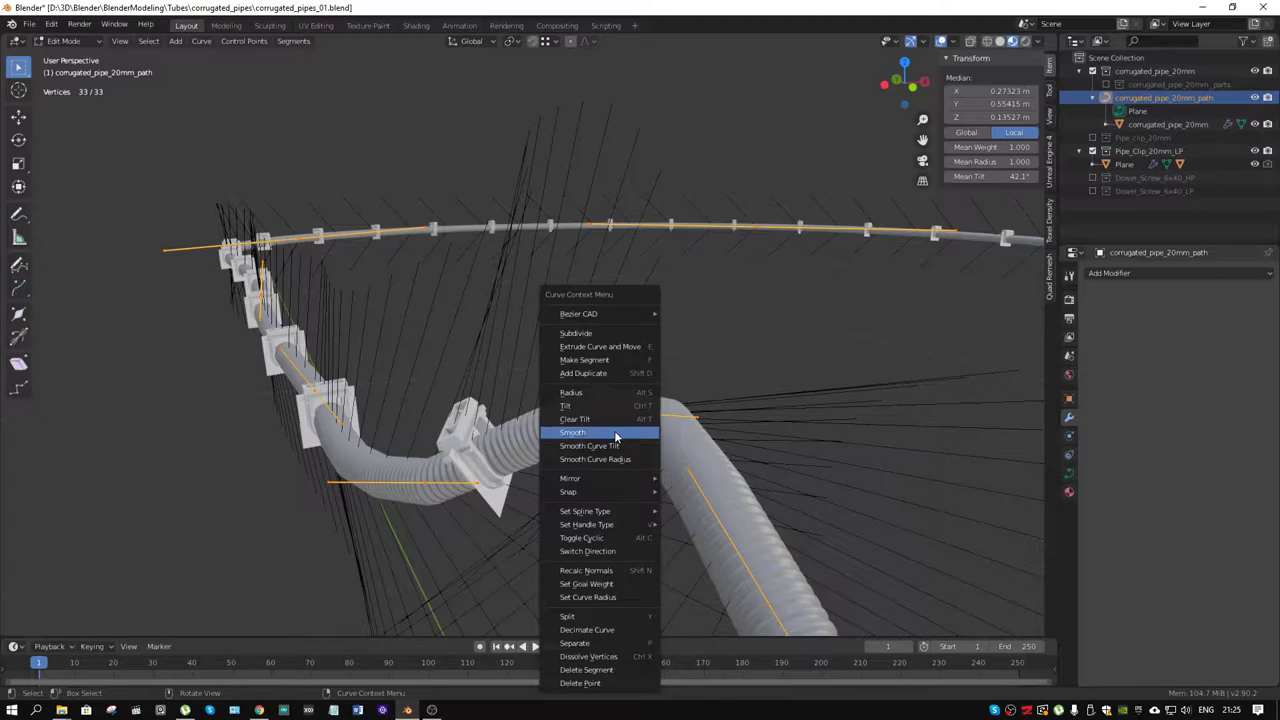
pyautogui.click(614, 432)
pyautogui.moveTo(614, 432)
pyautogui.mouseDown(button='middle')
pyautogui.moveTo(634, 395)
pyautogui.moveTo(621, 413)
pyautogui.mouseUp(button='middle')
pyautogui.hotkey('ctrl', 'Tab')
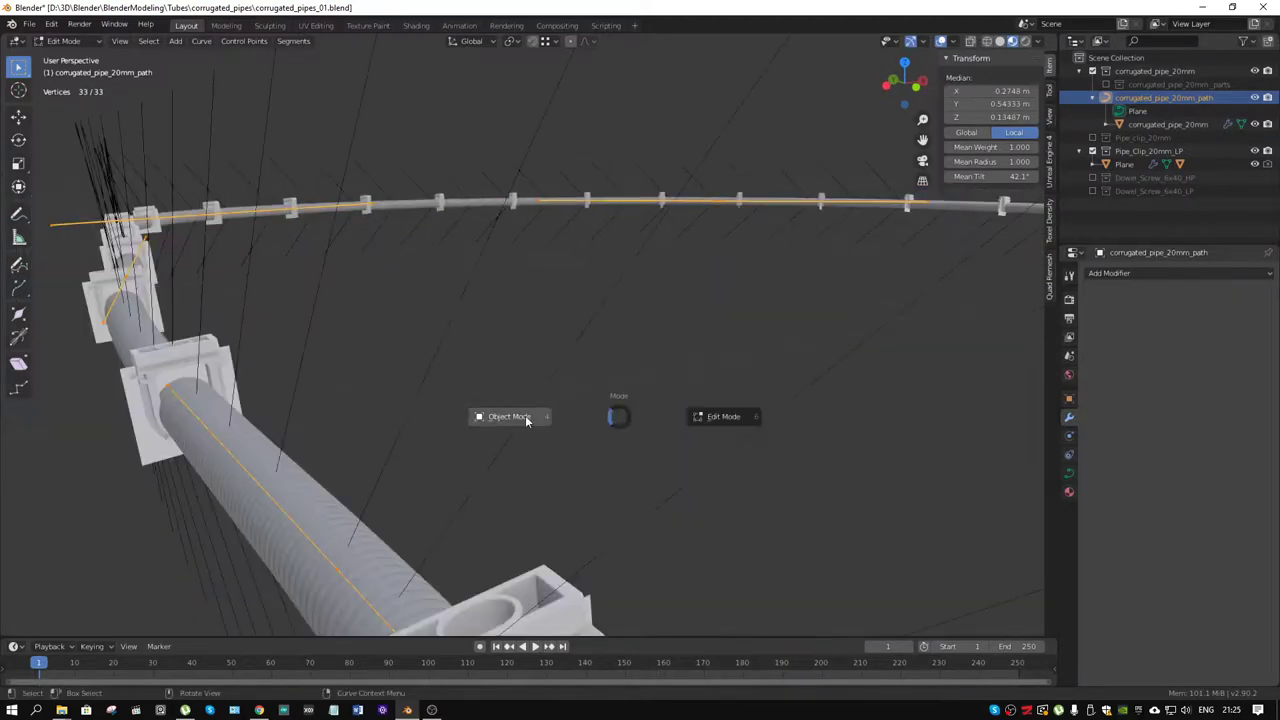
# Return the path to Object Mode and select the clip-array Plane.
pyautogui.click(543, 425)
pyautogui.scroll(-5, 601, 406)
pyautogui.scroll(3, 703, 436)
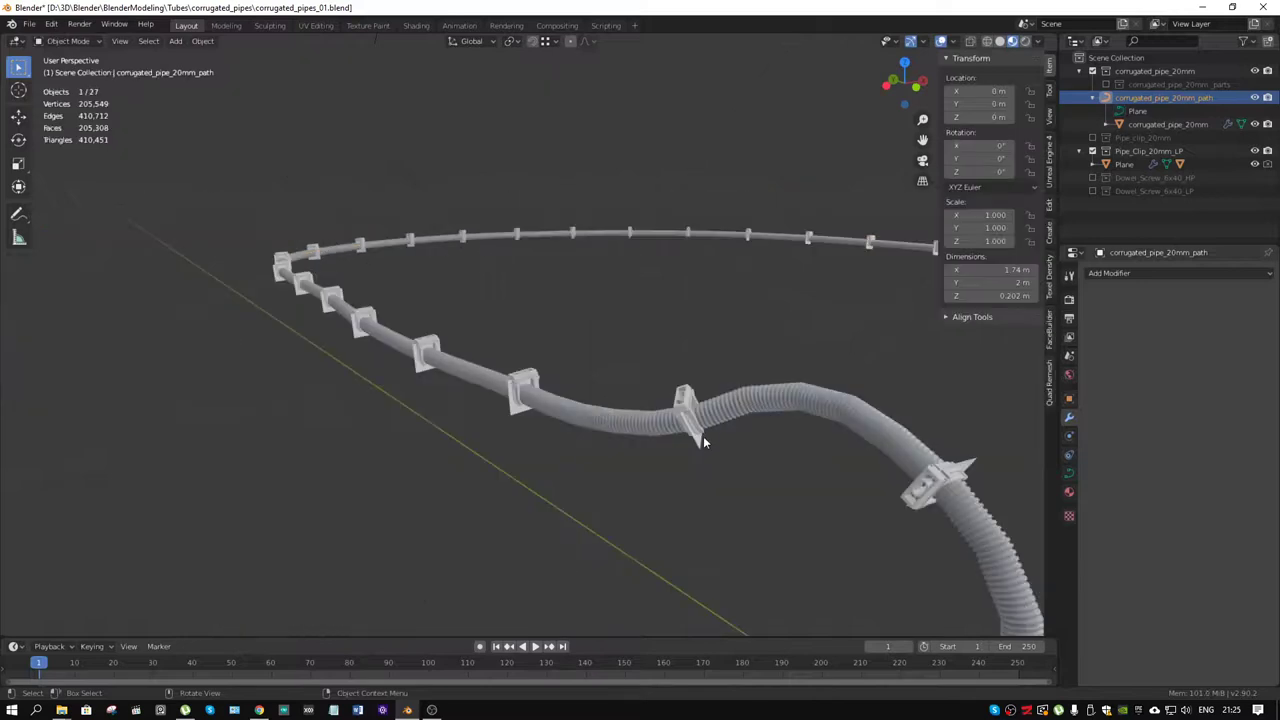
pyautogui.click(699, 438)
pyautogui.scroll(3, 729, 432)
pyautogui.scroll(4, 506, 397)
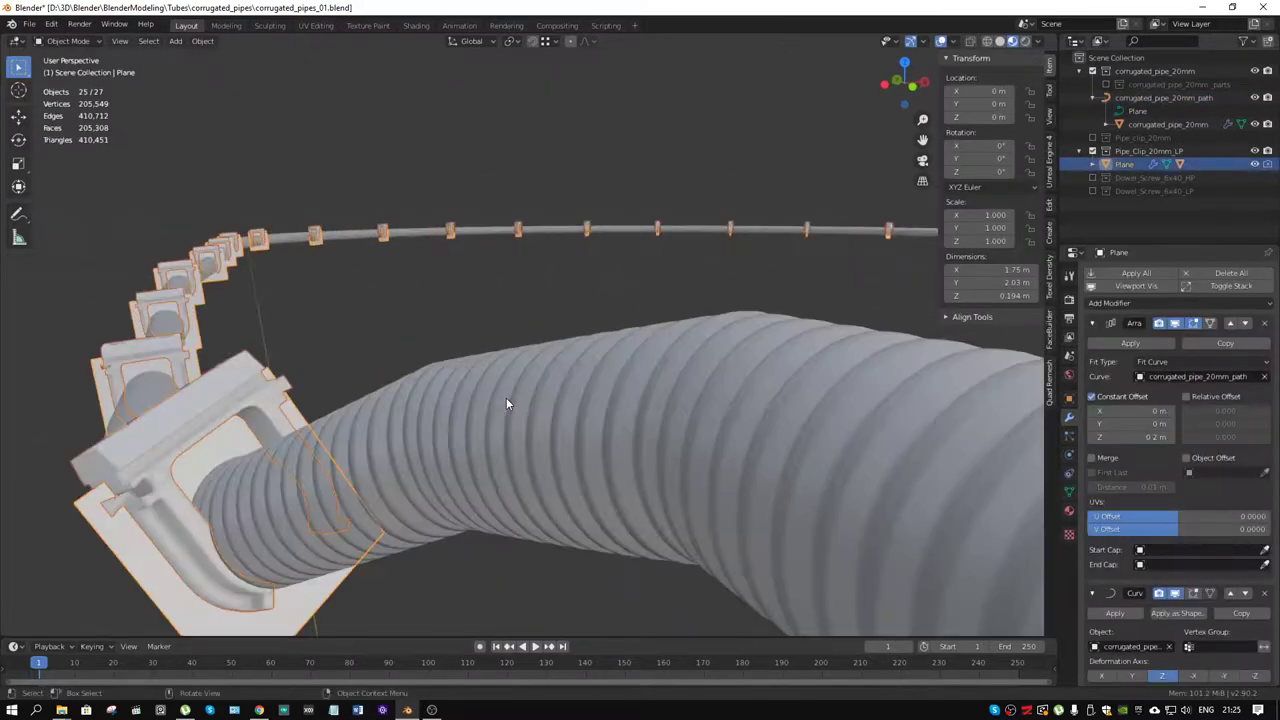
pyautogui.scroll(-3, 506, 397)
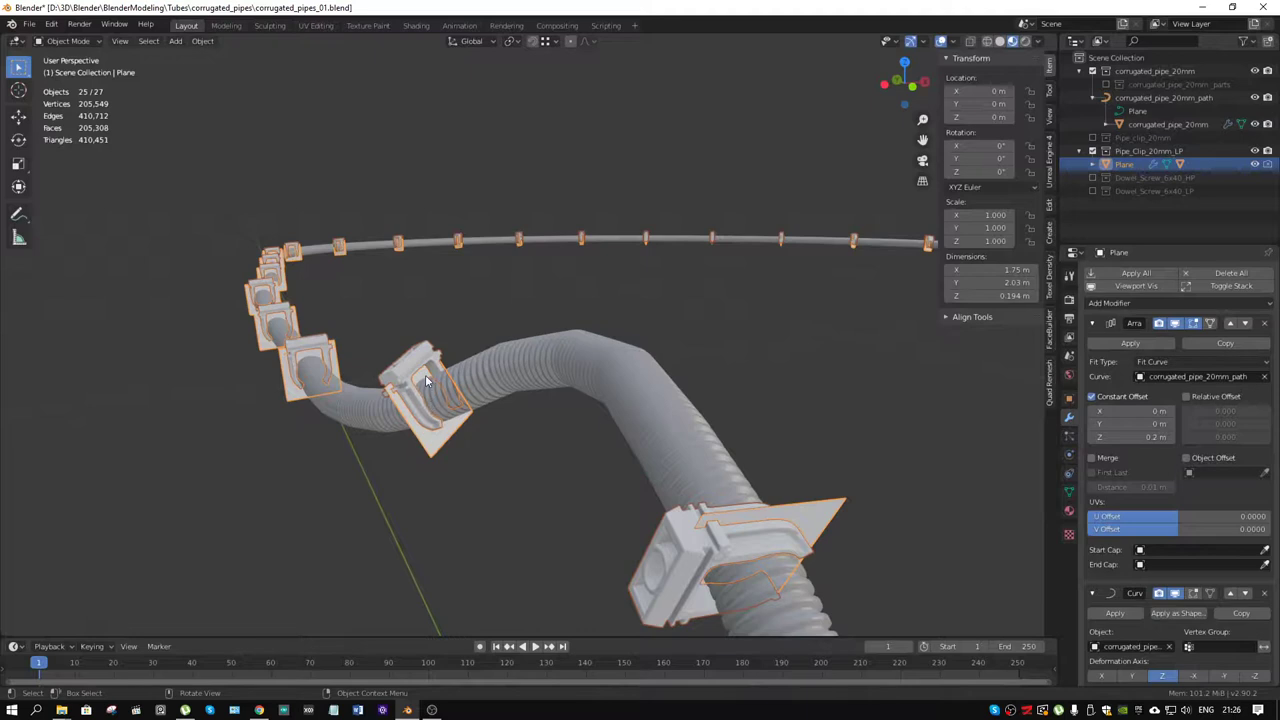
# Orbit around the pipe to inspect the clips along the smoothed curve, then deselect everything.
pyautogui.moveTo(478, 369)
pyautogui.mouseDown(button='middle')
pyautogui.moveTo(614, 371)
pyautogui.moveTo(531, 360)
pyautogui.mouseUp(button='middle')
pyautogui.scroll(2, 530, 362)
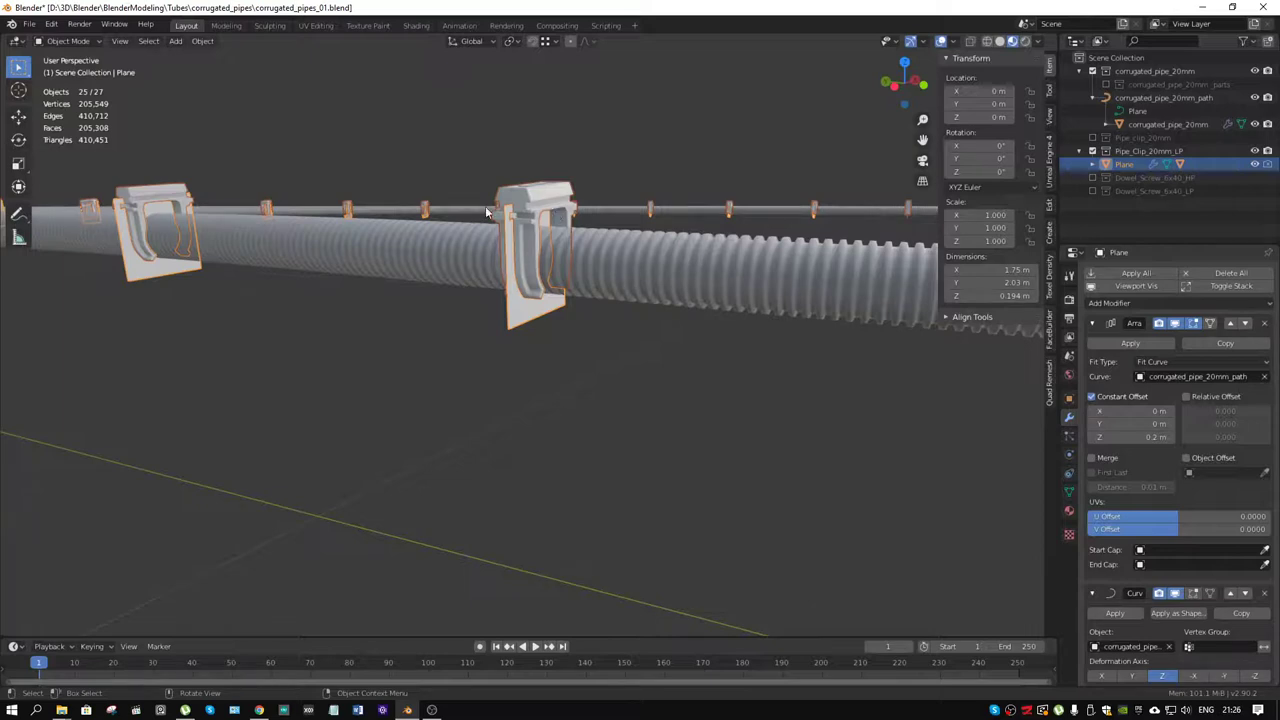
pyautogui.moveTo(530, 211)
pyautogui.mouseDown(button='middle')
pyautogui.moveTo(438, 223)
pyautogui.moveTo(502, 225)
pyautogui.moveTo(544, 254)
pyautogui.moveTo(528, 259)
pyautogui.mouseUp(button='middle')
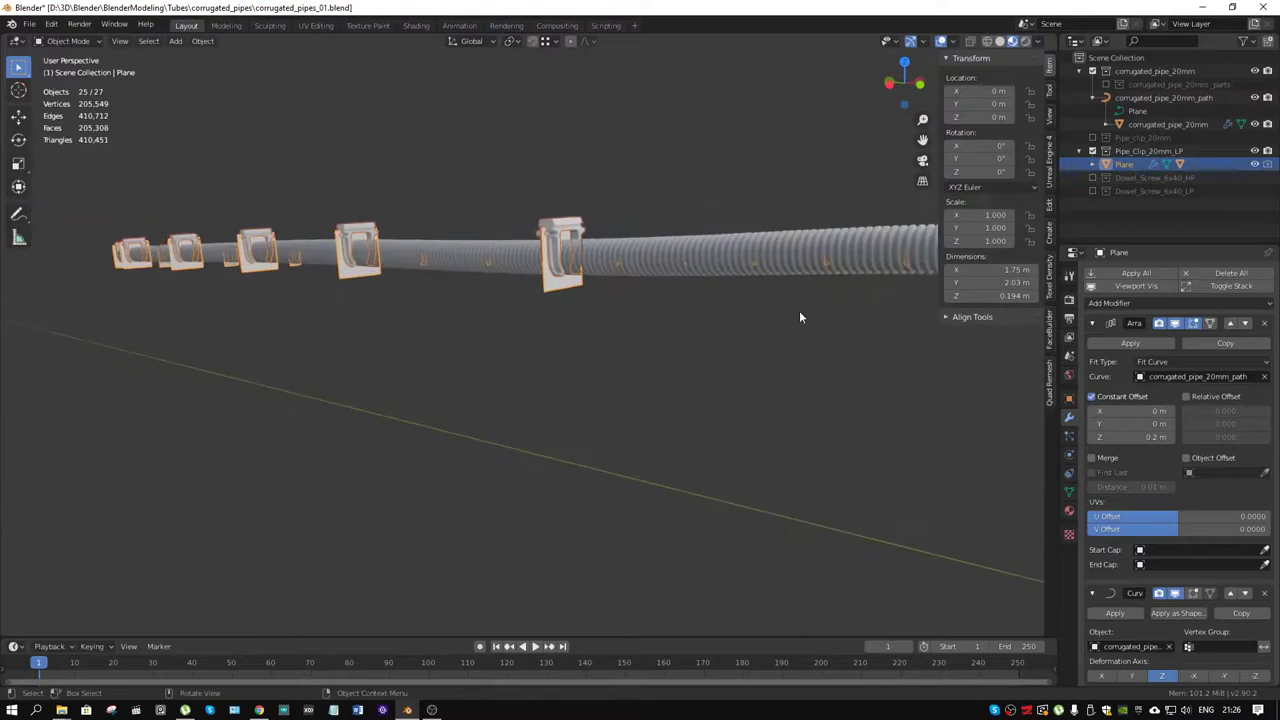
pyautogui.moveTo(799, 317)
pyautogui.mouseDown(button='middle')
pyautogui.moveTo(769, 292)
pyautogui.moveTo(612, 283)
pyautogui.moveTo(617, 297)
pyautogui.moveTo(708, 323)
pyautogui.moveTo(611, 300)
pyautogui.moveTo(468, 138)
pyautogui.moveTo(420, 234)
pyautogui.moveTo(497, 234)
pyautogui.mouseUp(button='middle')
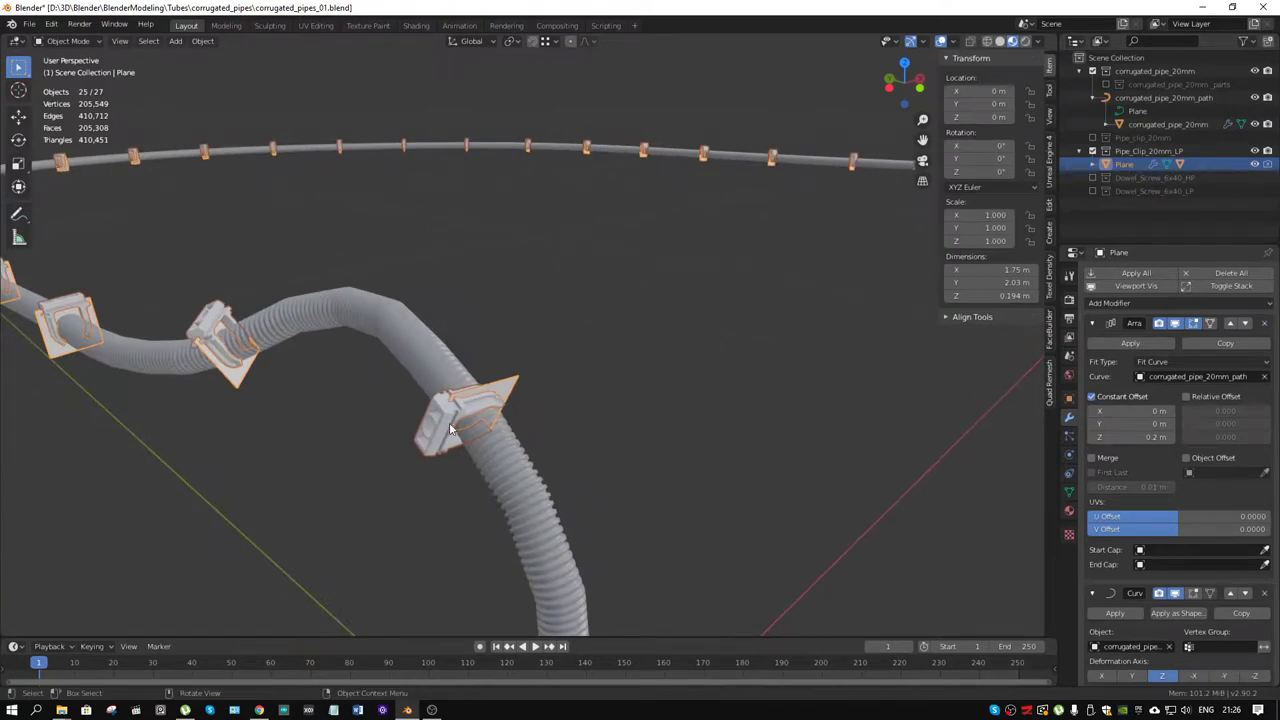
pyautogui.moveTo(358, 383)
pyautogui.mouseDown(button='middle')
pyautogui.moveTo(449, 337)
pyautogui.moveTo(478, 352)
pyautogui.moveTo(454, 349)
pyautogui.moveTo(563, 331)
pyautogui.mouseUp(button='middle')
pyautogui.hotkey('alt', 'a')
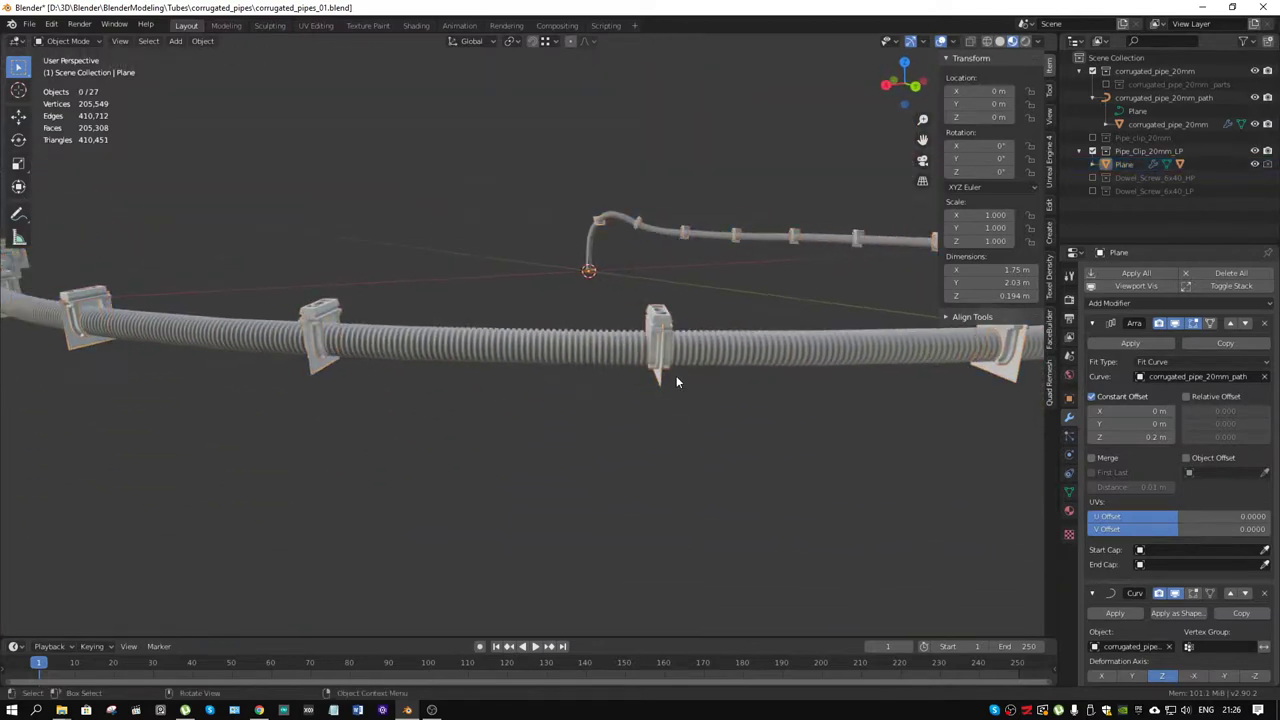
pyautogui.moveTo(677, 377)
pyautogui.mouseDown(button='middle')
pyautogui.moveTo(729, 368)
pyautogui.moveTo(636, 382)
pyautogui.moveTo(766, 414)
pyautogui.mouseUp(button='middle')
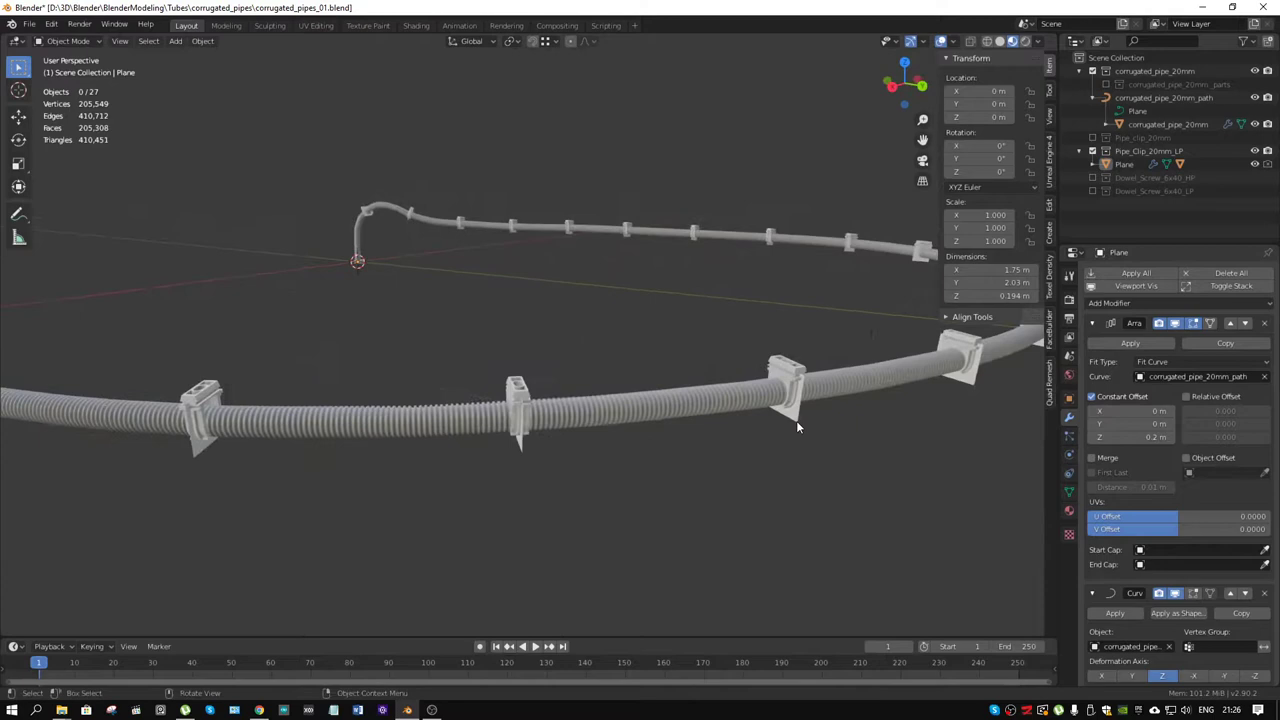
# Reselect the clip Plane and turn off its Show Instancer viewport option.
pyautogui.press('a')
pyautogui.click(1069, 398)
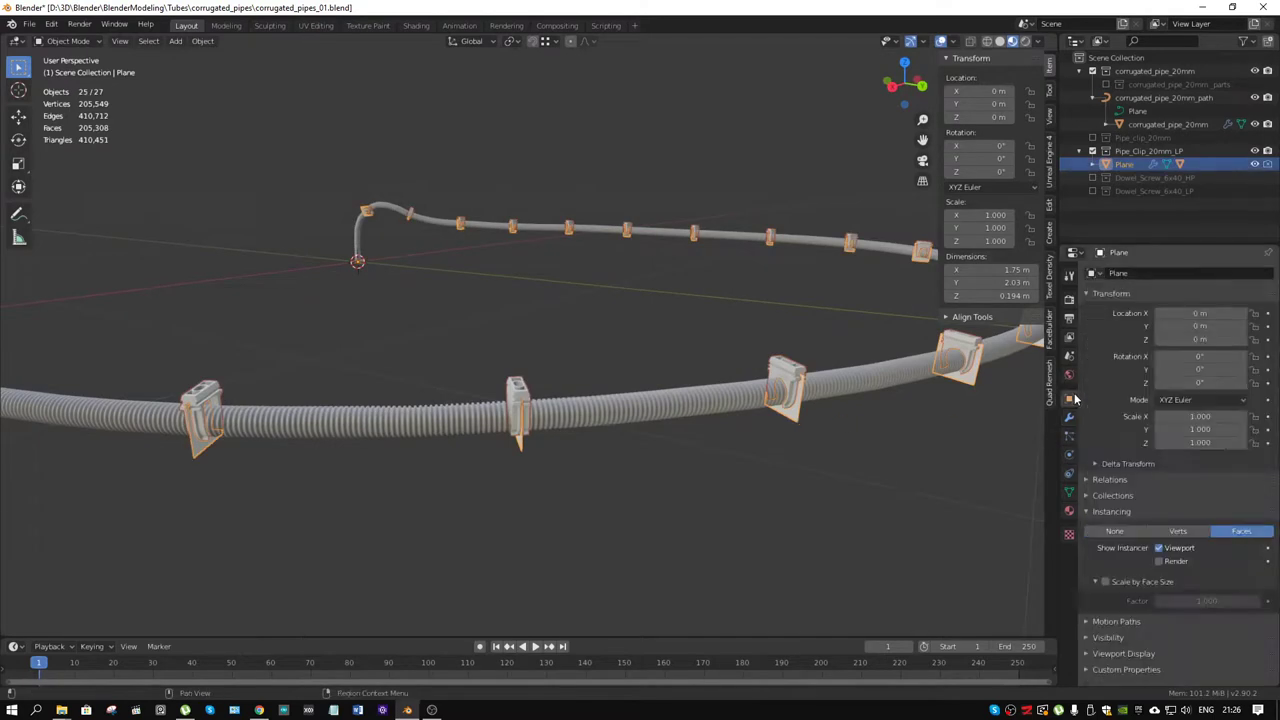
pyautogui.click(1160, 548)
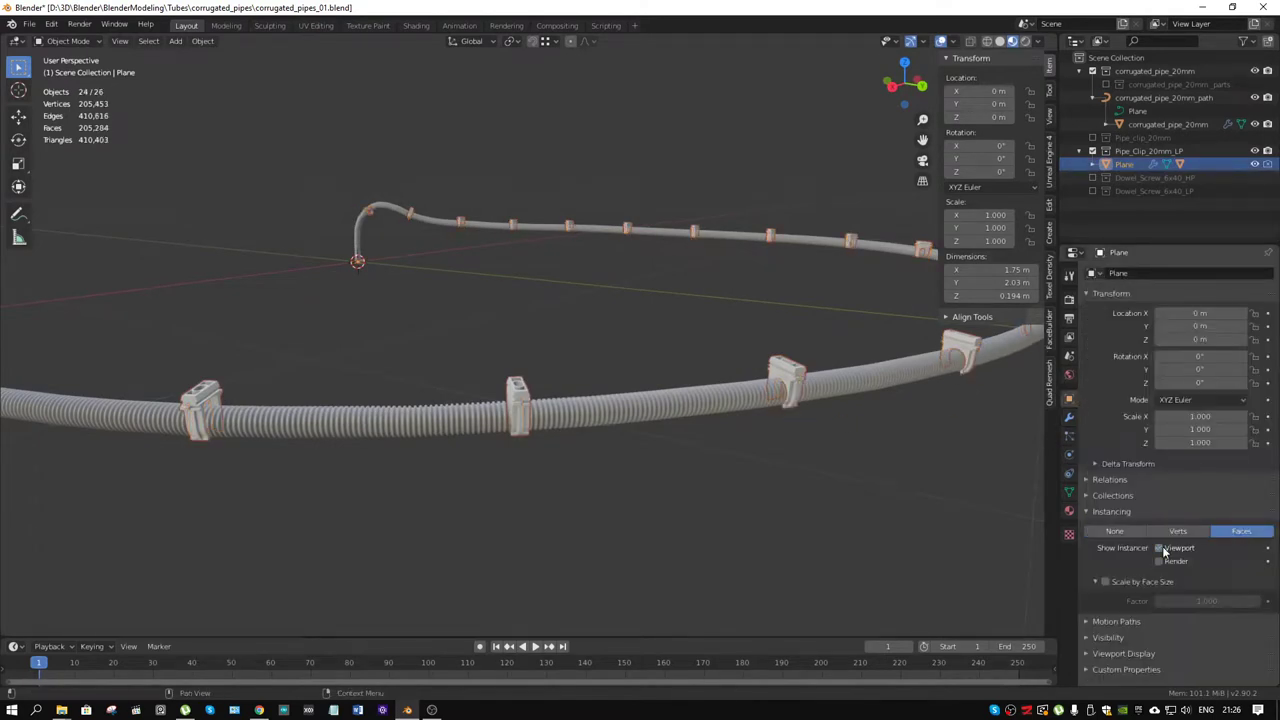
pyautogui.scroll(3, 905, 457)
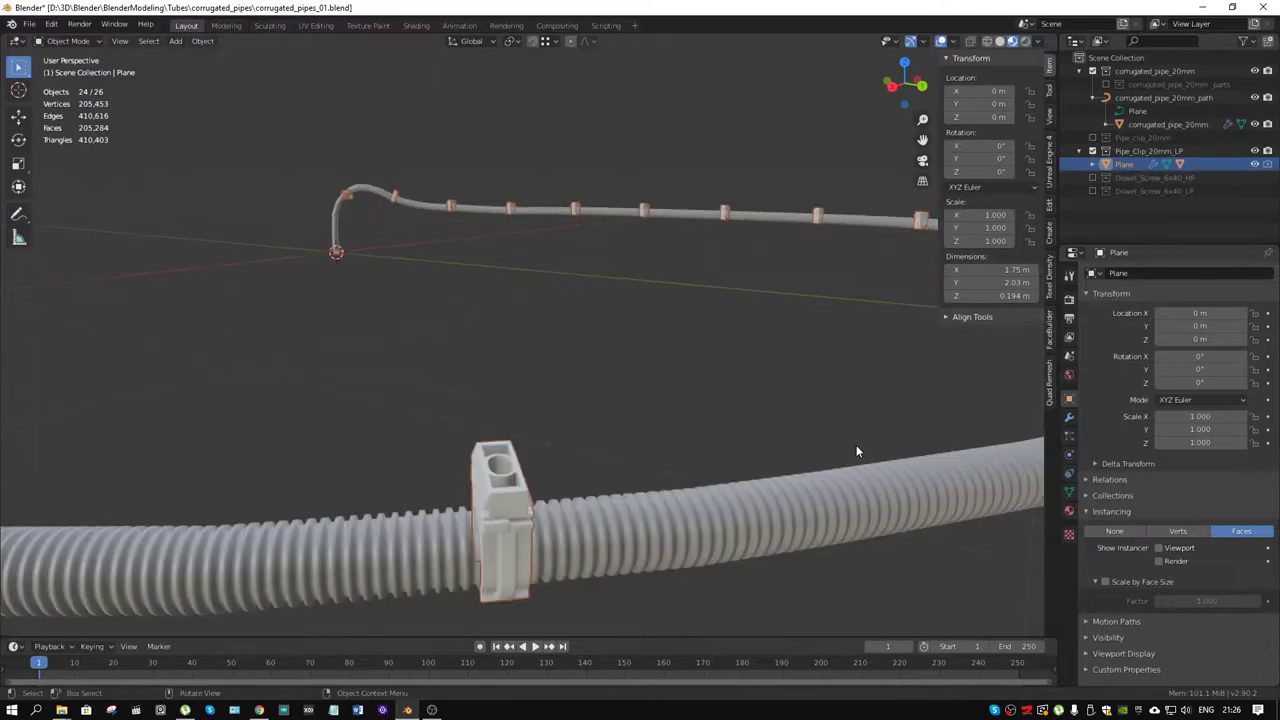
pyautogui.moveTo(905, 457); pyautogui.dragTo(678, 416, button='middle')
pyautogui.scroll(3, 680, 423)
pyautogui.scroll(2, 698, 424)
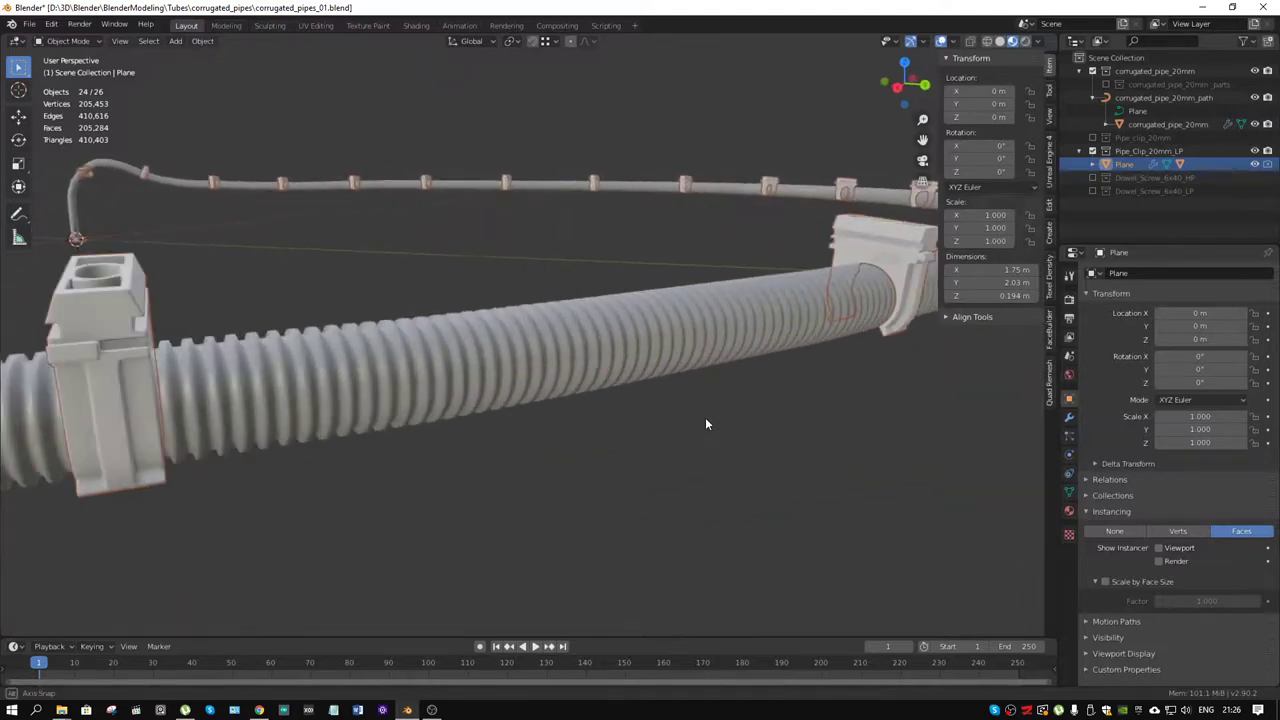
# Deselect the Plane and orbit along the pipe to inspect the clips.
pyautogui.click(668, 499)
pyautogui.moveTo(668, 499)
pyautogui.mouseDown(button='middle')
pyautogui.moveTo(644, 435)
pyautogui.moveTo(524, 369)
pyautogui.mouseUp(button='middle')
pyautogui.scroll(2, 650, 435)
pyautogui.scroll(-3, 510, 358)
pyautogui.scroll(1, 516, 358)
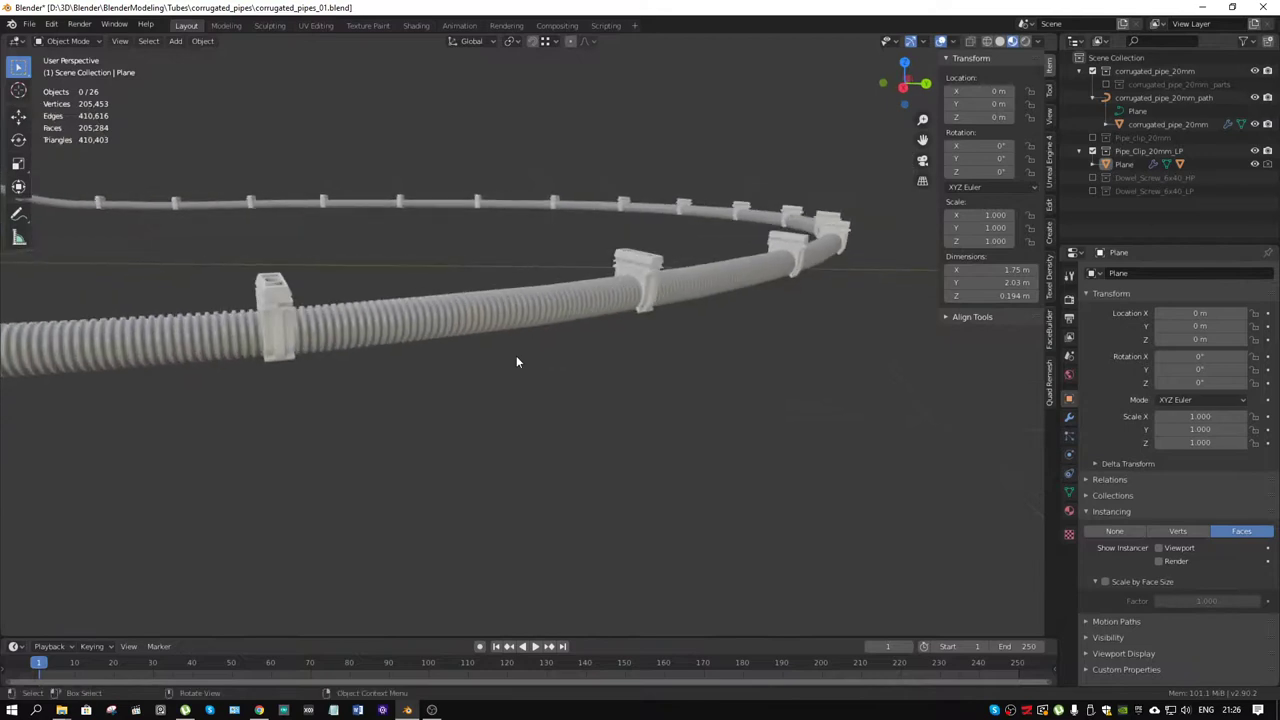
pyautogui.scroll(4, 687, 282)
pyautogui.scroll(-4, 687, 282)
pyautogui.moveTo(437, 320)
pyautogui.keyDown('shift'); pyautogui.mouseDown(button='right')
pyautogui.moveTo(516, 319)
pyautogui.moveTo(583, 447)
pyautogui.mouseUp(button='right'); pyautogui.keyUp('shift')
pyautogui.click(640, 312)
# Zoom in closely on the corrugated pipe and its clips.
pyautogui.moveTo(710, 335)
pyautogui.keyDown('ctrl'); pyautogui.mouseDown(button='middle')
pyautogui.moveTo(682, 322)
pyautogui.moveTo(710, 288)
pyautogui.moveTo(701, 298)
pyautogui.mouseUp(button='middle'); pyautogui.keyUp('ctrl')
pyautogui.scroll(-5, 766, 290)
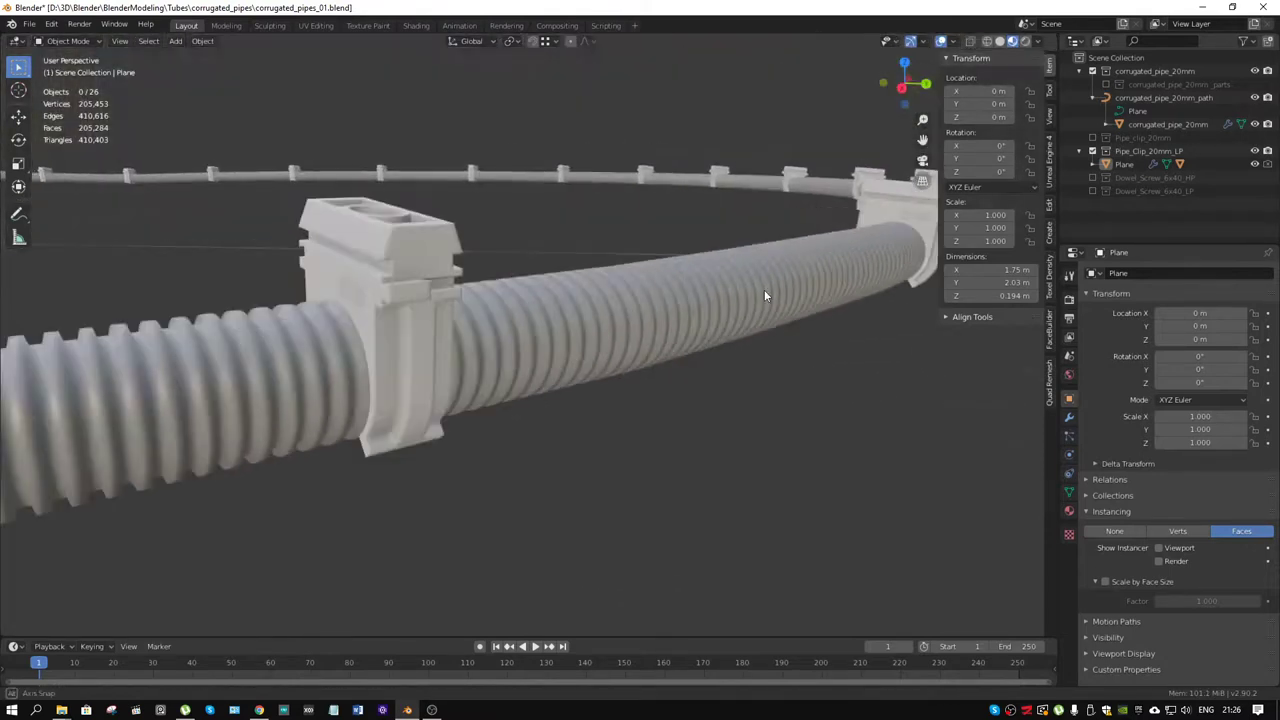
pyautogui.scroll(2, 701, 315)
pyautogui.scroll(1, 705, 315)
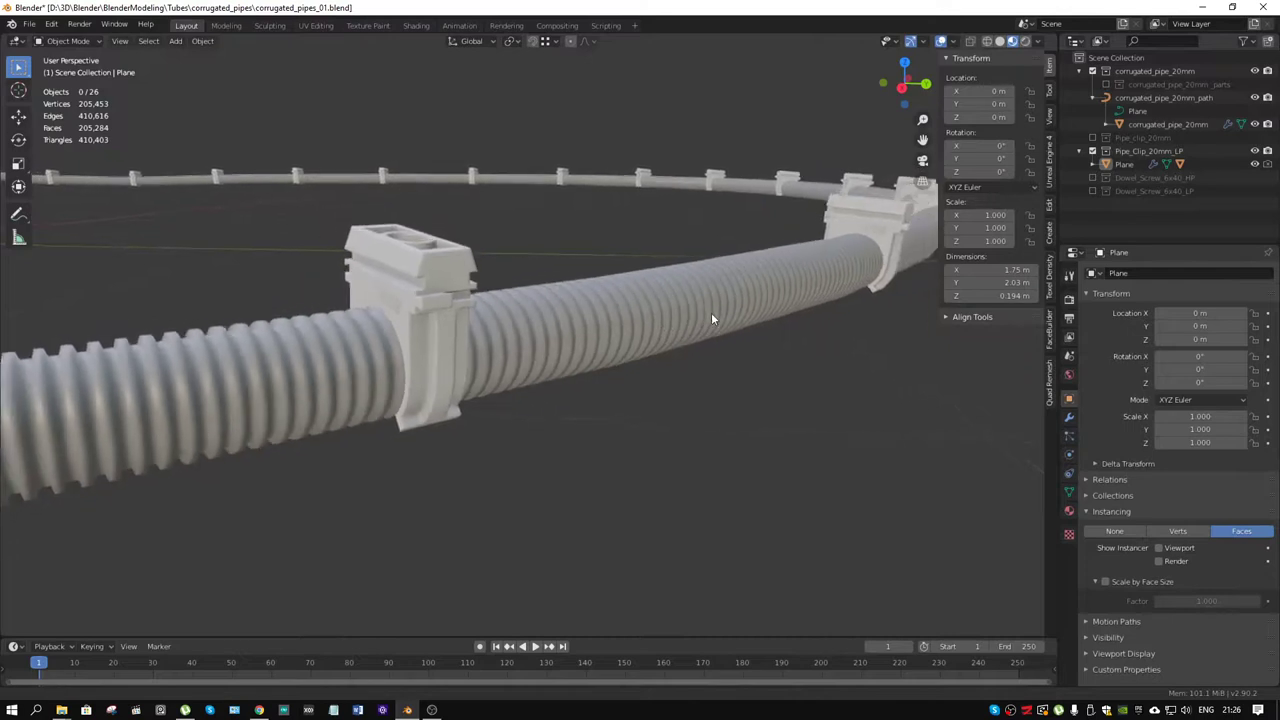
pyautogui.scroll(1, 705, 314)
pyautogui.scroll(1, 696, 313)
pyautogui.moveTo(695, 306); pyautogui.dragTo(699, 306, button='middle')
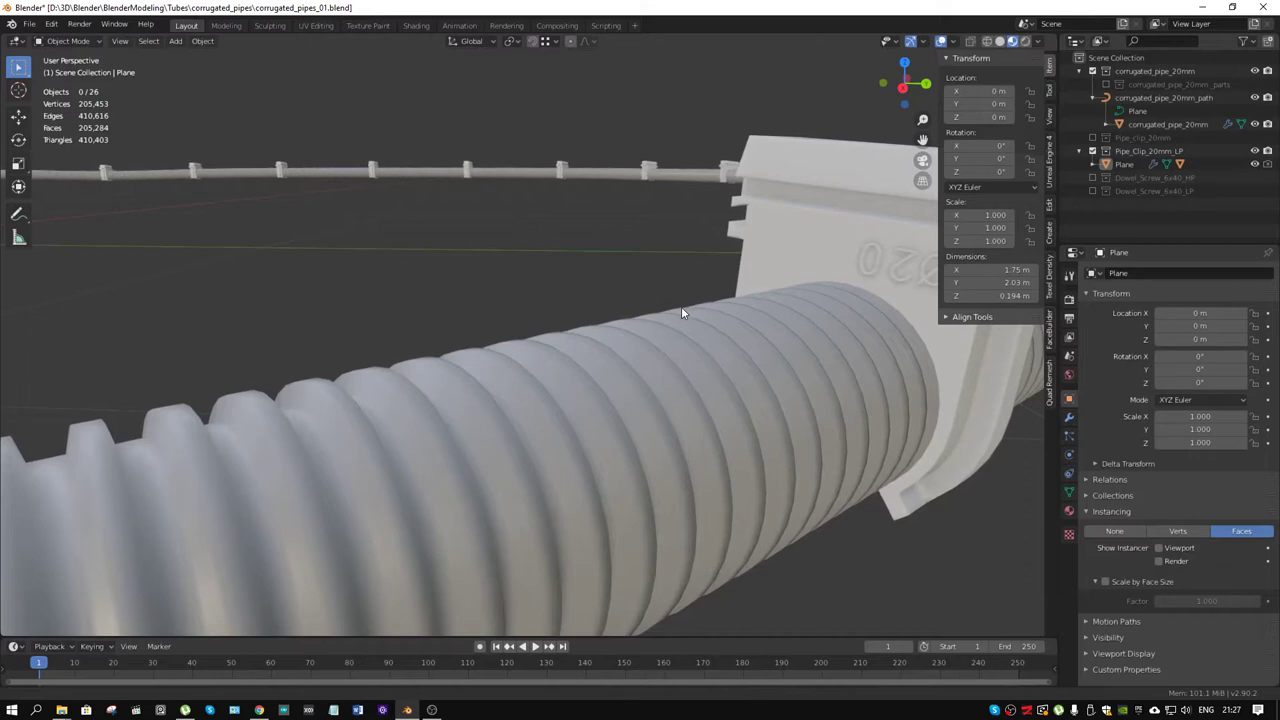
pyautogui.scroll(-2, 681, 306)
pyautogui.scroll(-2, 706, 293)
pyautogui.scroll(-1, 709, 318)
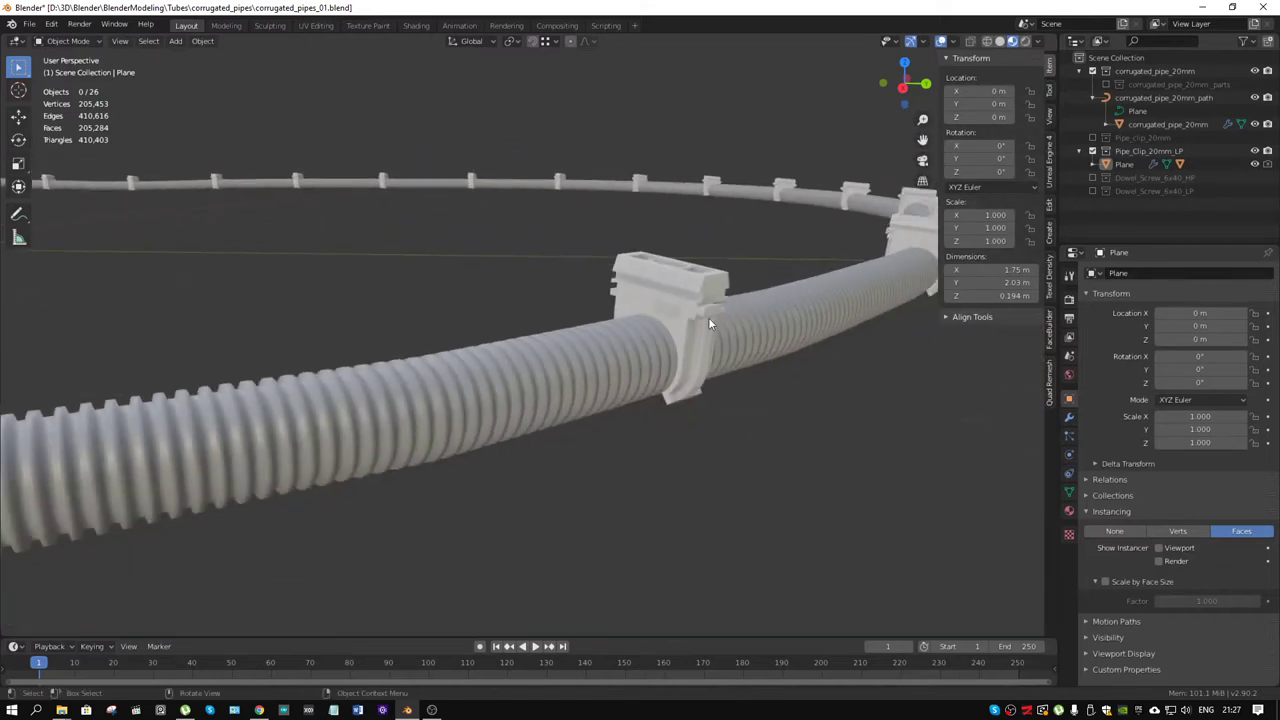
# Hide the sidebar and cycle viewport shading from Rendered to Solid to Material Preview.
pyautogui.press('n')
pyautogui.click(1025, 41)
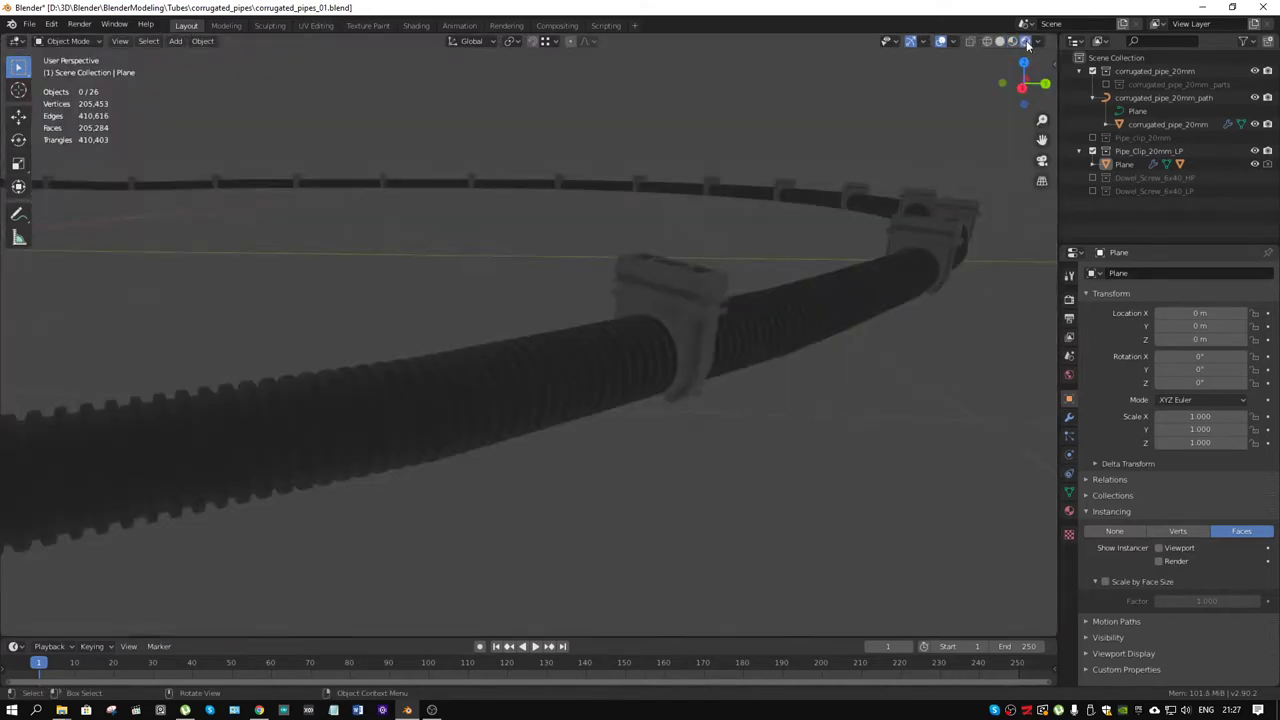
pyautogui.click(1003, 41)
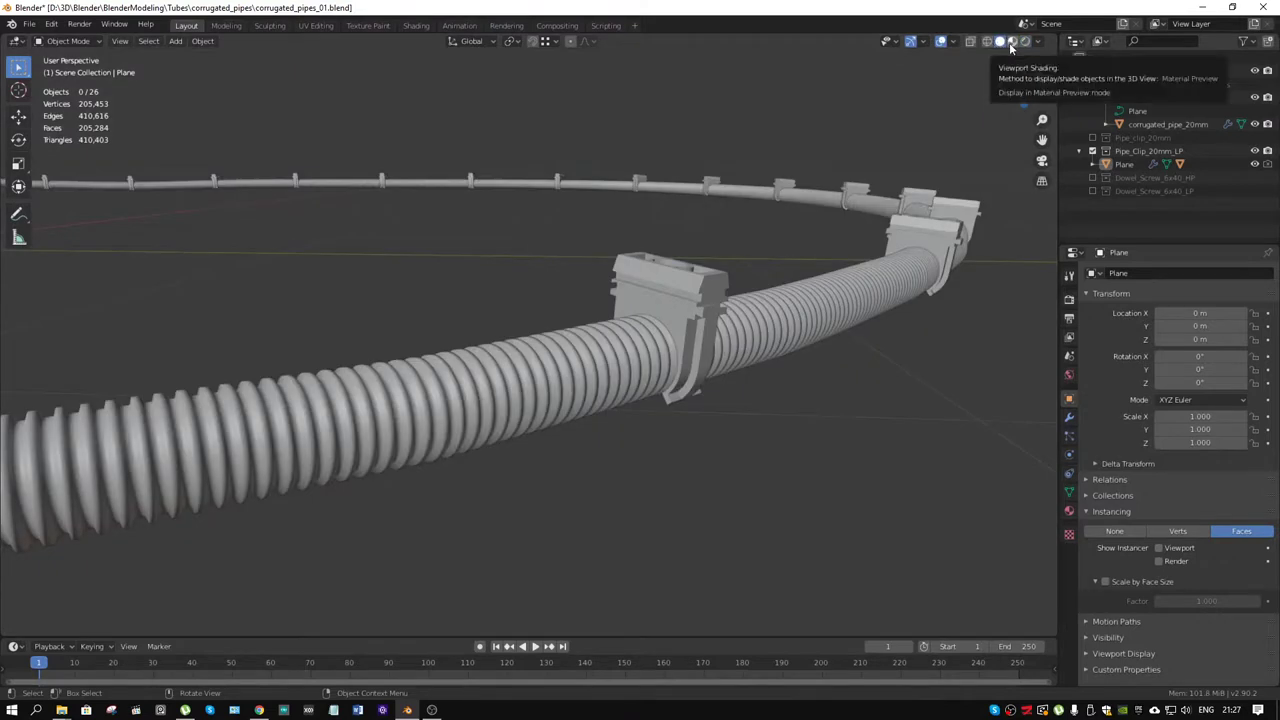
pyautogui.click(1009, 42)
# Orbit around the pipe ring to inspect the pipe and clips in Material Preview.
pyautogui.scroll(-6, 762, 356)
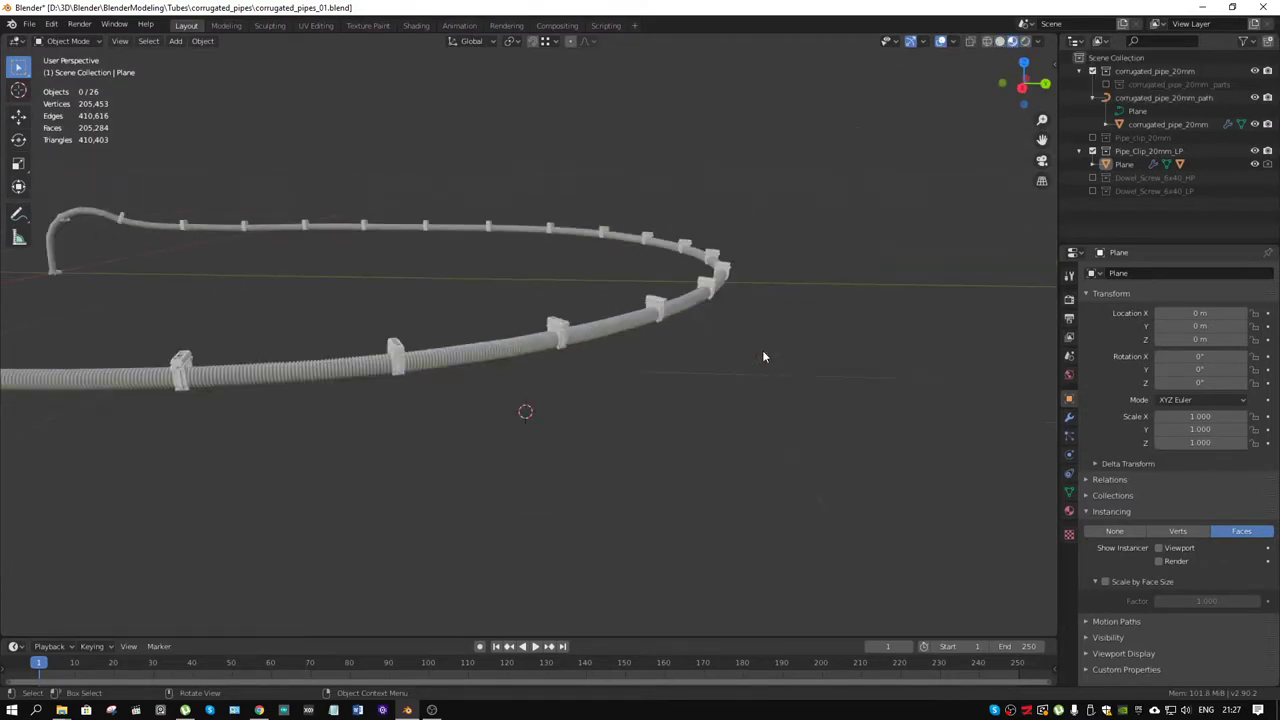
pyautogui.moveTo(762, 356)
pyautogui.mouseDown(button='middle')
pyautogui.moveTo(577, 357)
pyautogui.moveTo(634, 347)
pyautogui.mouseUp(button='middle')
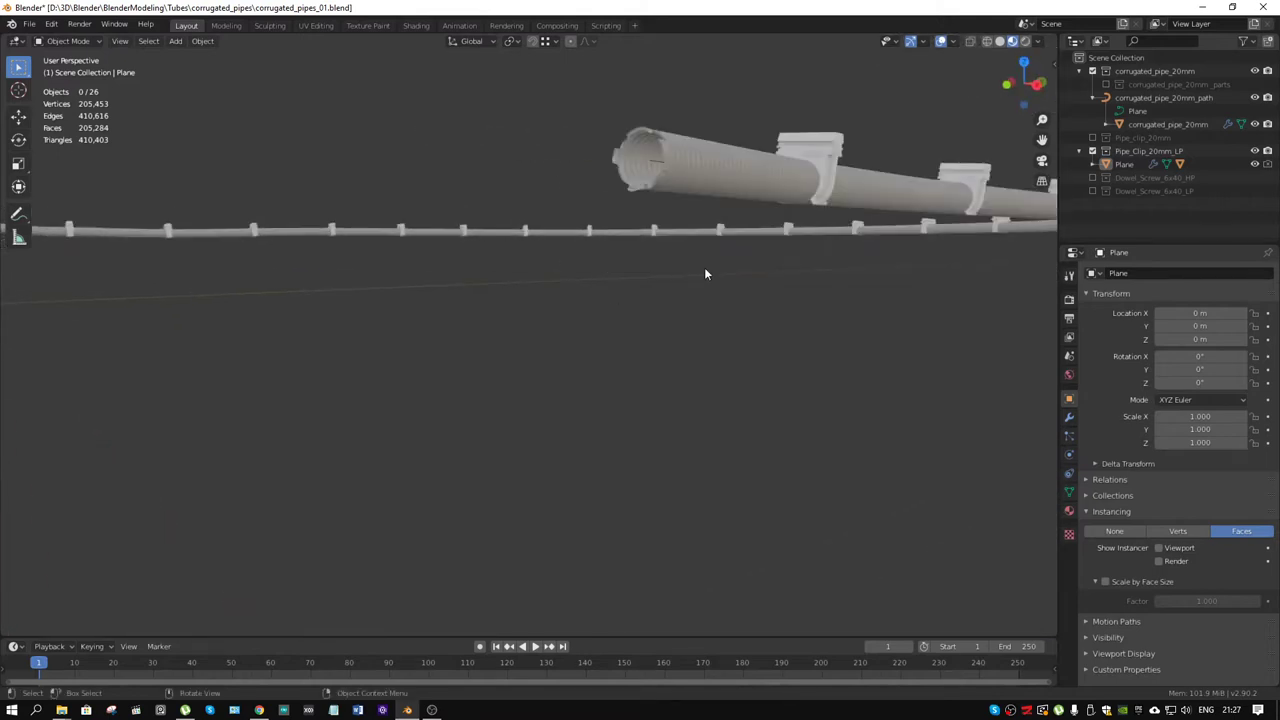
pyautogui.moveTo(704, 272)
pyautogui.mouseDown(button='middle')
pyautogui.moveTo(725, 255)
pyautogui.moveTo(678, 316)
pyautogui.mouseUp(button='middle')
pyautogui.scroll(5, 660, 287)
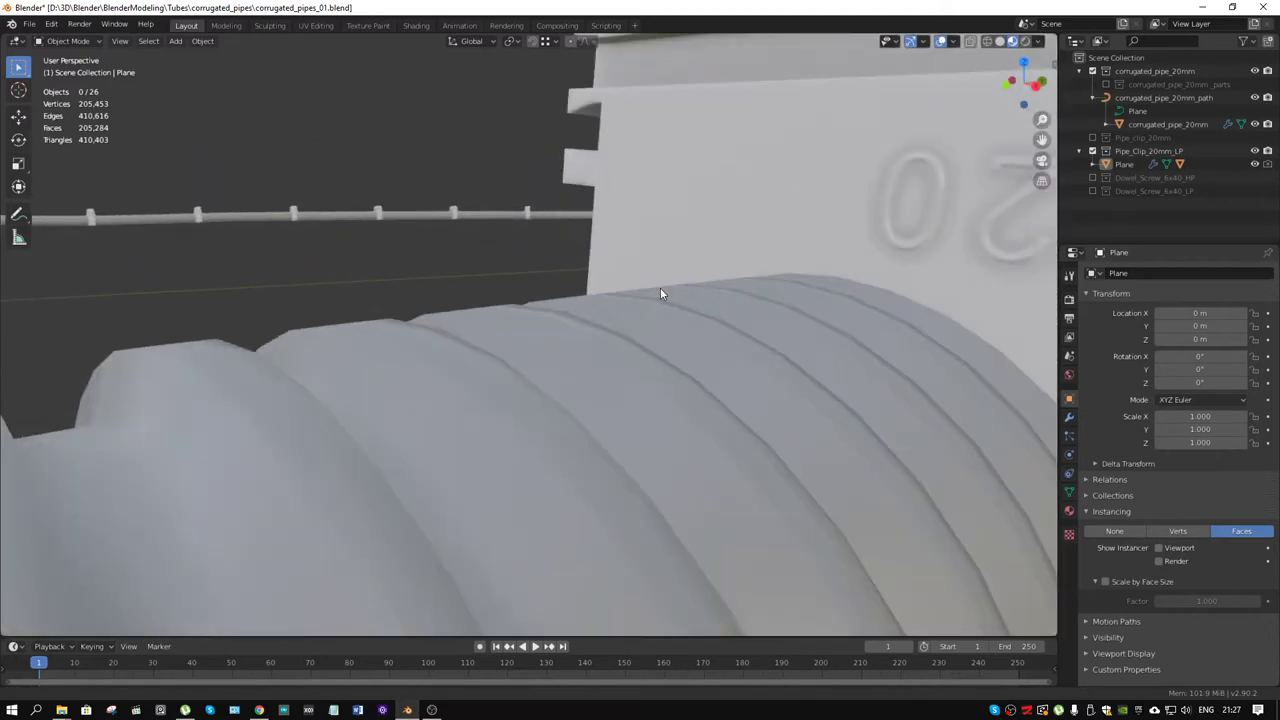
pyautogui.scroll(-3, 660, 287)
pyautogui.scroll(-1, 670, 292)
pyautogui.scroll(-1, 681, 300)
pyautogui.scroll(-3, 681, 300)
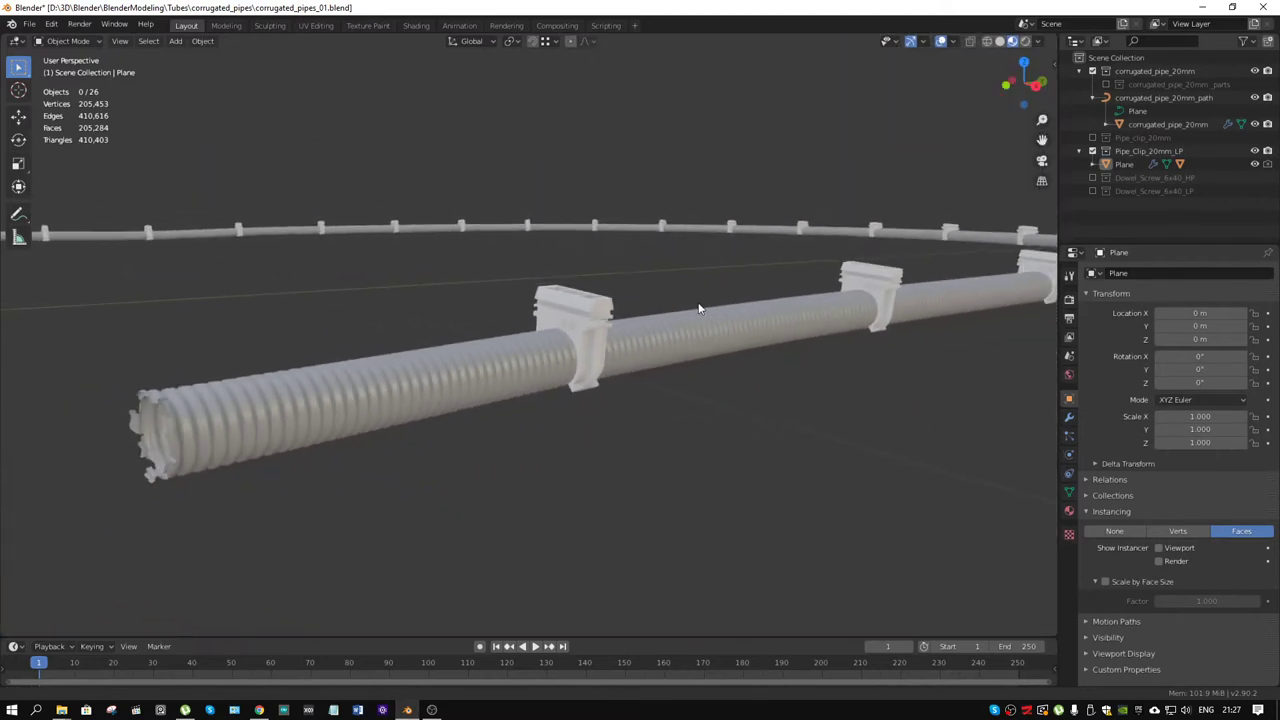